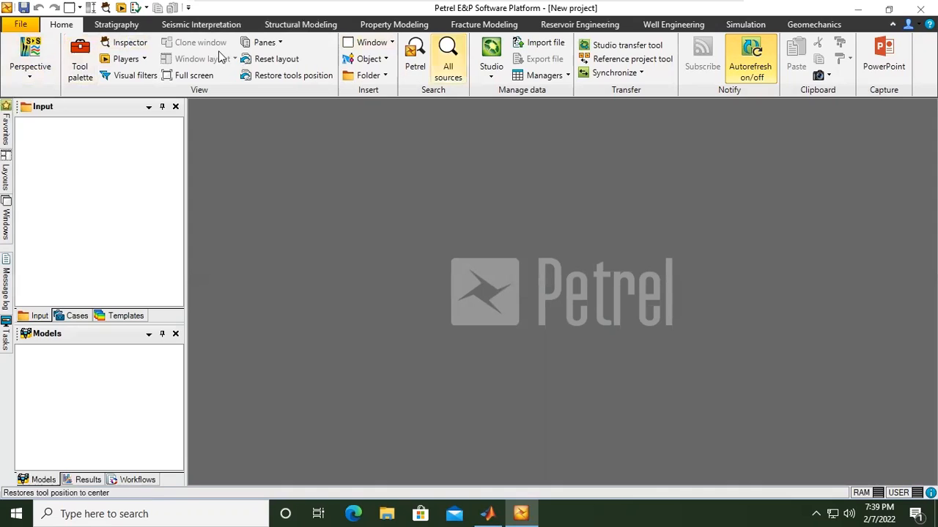
Review the tools offered for each discipline, from stratigraphy and seismic interpretation through modeling and reservoir engineering to geomechanics.
left_click(123, 27)
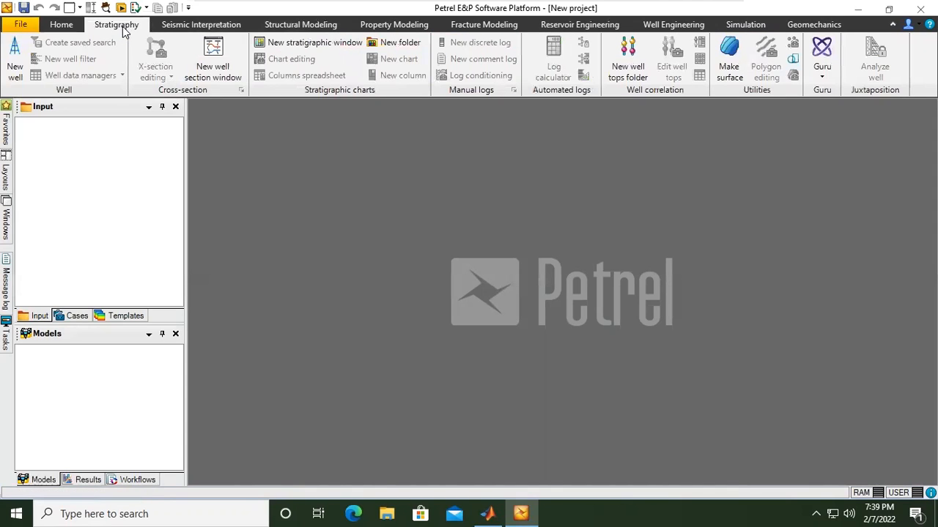
left_click(227, 27)
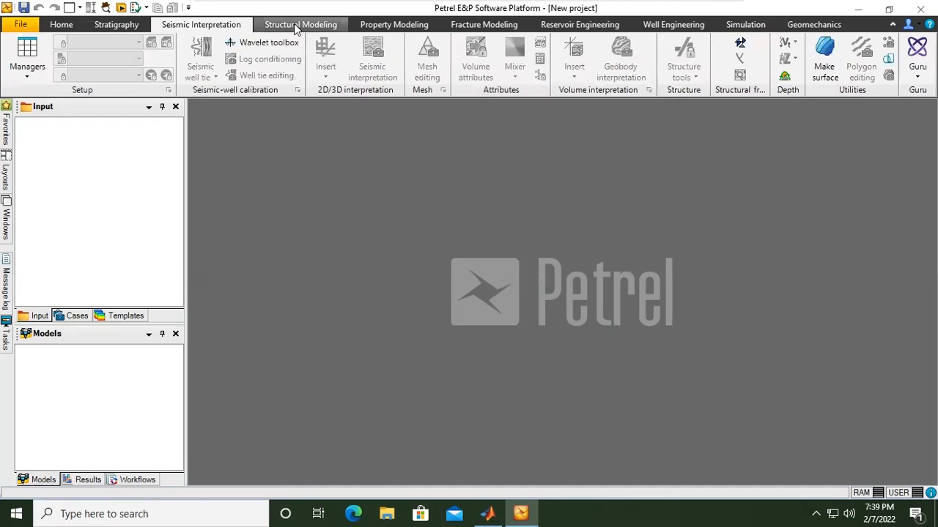
left_click(296, 26)
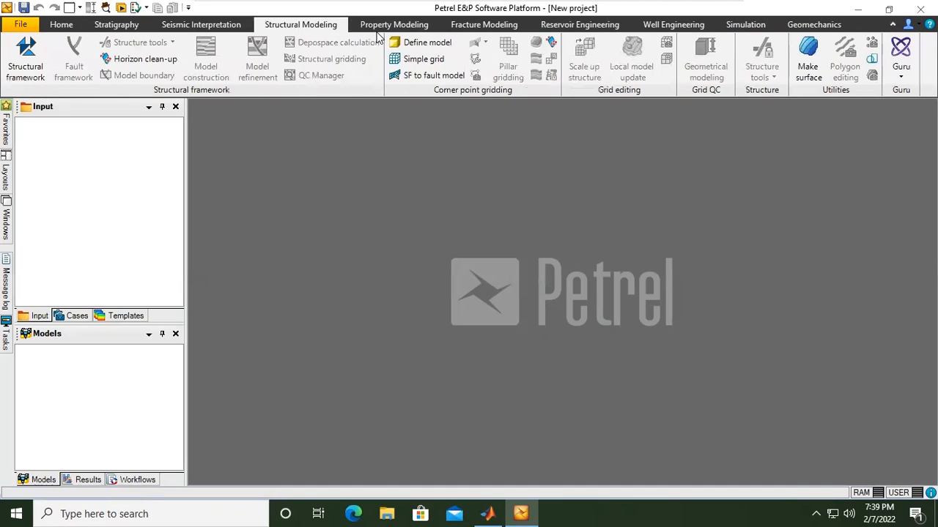
left_click(391, 27)
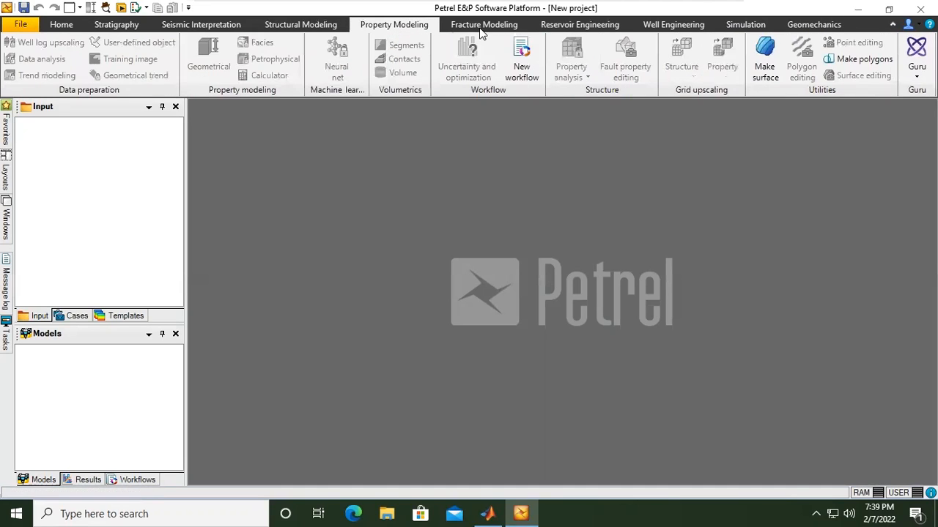
left_click(482, 28)
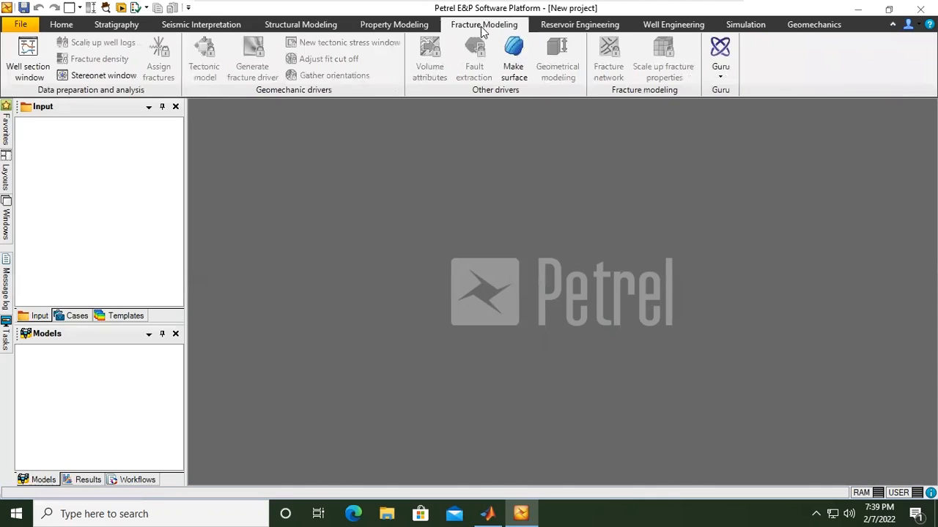
left_click(589, 27)
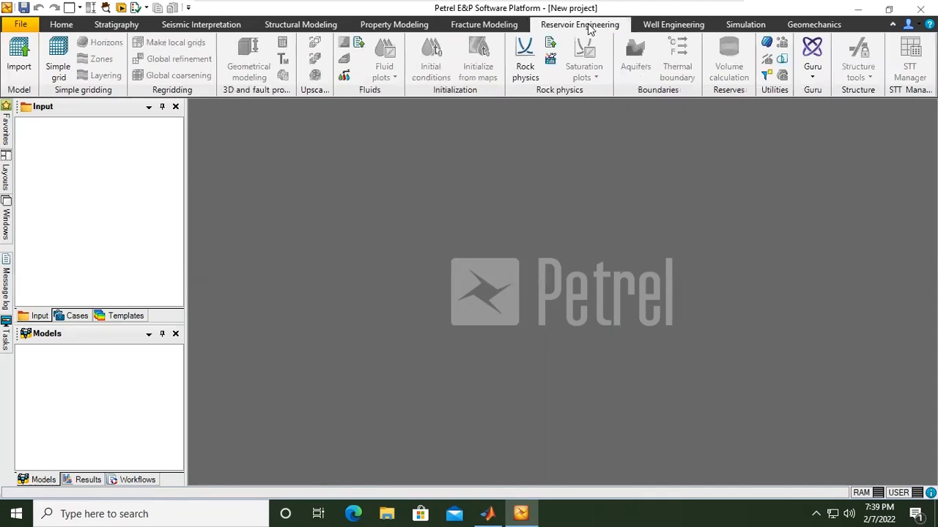
left_click(649, 28)
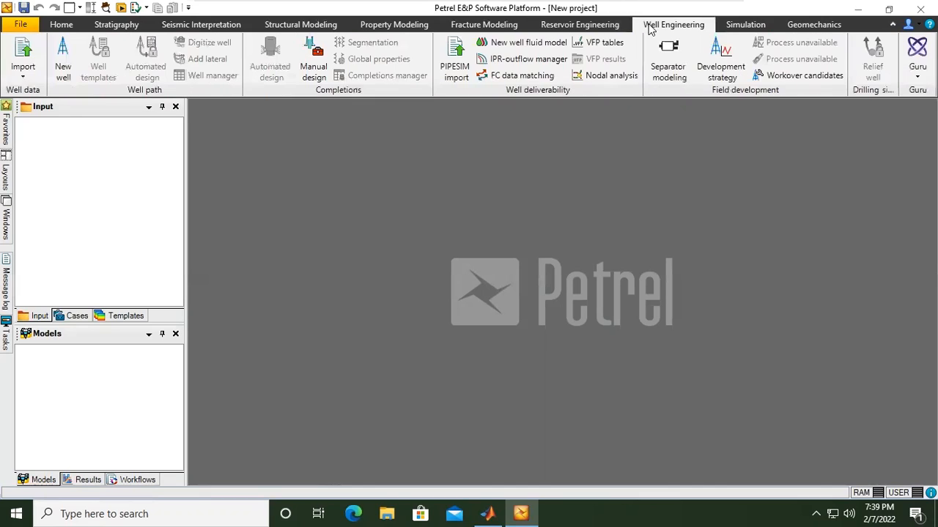
left_click(743, 28)
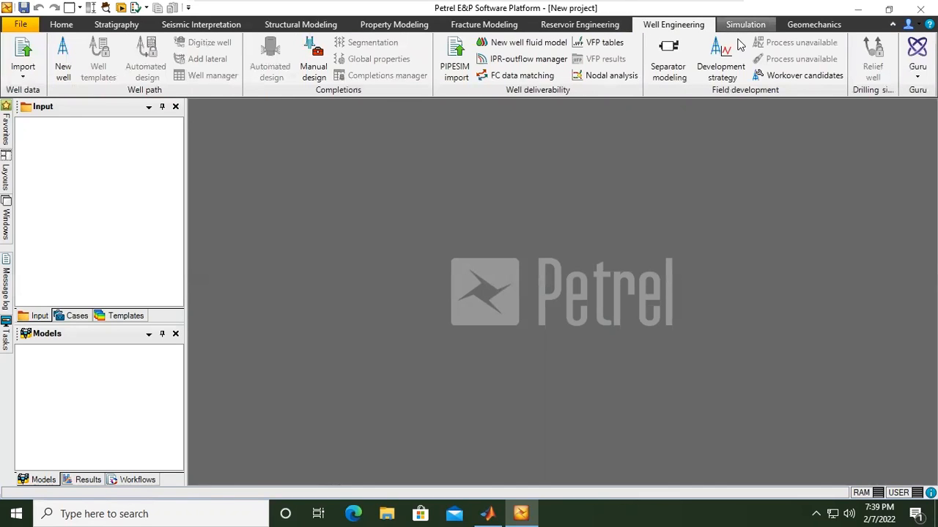
left_click(806, 27)
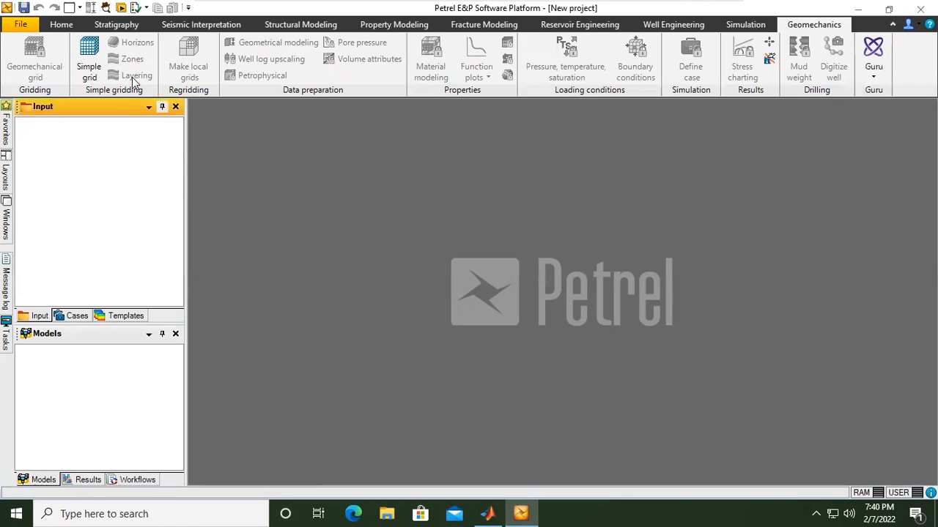
left_click(64, 25)
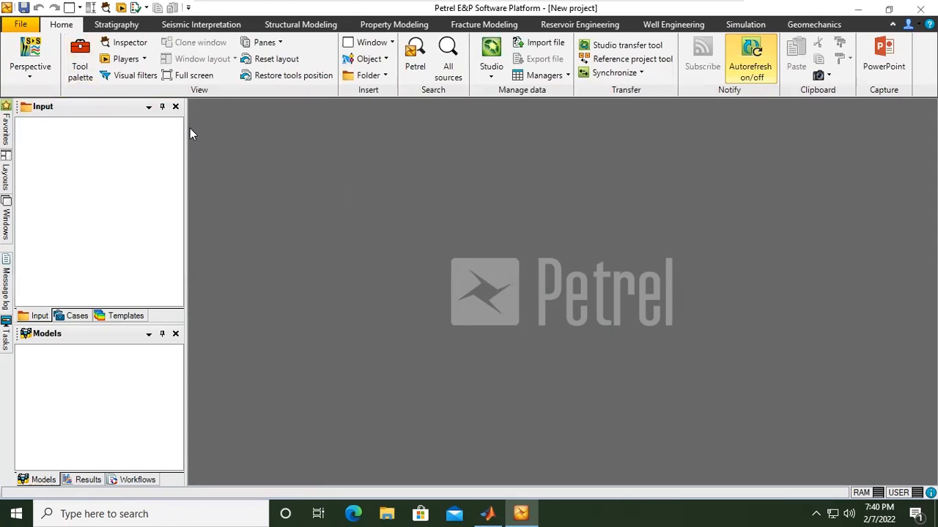
Open the new project's settings and display its coordinate and unit options.
left_click(22, 25)
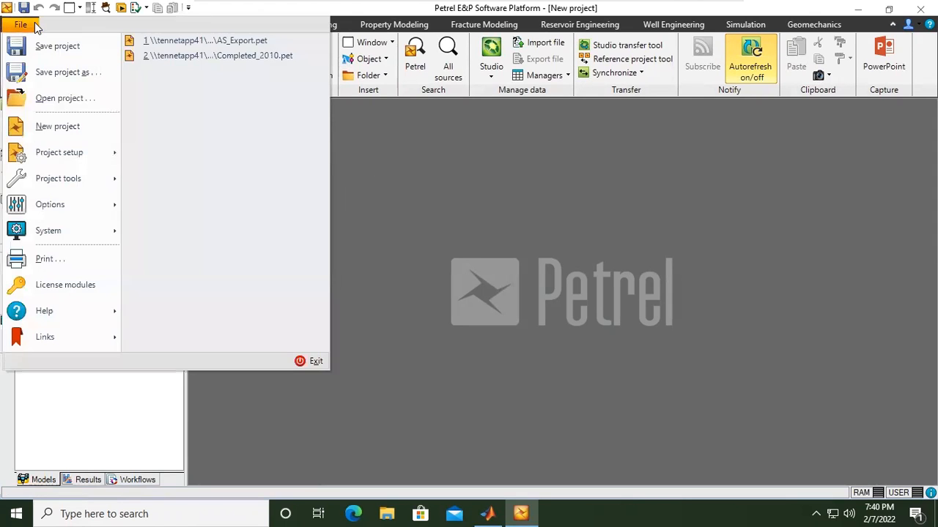
mouse_move(93, 159)
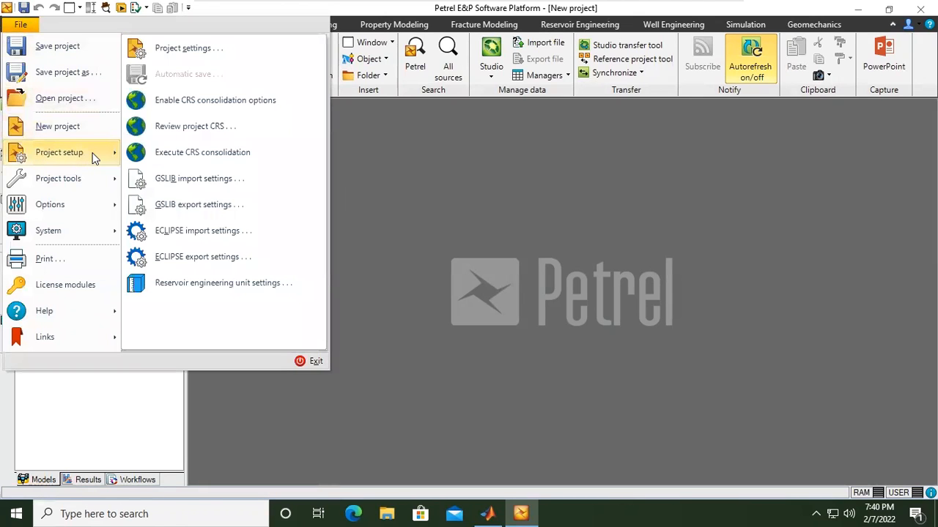
left_click(192, 49)
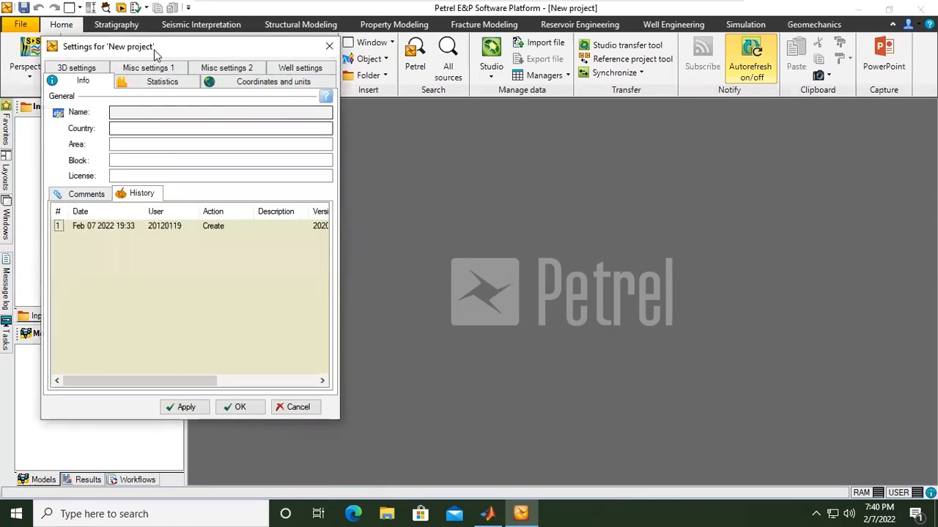
left_click_drag(176, 54, 444, 107)
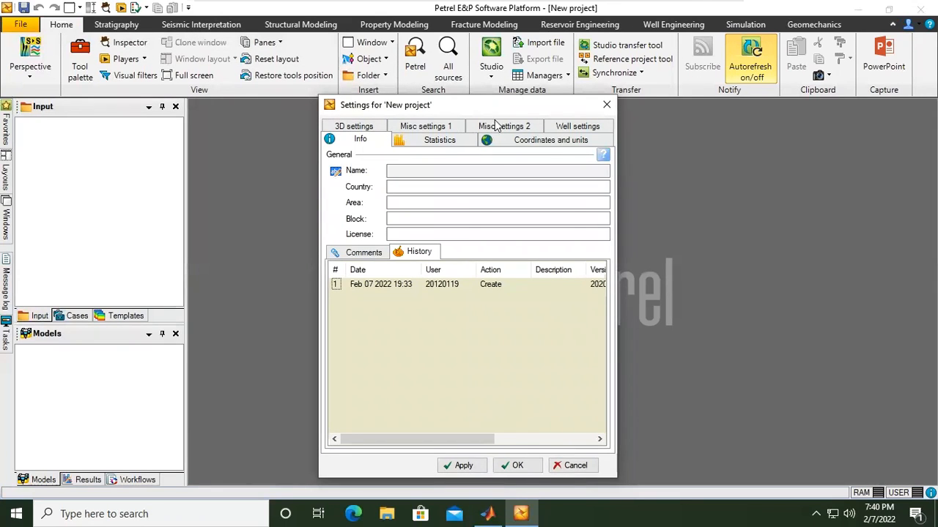
left_click_drag(457, 111, 422, 83)
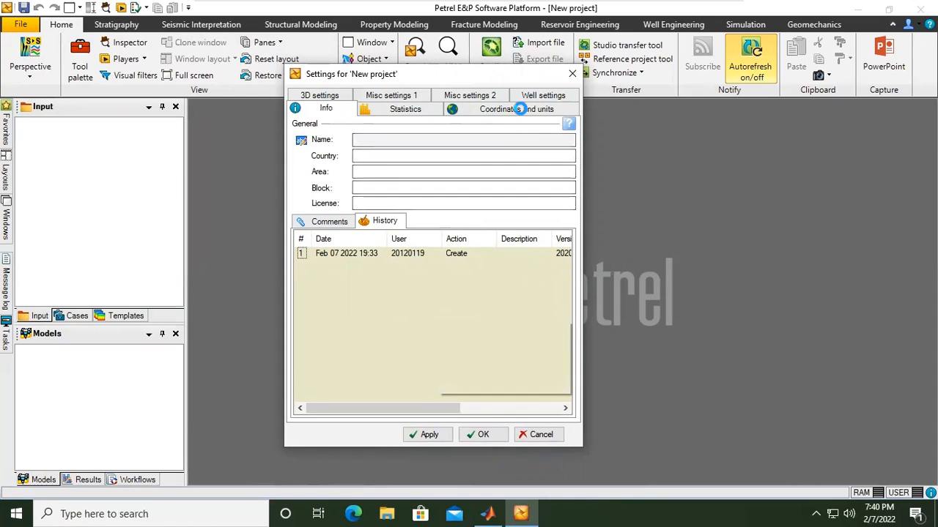
left_click(518, 111)
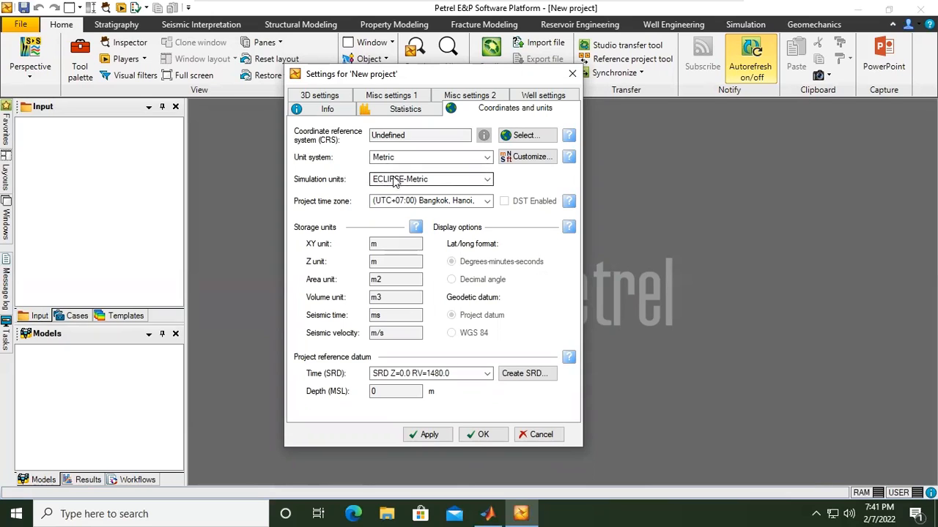
Choose ECLIPSE-Metric simulation units with the Metric unit system for the project and accept the settings.
left_click(435, 178)
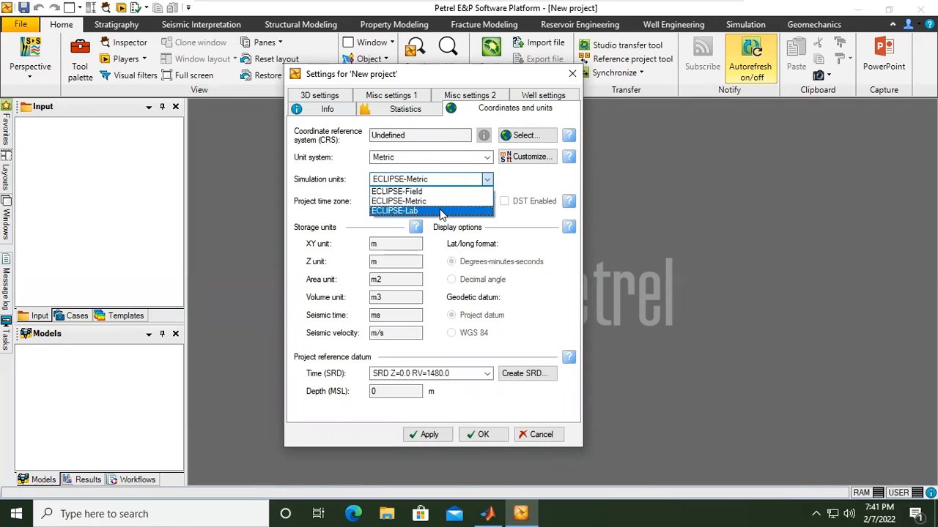
left_click(440, 201)
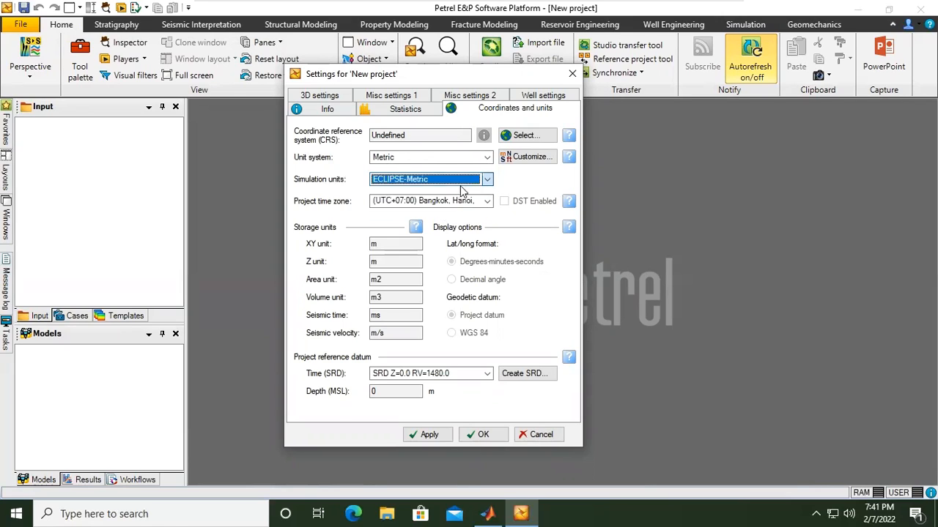
left_click(420, 164)
left_click(421, 161)
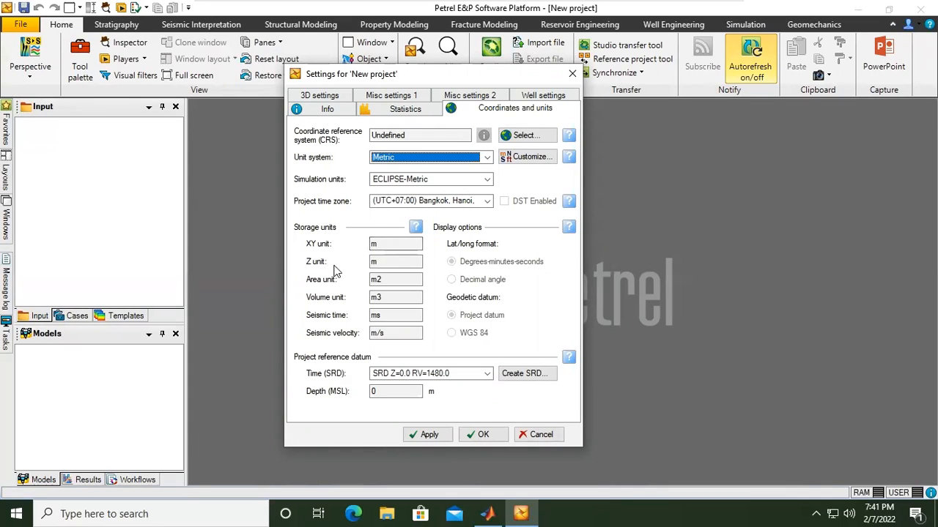
left_click(392, 262)
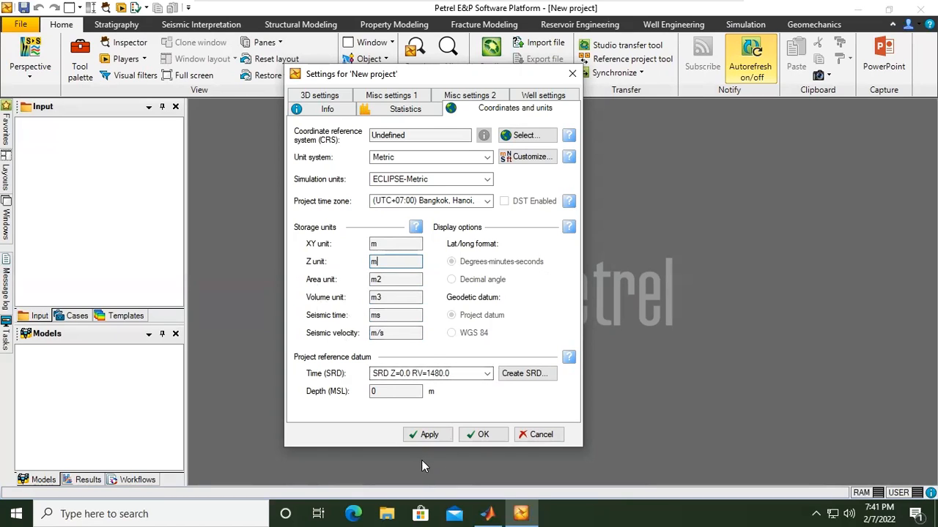
left_click(481, 437)
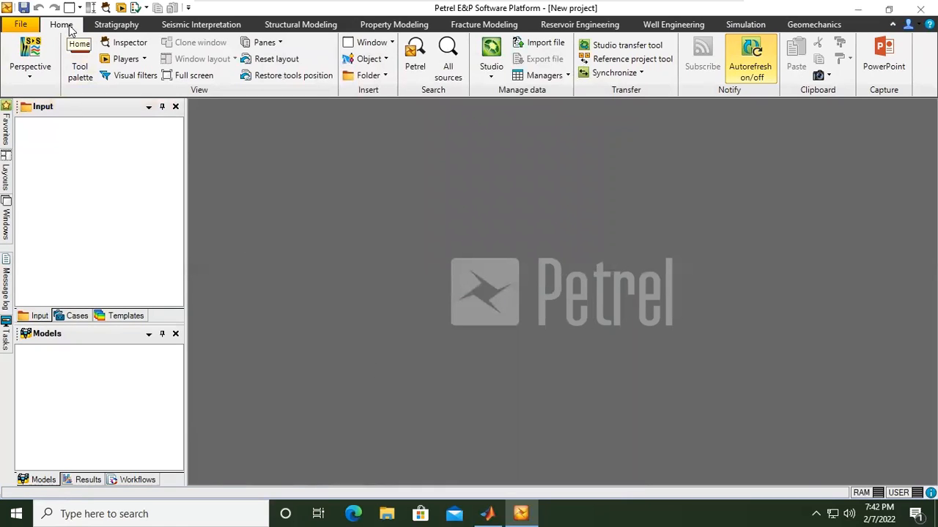
Show the Processes pane and look through its process categories.
left_click(279, 43)
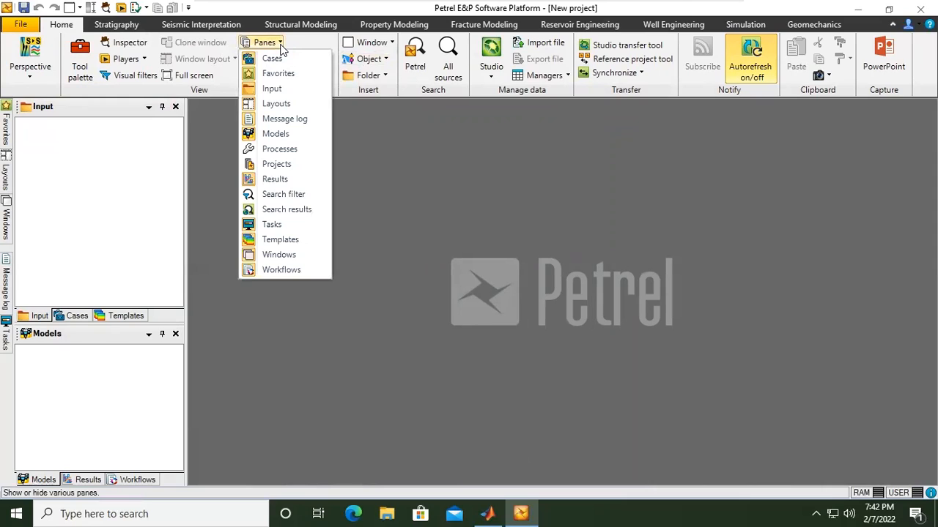
left_click(303, 149)
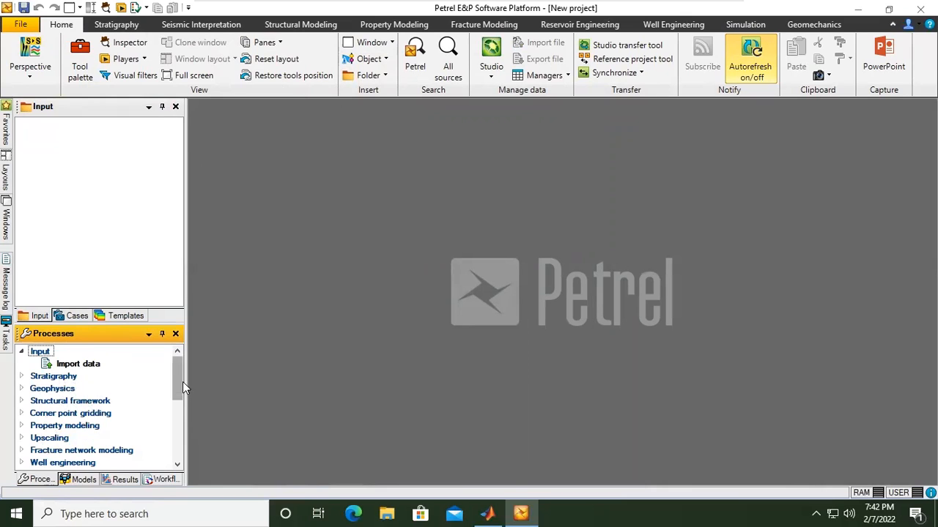
mouse_move(183, 382)
left_mouse_down()
mouse_move(169, 419)
mouse_move(176, 432)
mouse_move(195, 385)
mouse_move(188, 397)
mouse_move(156, 387)
mouse_move(177, 396)
mouse_move(174, 426)
mouse_move(178, 378)
mouse_move(167, 430)
mouse_move(183, 376)
left_mouse_up()
left_click_drag(181, 373, 185, 347)
left_click_drag(179, 371, 175, 389)
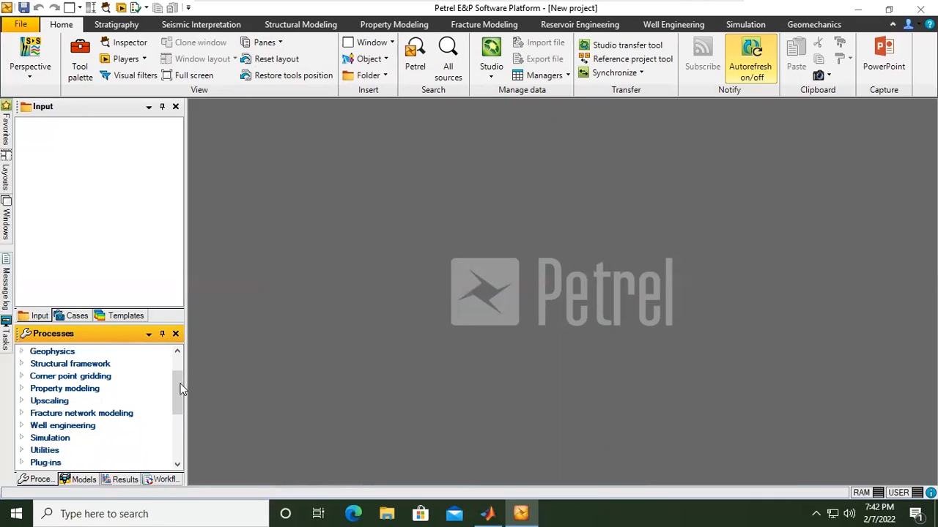
scroll(177, 394, "down", 1)
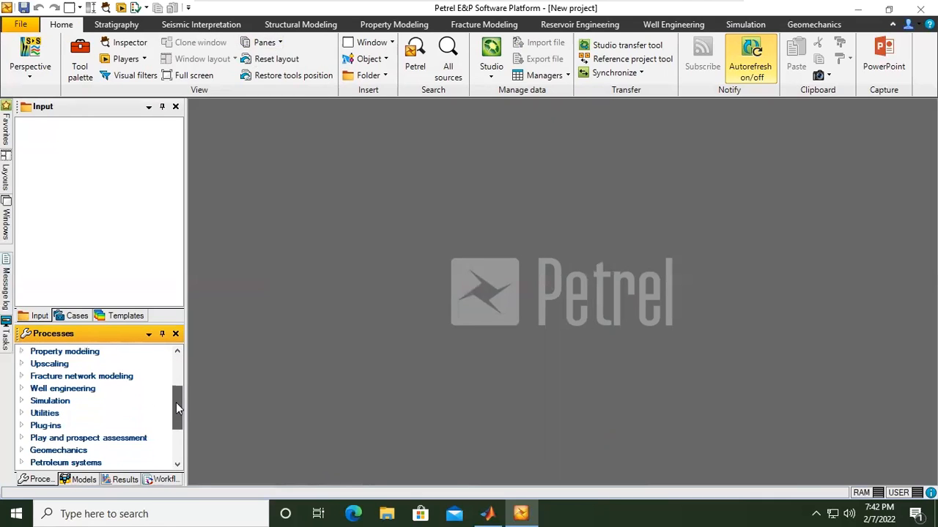
Expand the Utilities category and enlarge the Processes pane to show its full list of processes.
left_click(21, 414)
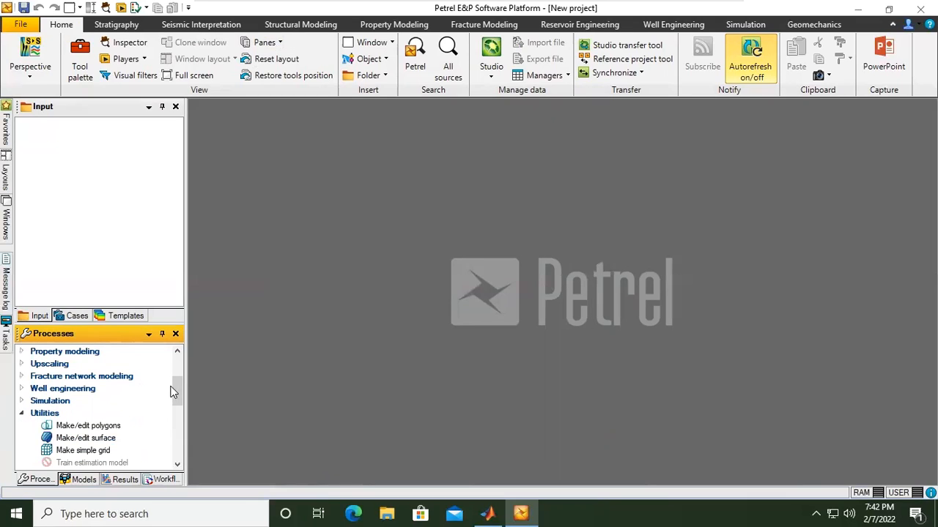
scroll(176, 394, "down", 1)
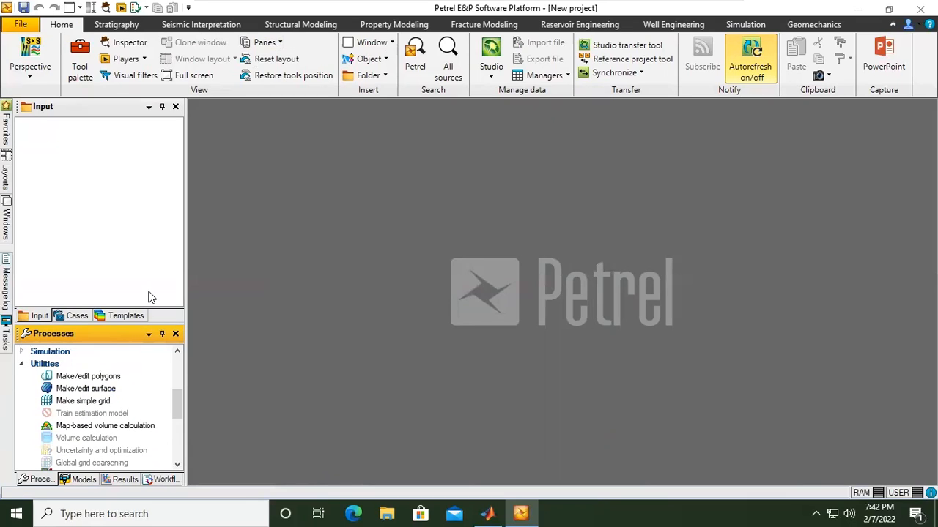
left_click_drag(147, 323, 157, 161)
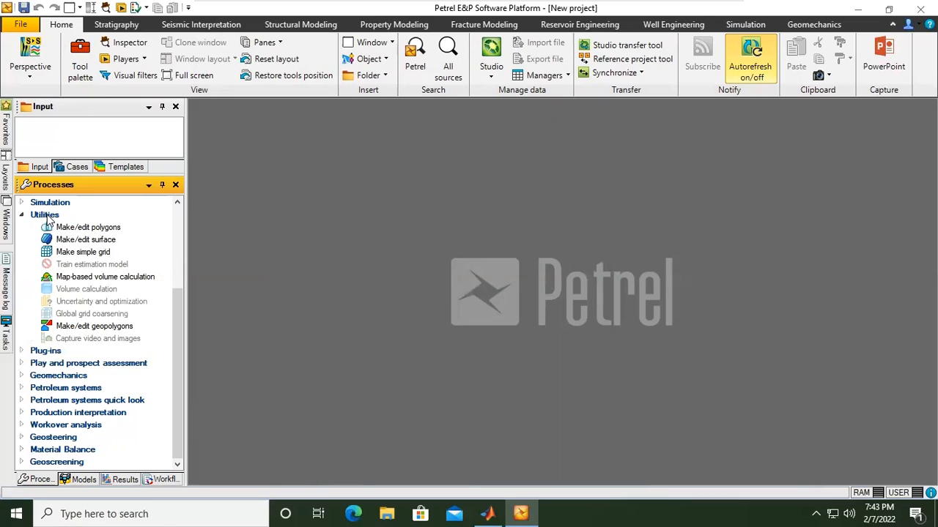
Open the Make simple grid process from the Utilities category and place its dialog over the empty workspace.
left_click(82, 252)
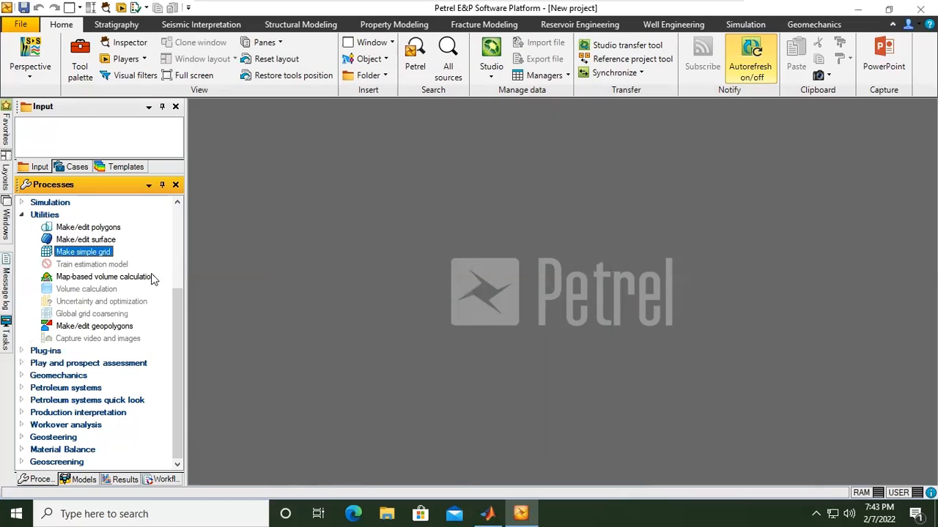
double_click(106, 253)
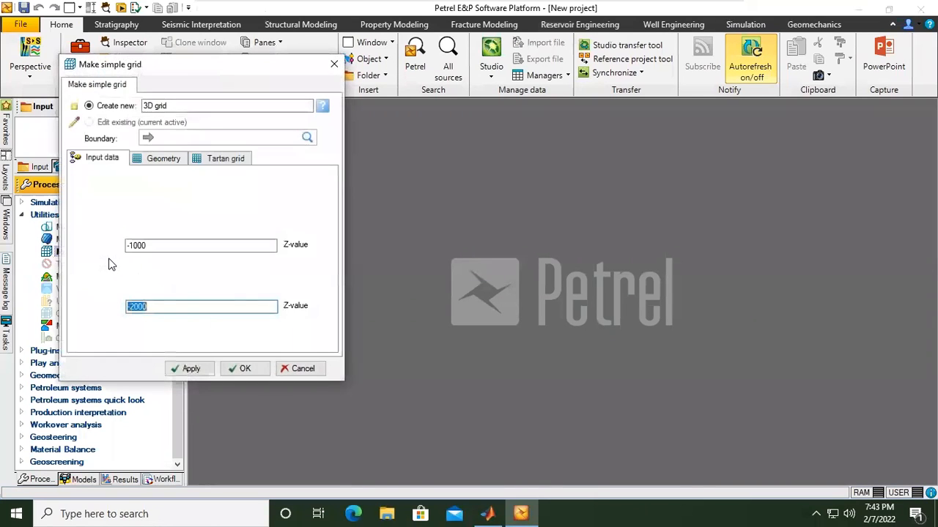
mouse_move(181, 63)
left_mouse_down()
mouse_move(289, 98)
mouse_move(481, 134)
left_mouse_up()
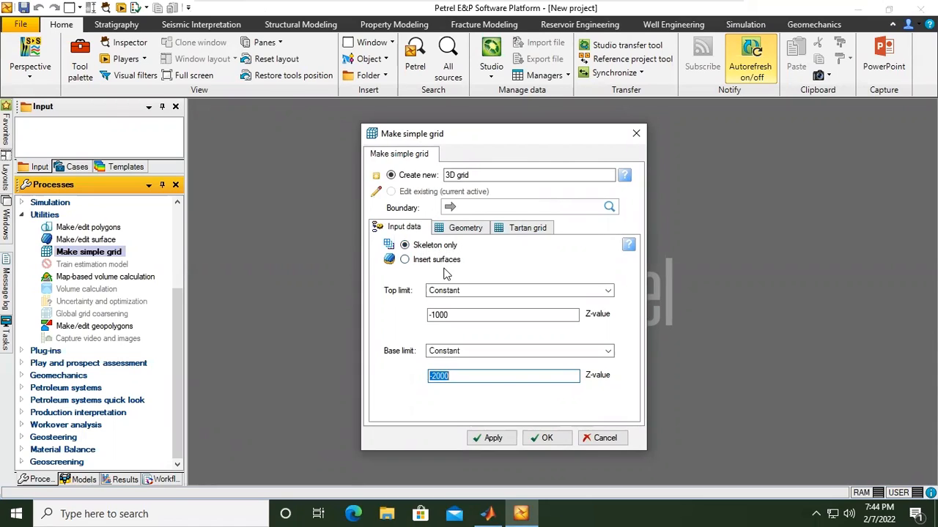
Compare the surface-insertion option, then define the new 3D grid as Skeleton only with a Constant base limit.
left_click(407, 262)
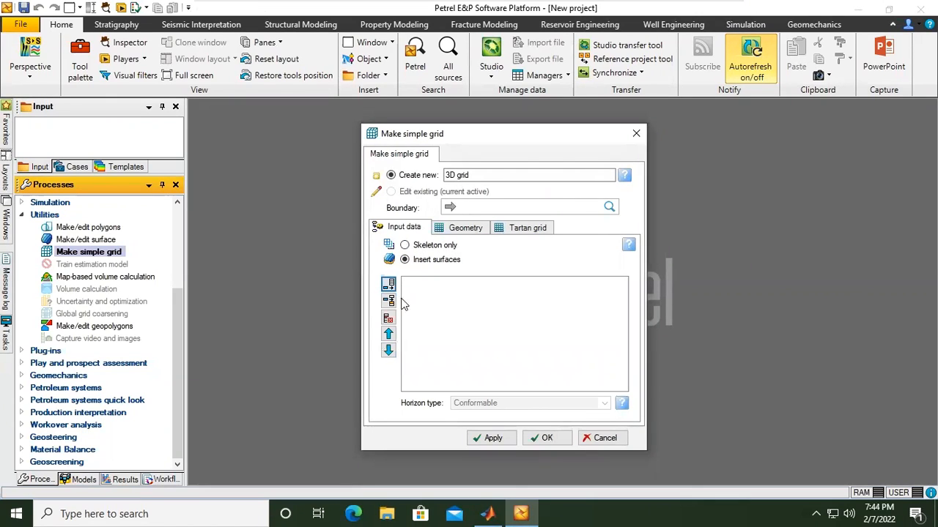
left_click(404, 246)
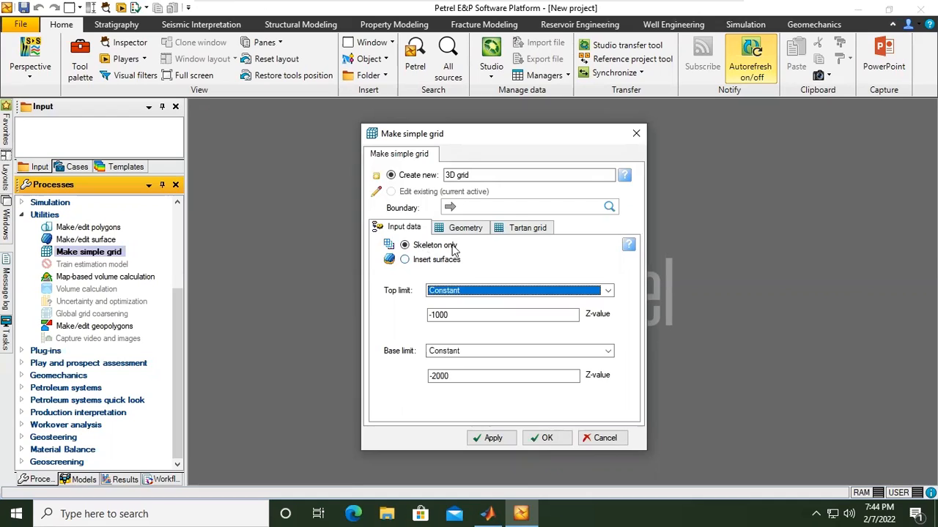
left_click(479, 175)
left_click(474, 353)
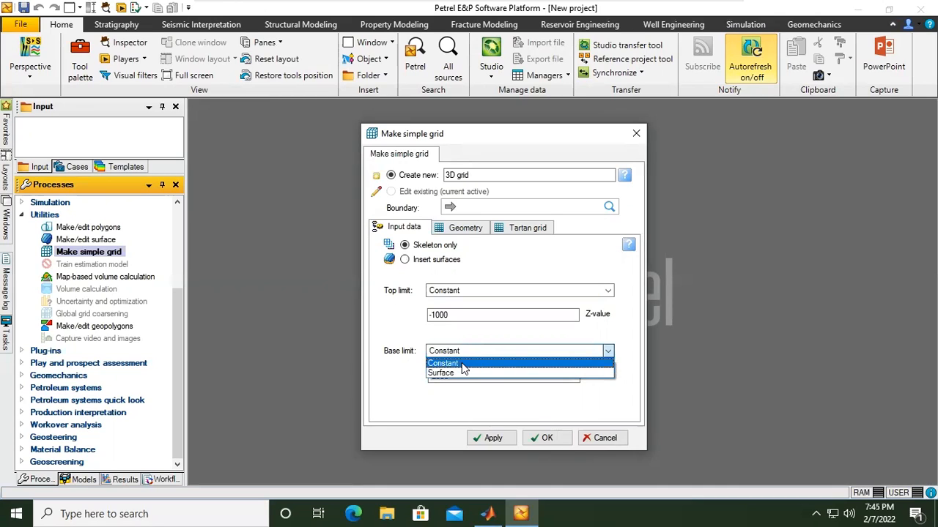
left_click(461, 364)
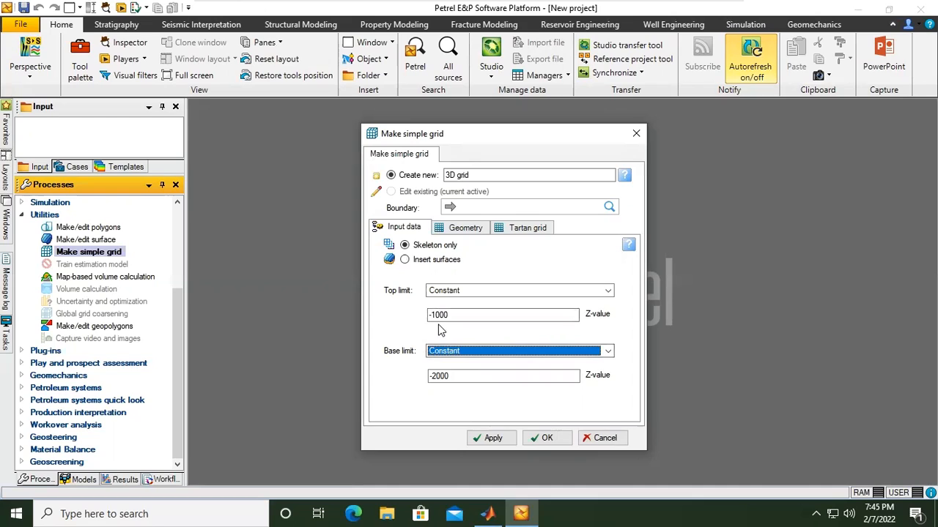
Set the base limit Z-value to -1100 and the grid's user-defined X limits to a minimum of -500 and maximum of 500.
left_click(432, 376)
type("-1100")
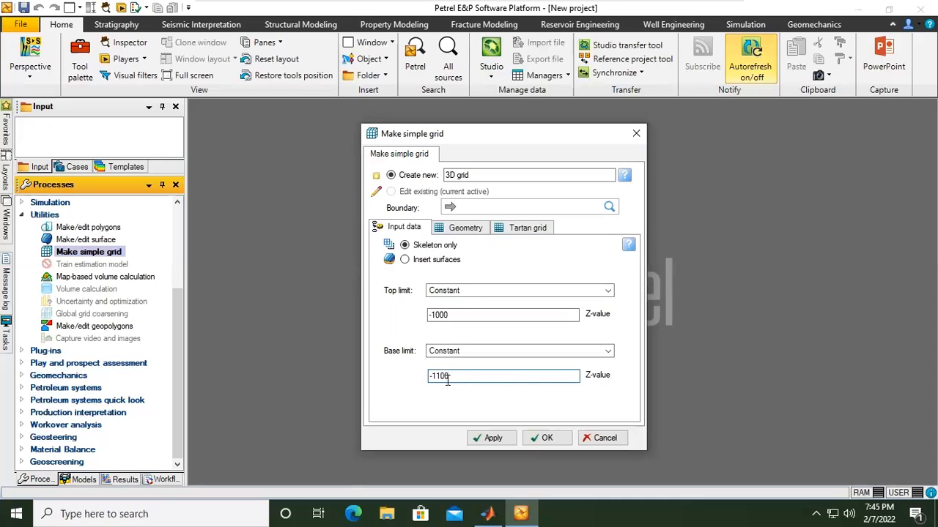
left_click(456, 229)
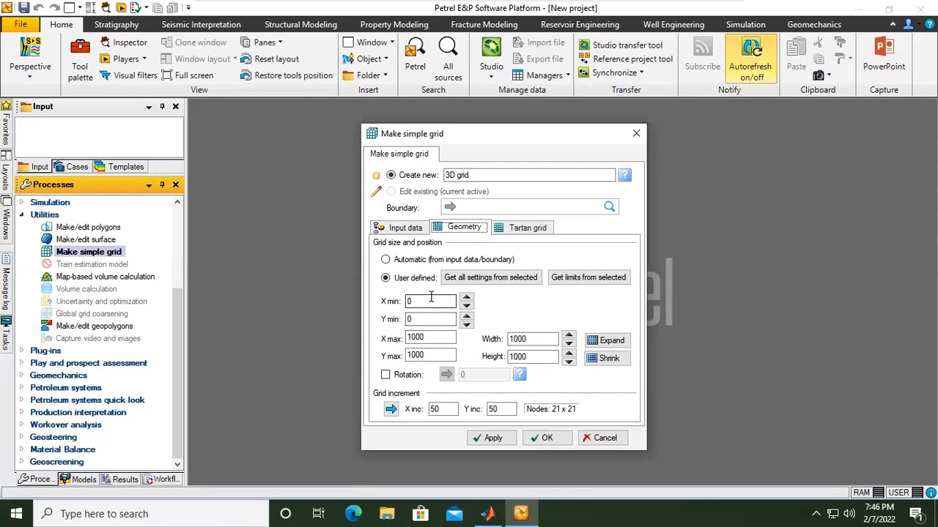
left_click_drag(428, 301, 401, 303)
type("-500")
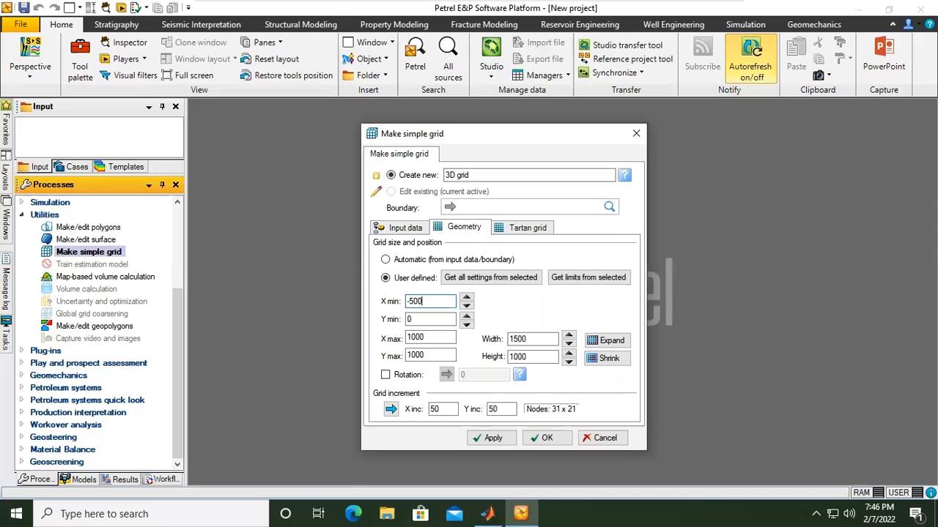
left_click_drag(432, 337, 385, 343)
type("500")
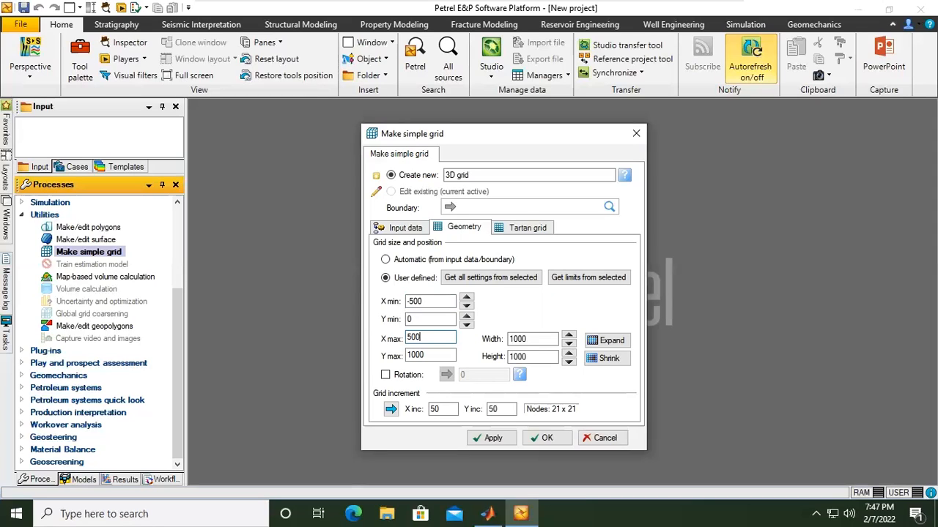
Set the grid geometry's Y minimum to -500 and Y maximum to 500.
double_click(412, 320)
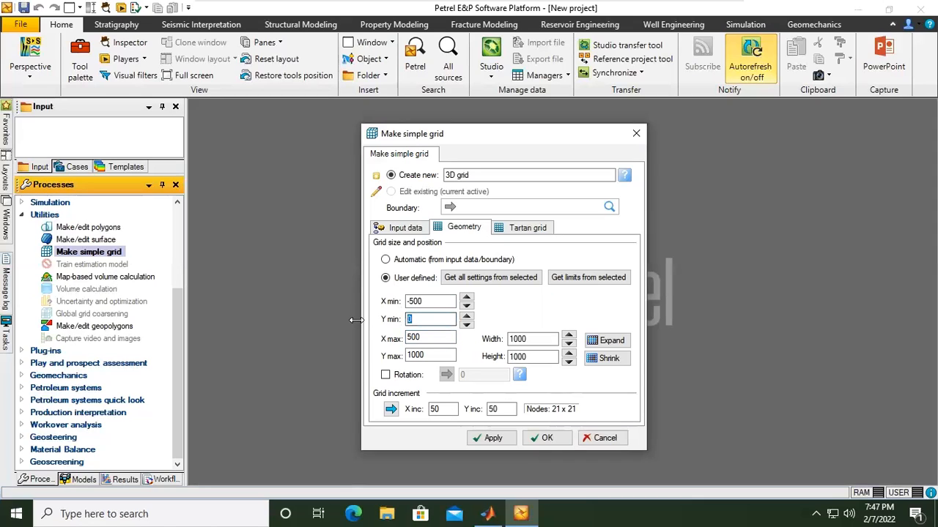
type("-500")
key("Tab")
key("Tab")
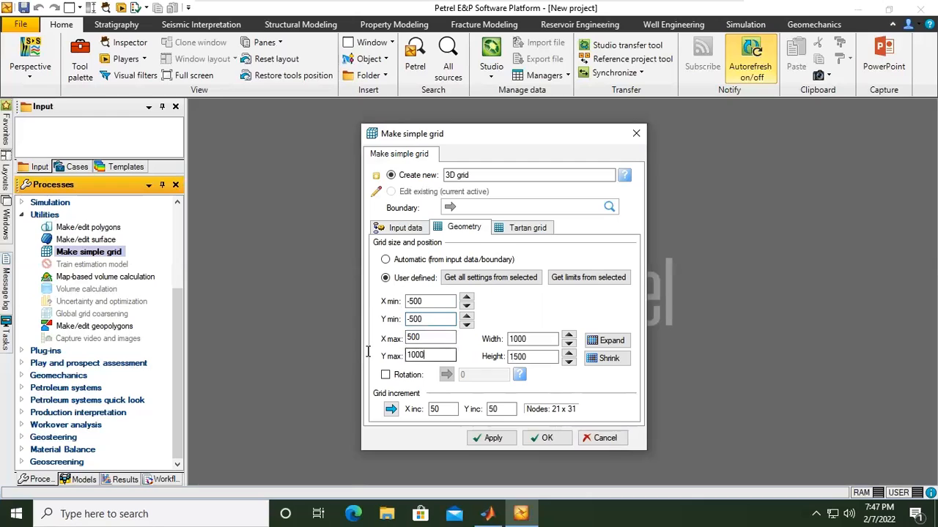
type("500")
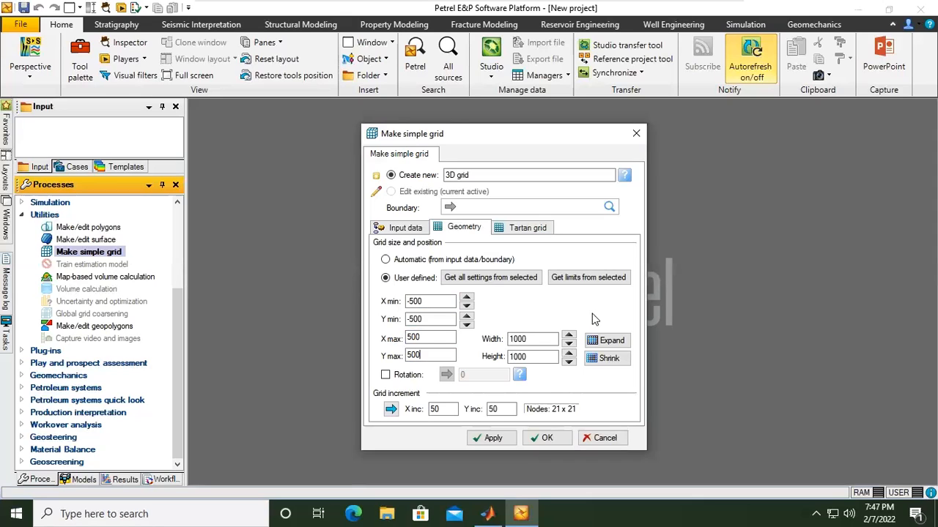
Review the grid's width, height, increments and Tartan grid options, and create the 3D grid with the current settings.
left_click(535, 338)
left_click(539, 358)
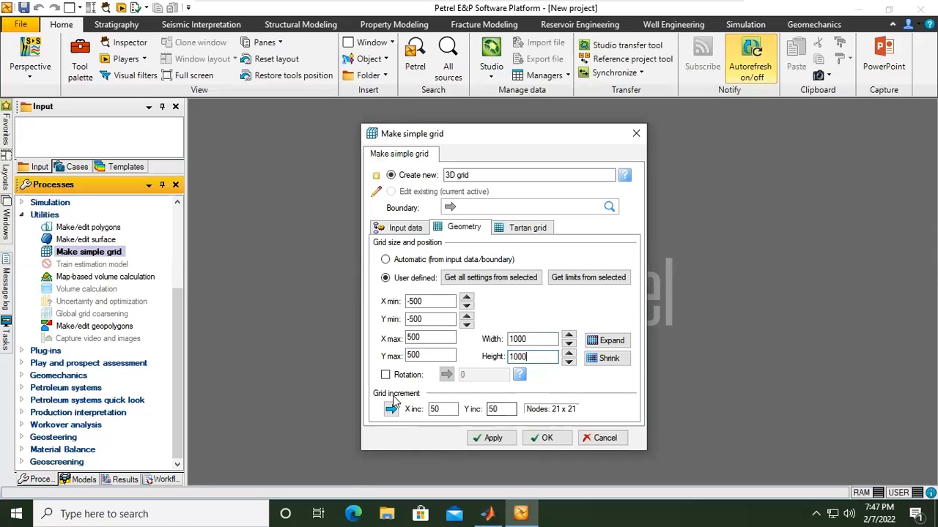
left_click(449, 409)
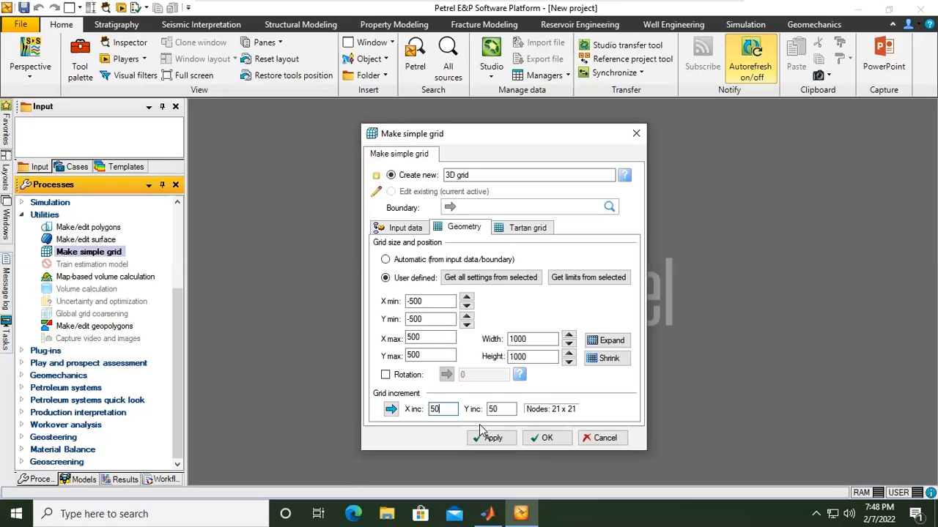
left_click(520, 229)
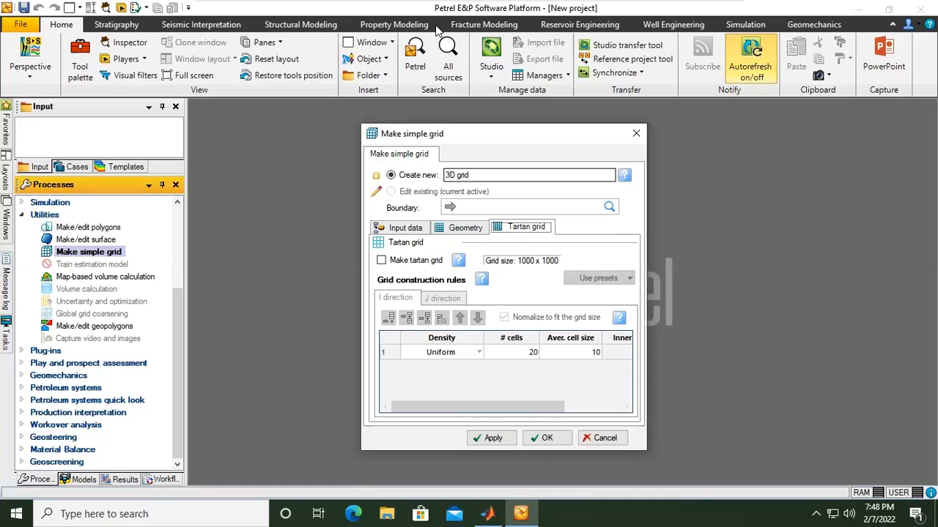
left_click(471, 228)
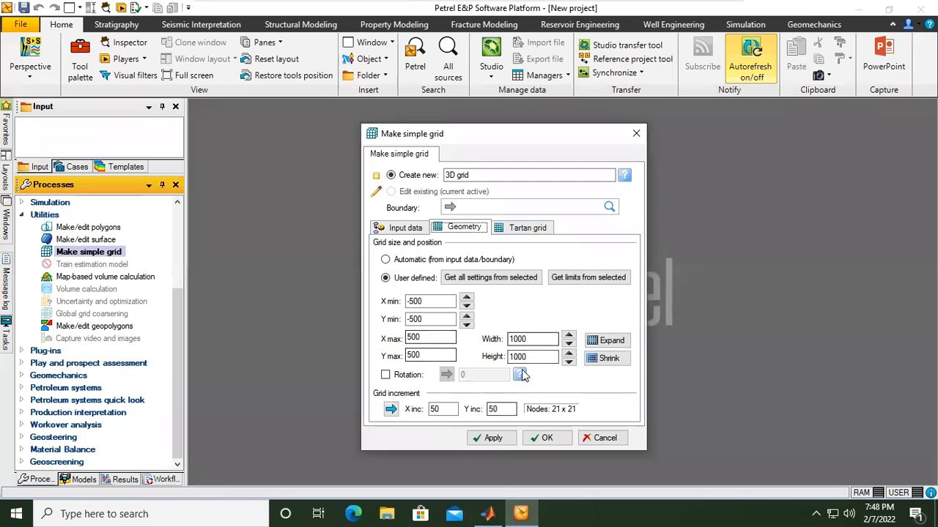
left_click(481, 443)
left_click(548, 438)
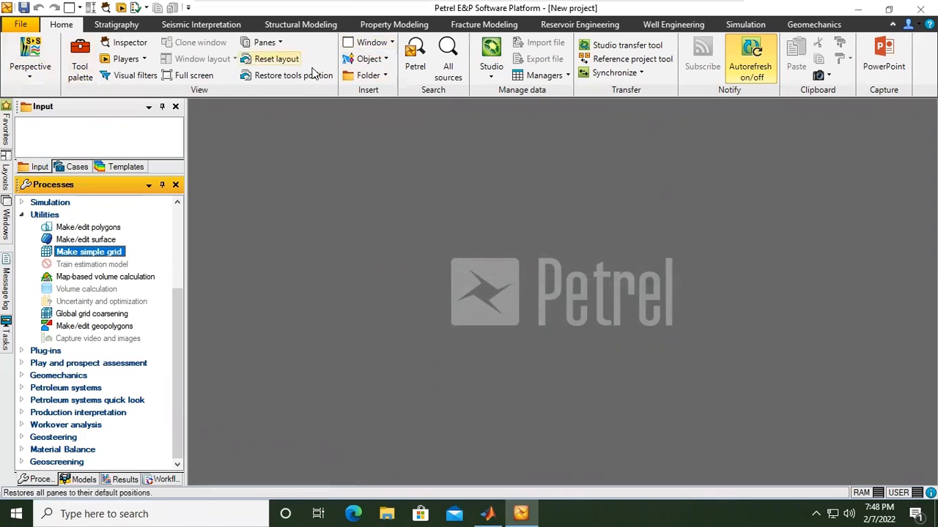
Open a new 2D window and expand New model and its 3D grid in the Models pane.
left_click(382, 44)
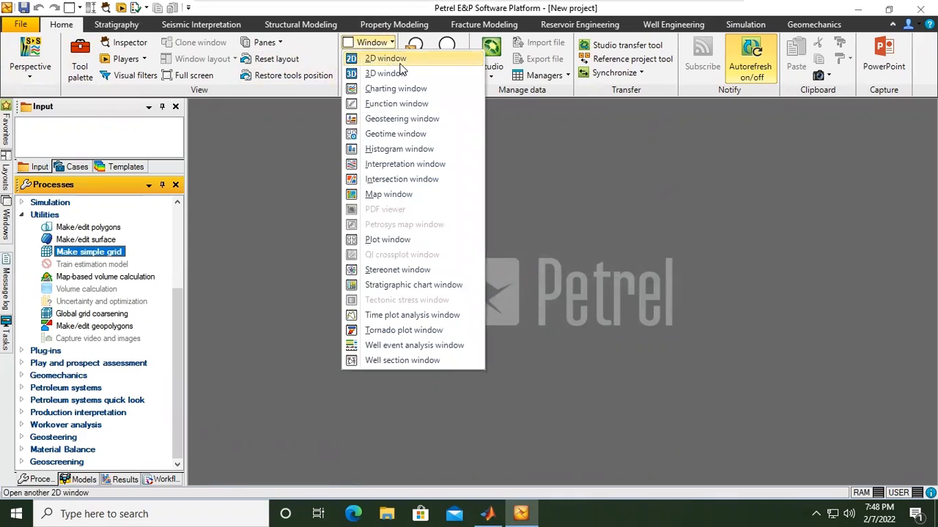
left_click(401, 65)
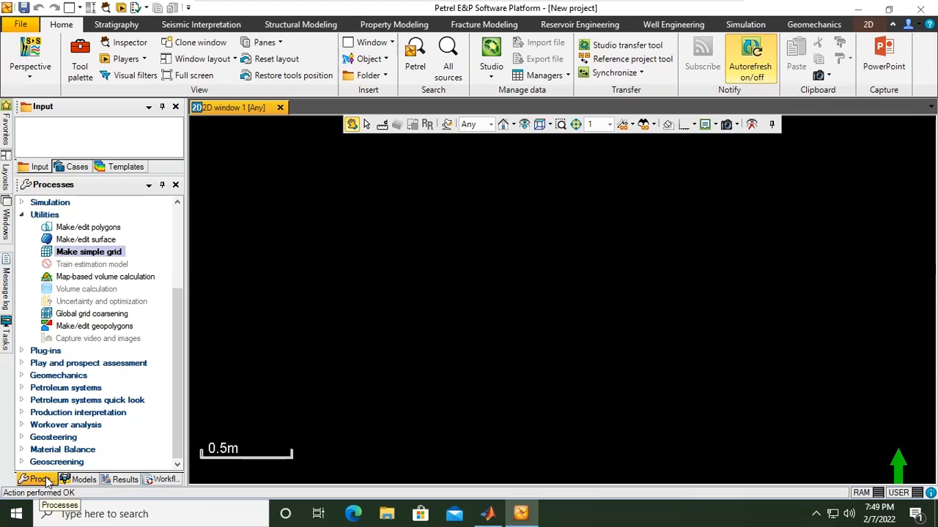
left_click(83, 480)
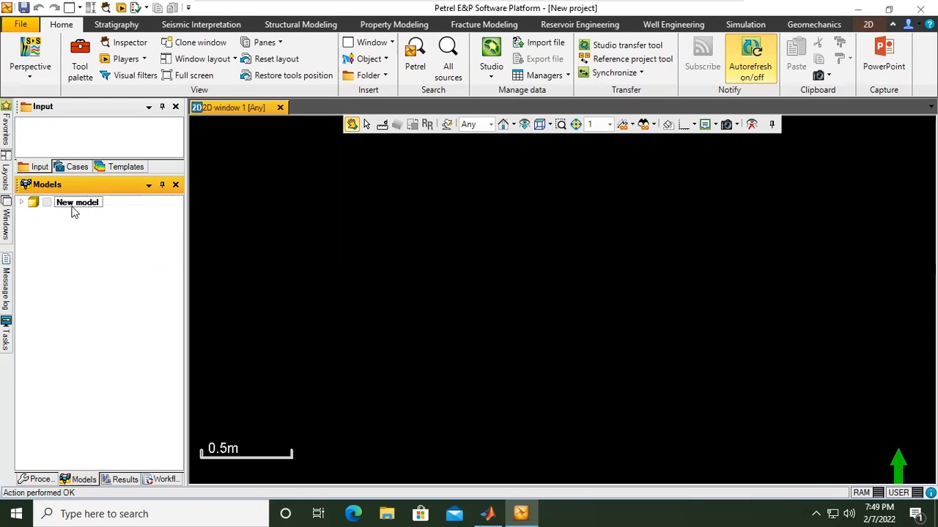
left_click(22, 203)
left_click(35, 214)
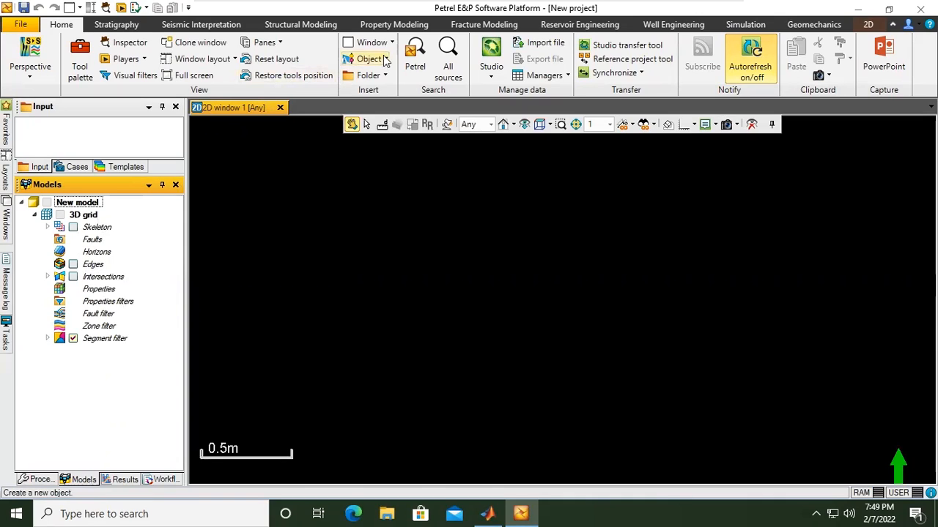
Display the 3D grid's complete skeleton in the 2D window and select its Top layer.
left_click(48, 227)
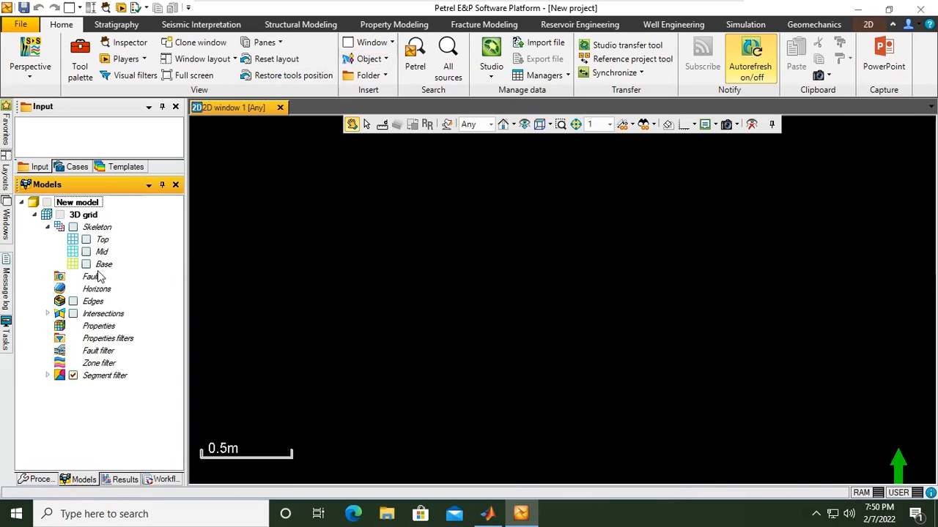
left_click(73, 228)
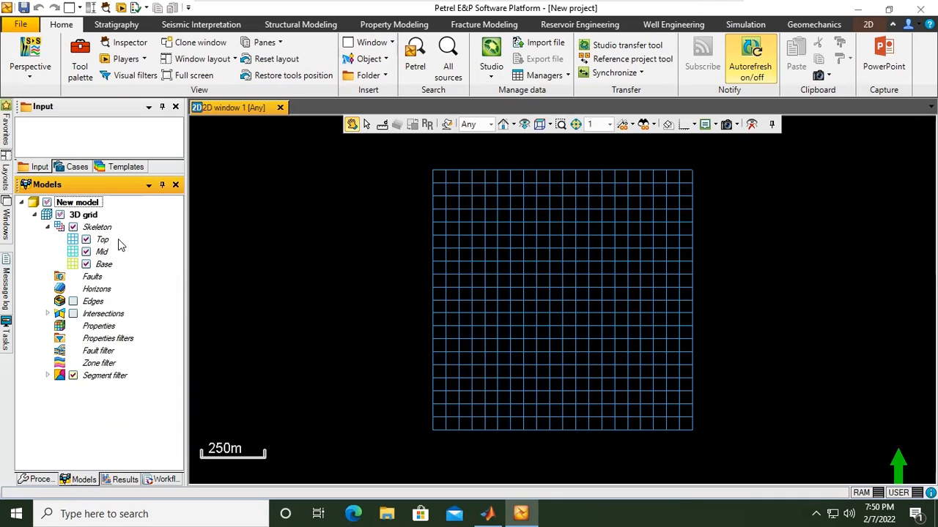
left_click(106, 242)
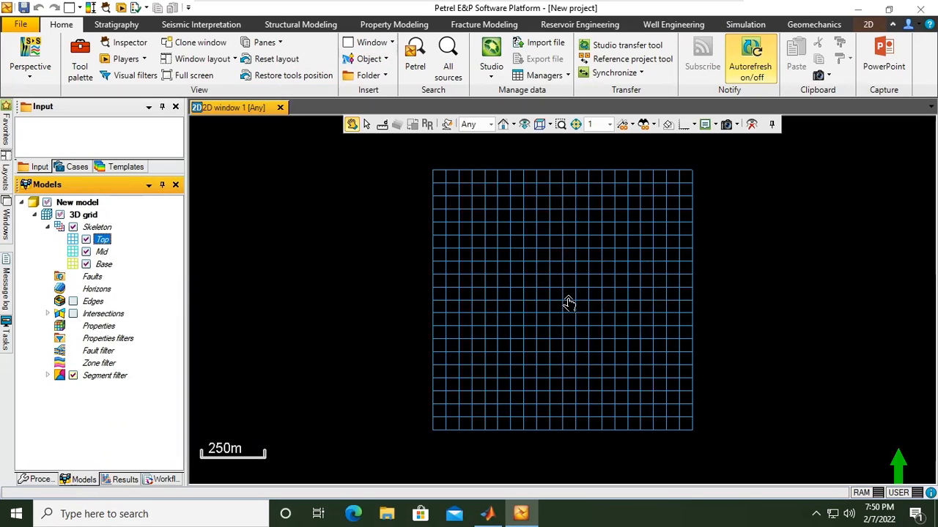
Examine the skeleton's cell layout and extent in the 2D window at several zoom levels against the scale bar.
scroll(579, 293, "down", 2)
scroll(591, 293, "up", 3)
scroll(592, 293, "down", 3)
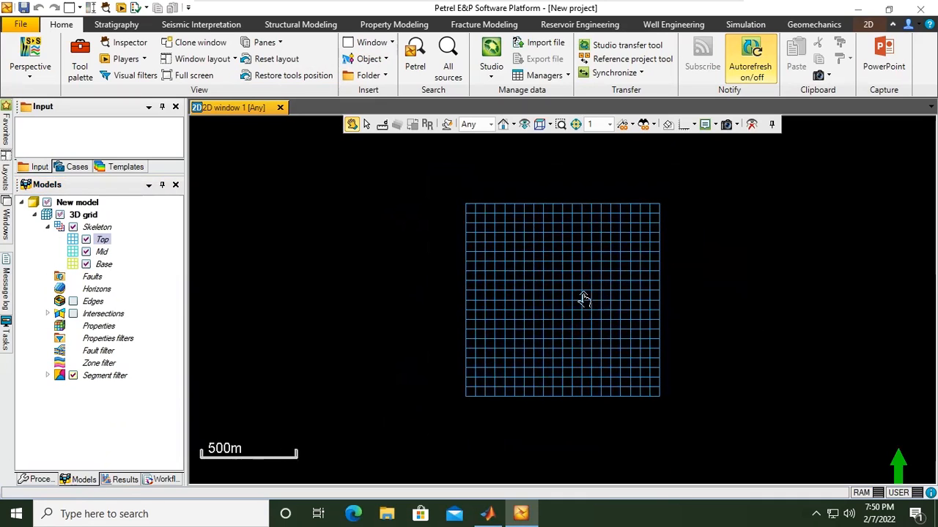
scroll(605, 289, "down", 3)
scroll(605, 318, "up", 6)
scroll(611, 296, "down", 2)
scroll(614, 316, "up", 2)
scroll(614, 314, "down", 2)
scroll(613, 293, "up", 1)
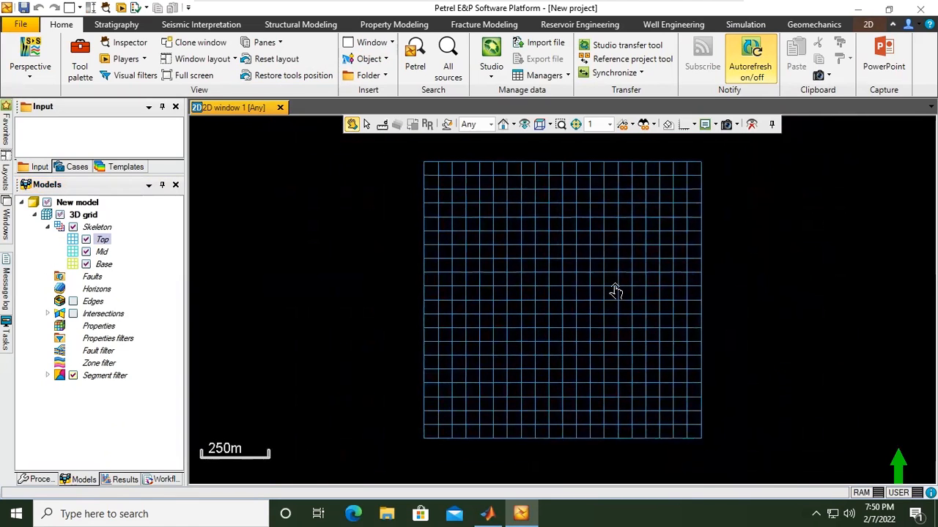
scroll(616, 290, "up", 1)
scroll(616, 290, "down", 1)
scroll(616, 290, "down", 1)
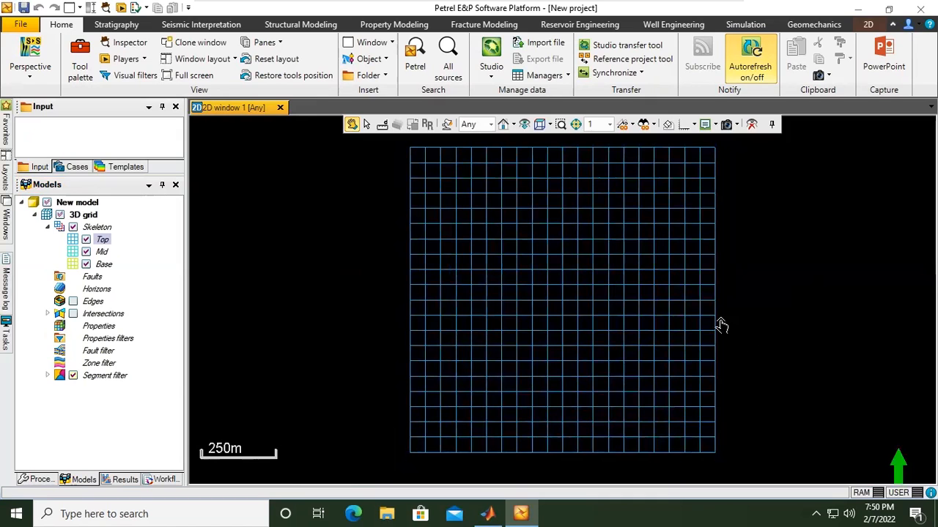
scroll(743, 310, "down", 7)
scroll(739, 300, "up", 8)
scroll(751, 354, "down", 5)
scroll(727, 247, "up", 7)
scroll(749, 362, "down", 7)
scroll(722, 245, "up", 5)
scroll(744, 335, "down", 6)
scroll(722, 260, "up", 5)
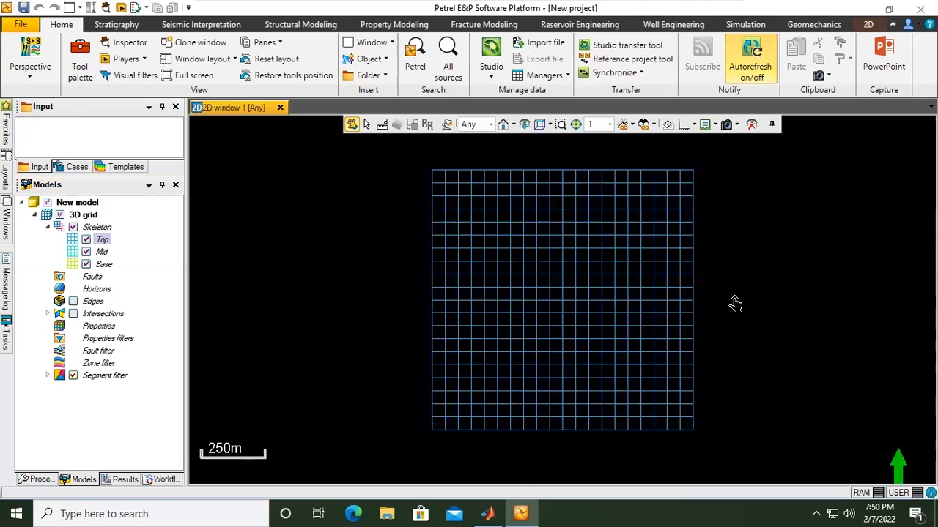
left_click_drag(732, 297, 688, 308)
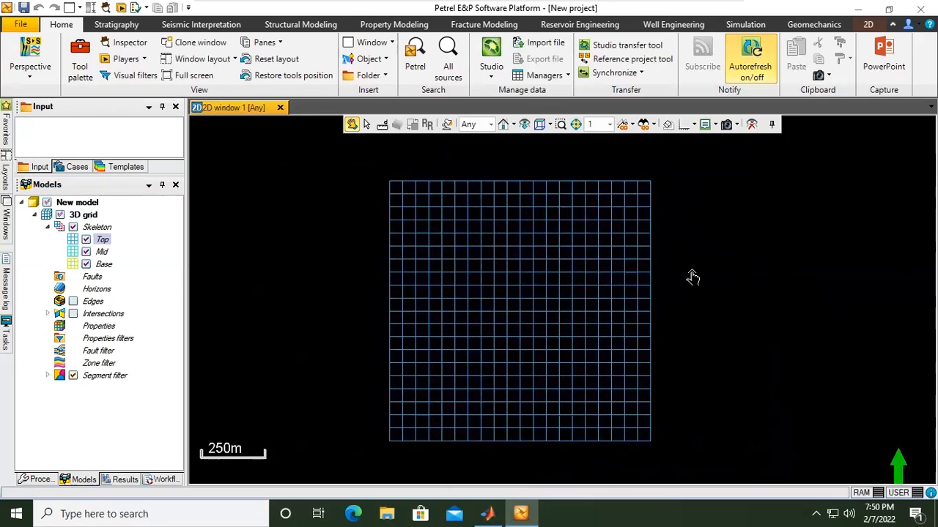
right_click(692, 275)
mouse_move(743, 279)
left_click(699, 233)
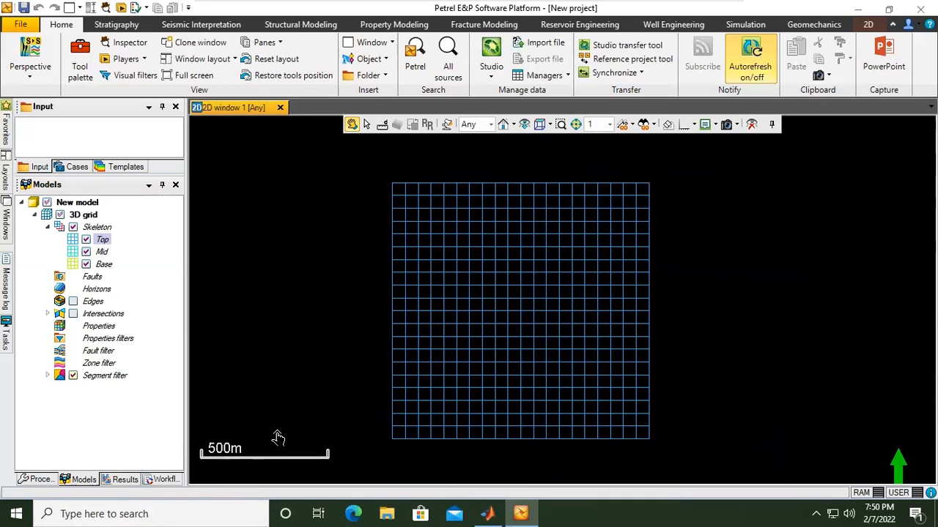
scroll(357, 407, "up", 2)
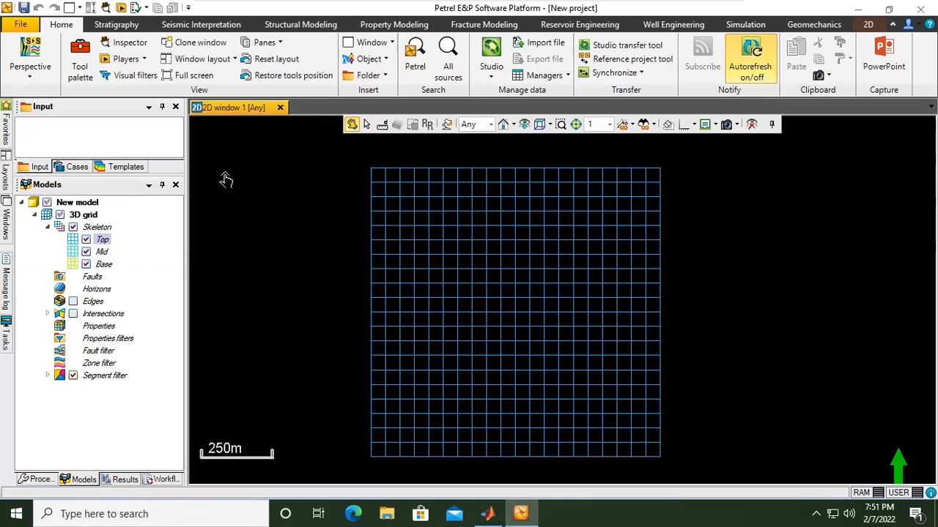
Open a new 3D window and display the grid's Top, Mid and Base skeleton layers in it.
left_click(392, 44)
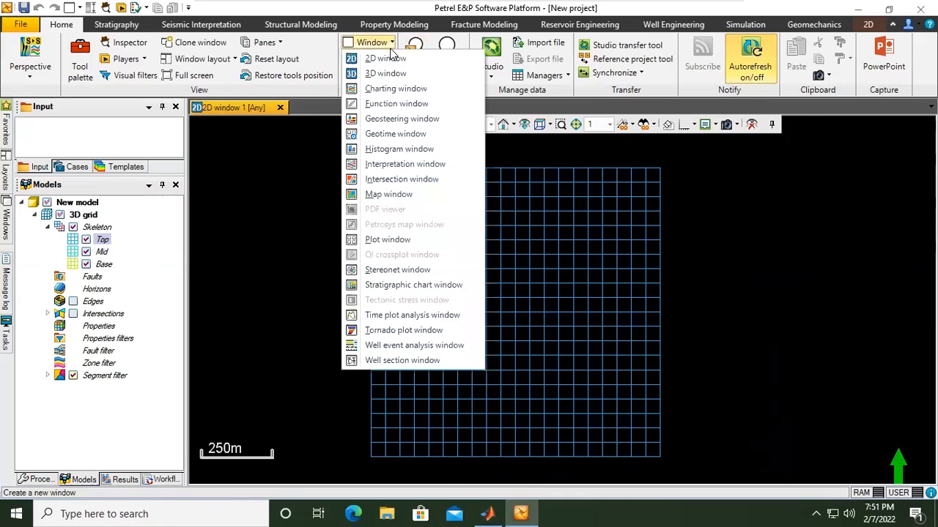
left_click(390, 44)
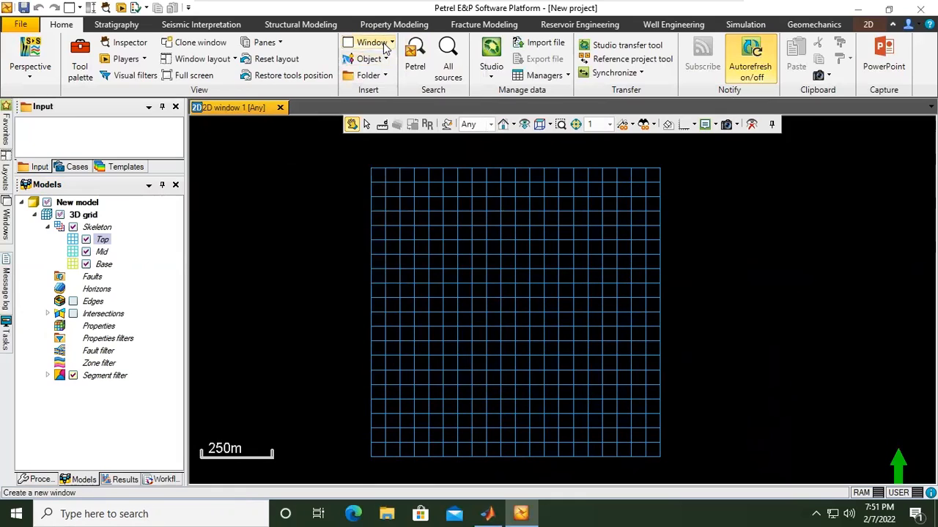
left_click(385, 44)
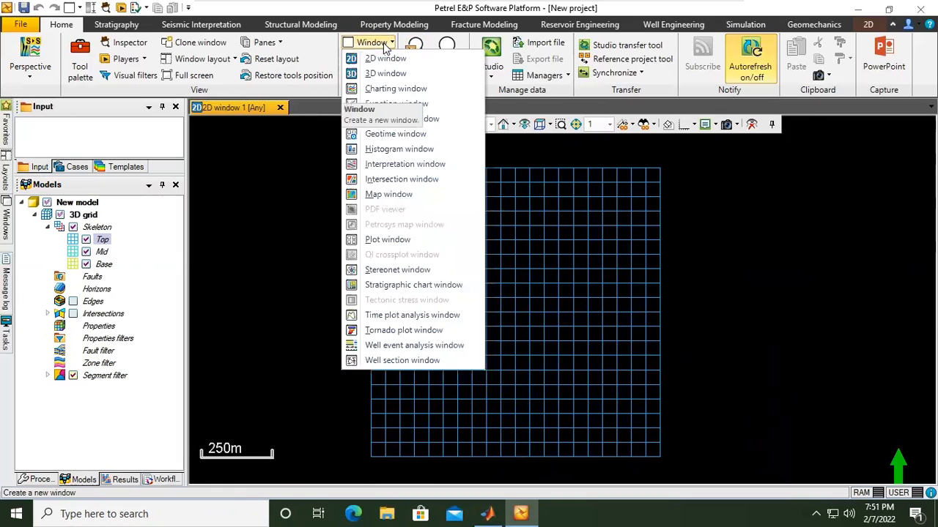
left_click(417, 74)
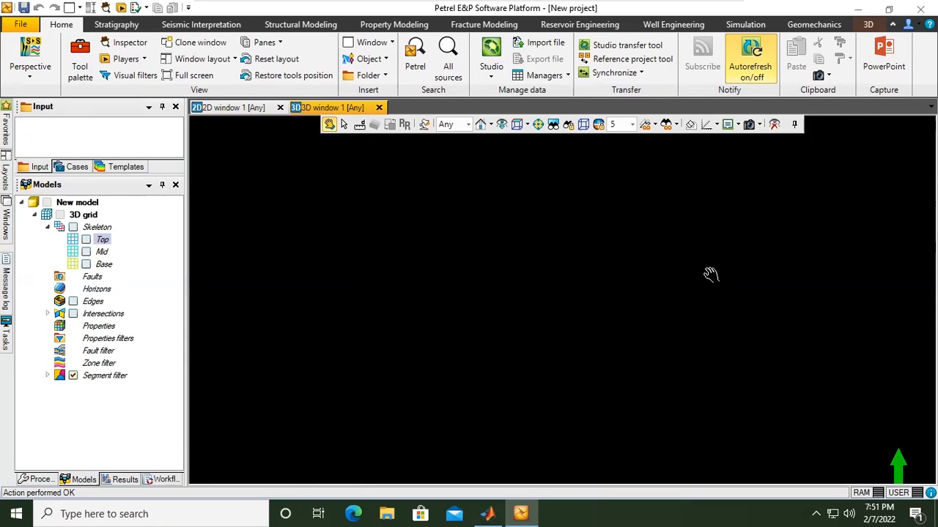
left_click(73, 227)
Examine the Top, Mid and Base skeleton layers in the 3D window from different angles.
left_click_drag(563, 350, 663, 271)
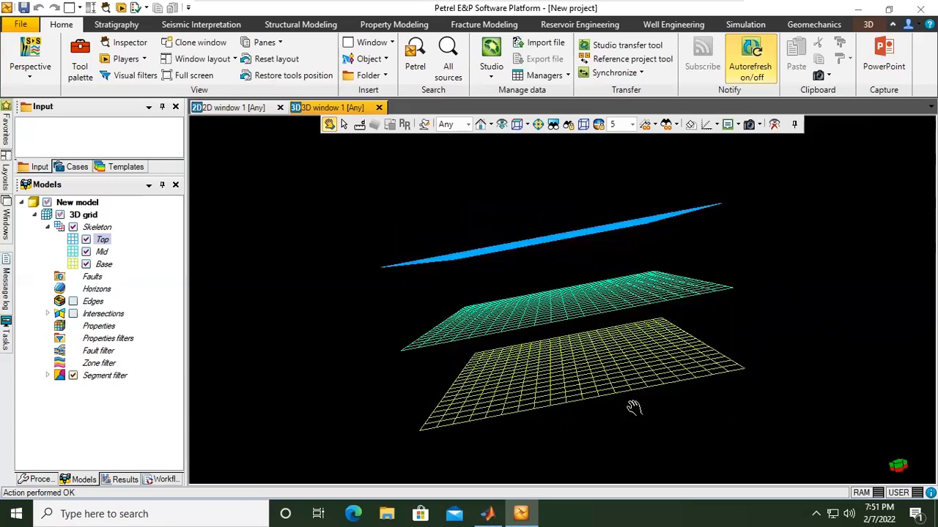
left_click_drag(564, 287, 898, 296)
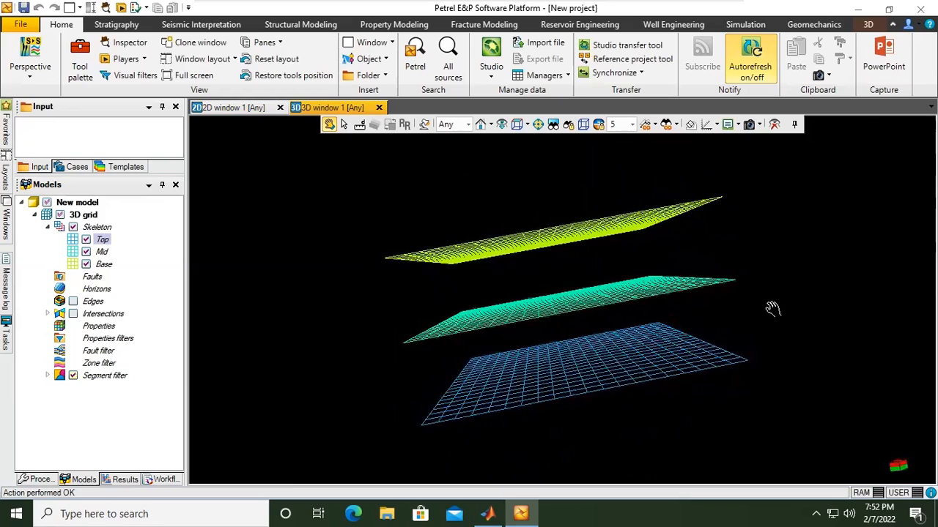
right_click(769, 304)
left_click(732, 315)
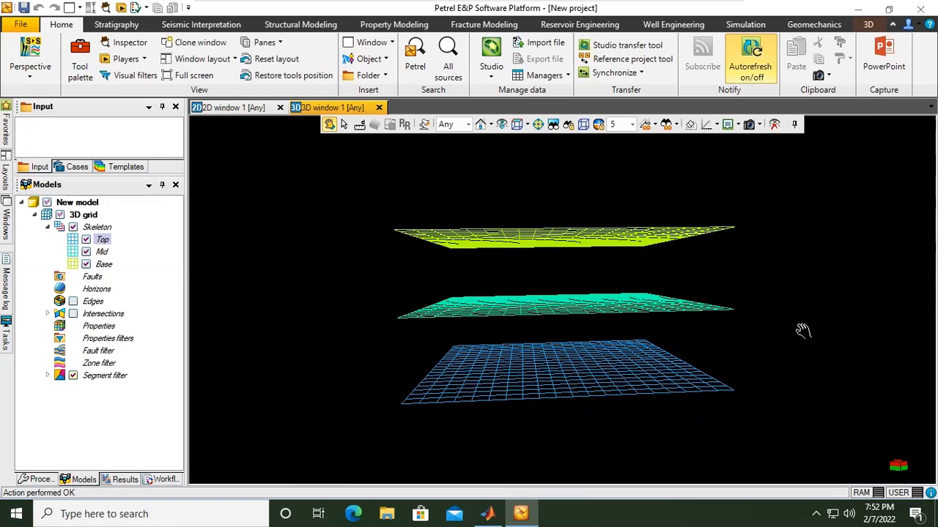
Show the Windows pane and pin it open beside the Models pane.
left_click(7, 230)
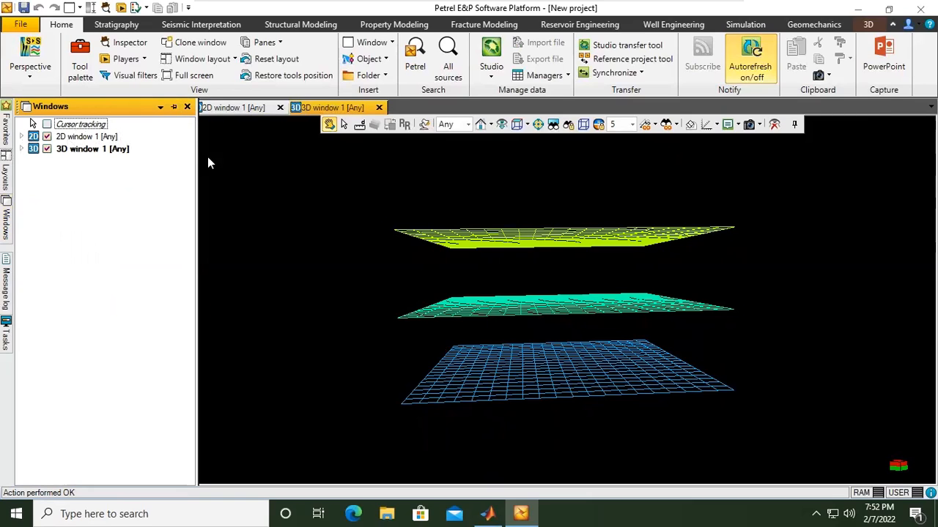
left_click(173, 107)
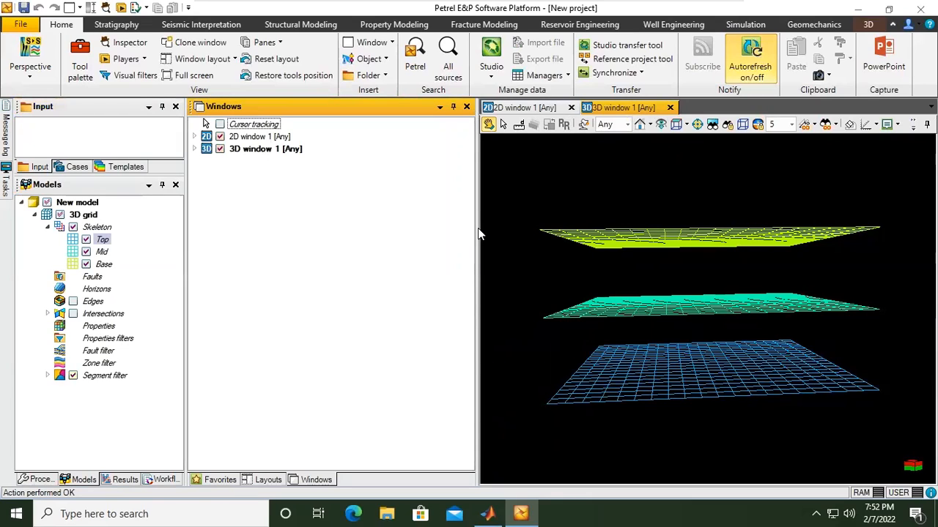
Narrow the Windows and Models panes to give the 3D view more room.
left_click_drag(475, 226, 324, 208)
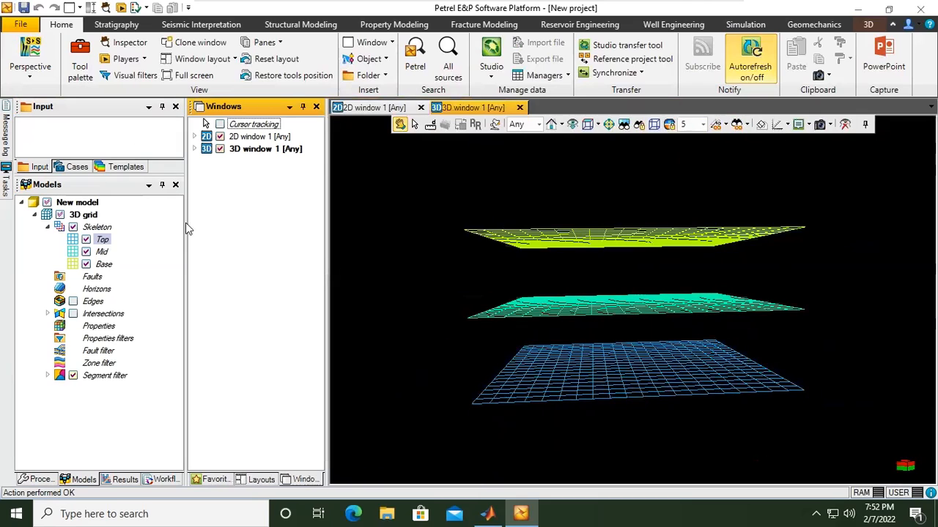
left_click_drag(184, 222, 137, 234)
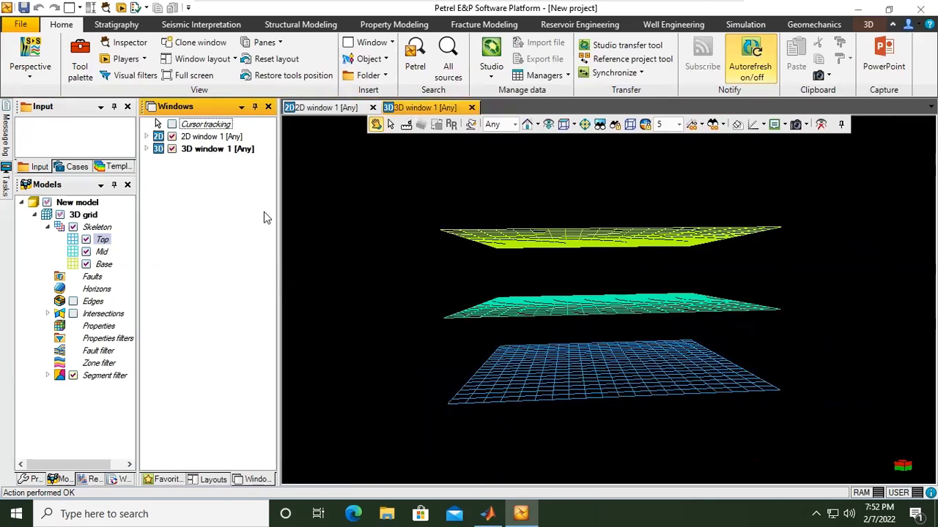
left_click_drag(279, 227, 271, 224)
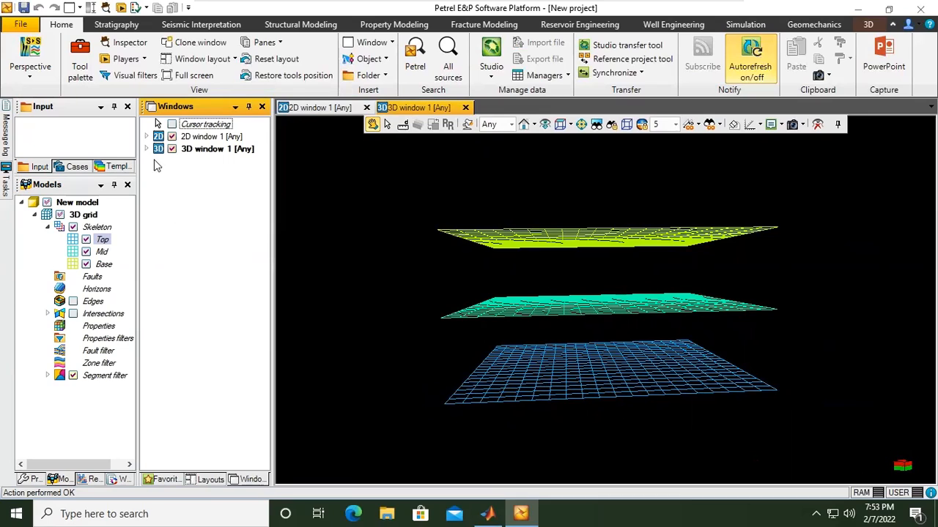
Expand the display items of the 2D and 3D windows and turn on the axis for the 3D window.
left_click(148, 137)
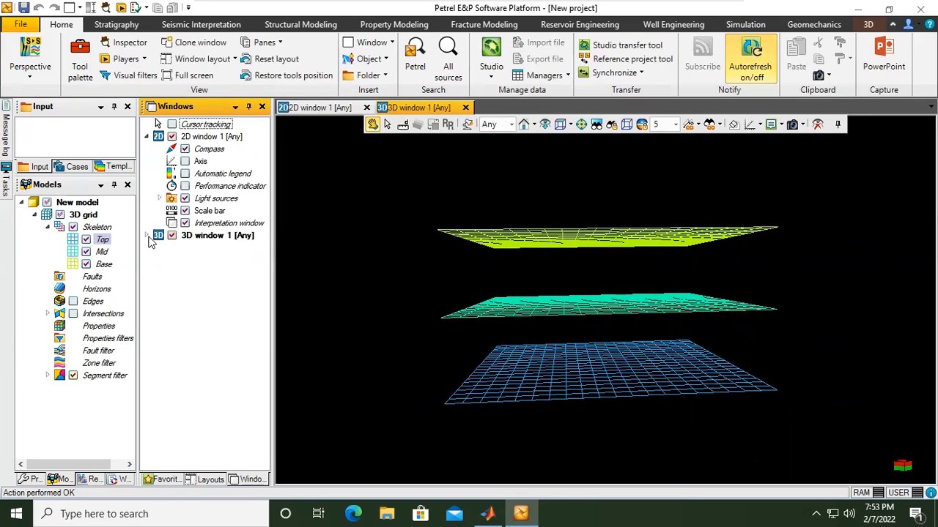
left_click(147, 235)
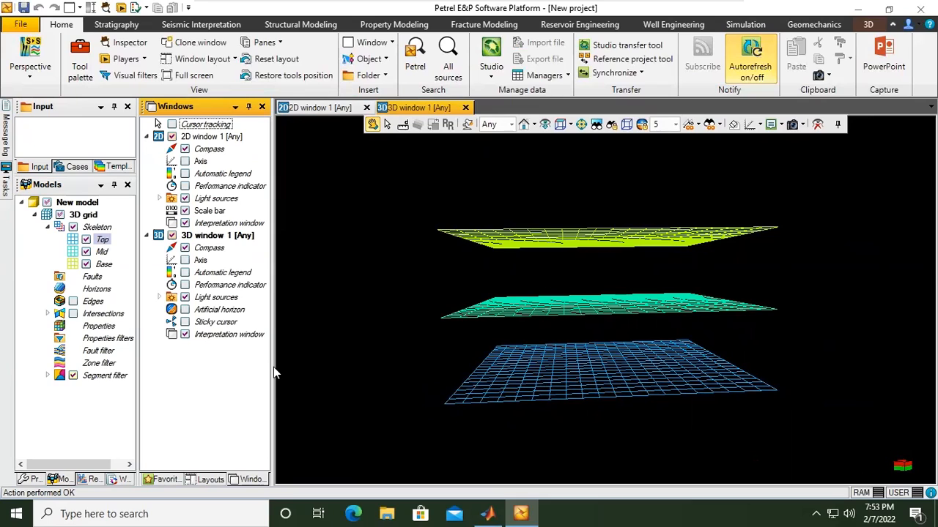
left_click(61, 479)
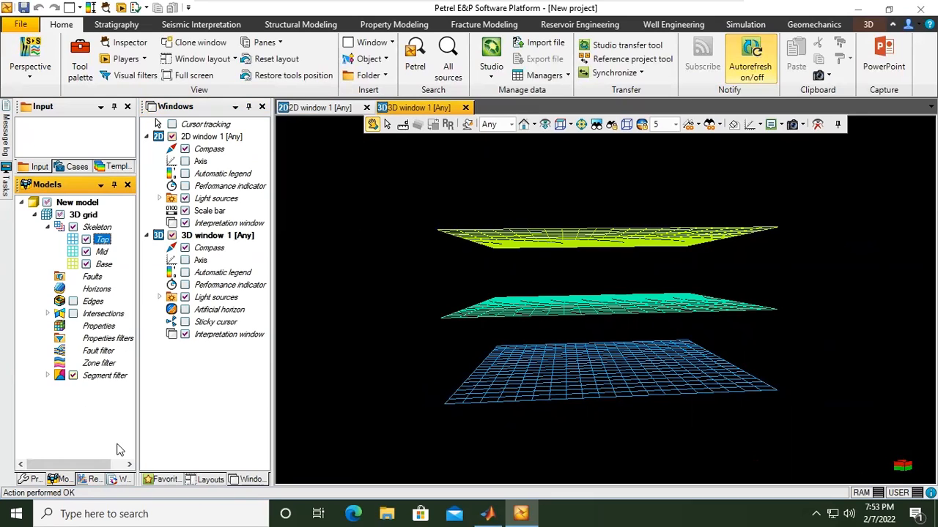
left_click(211, 236)
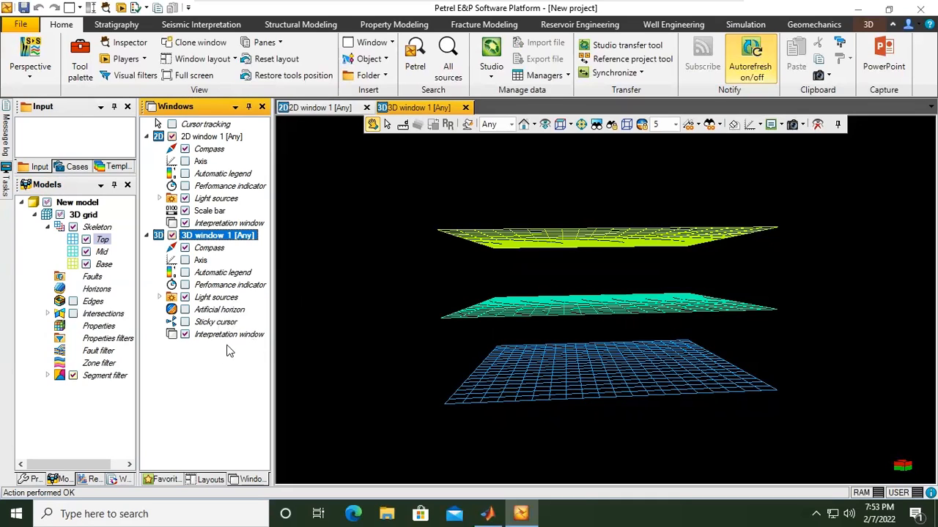
left_click(187, 261)
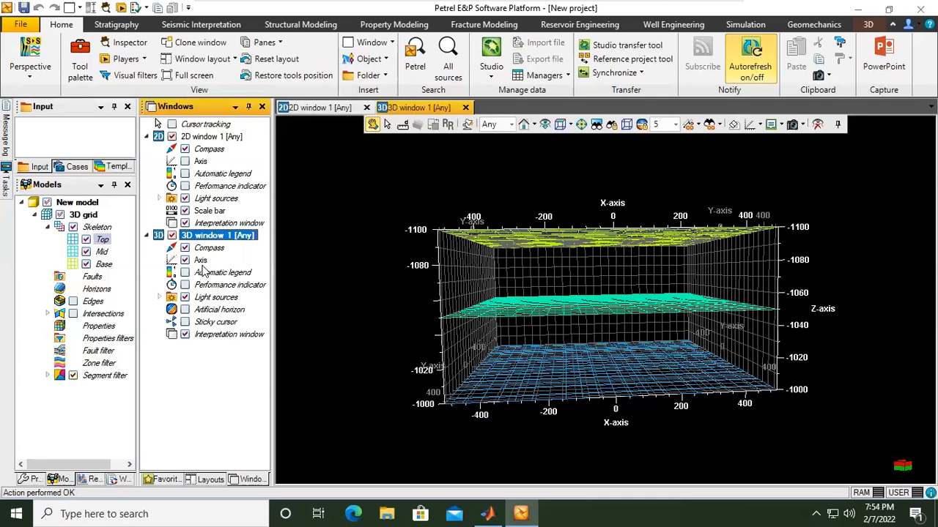
Examine the X, Y and Z axis ranges around the skeleton layers in the 3D window from several angles.
left_click_drag(415, 264, 479, 234)
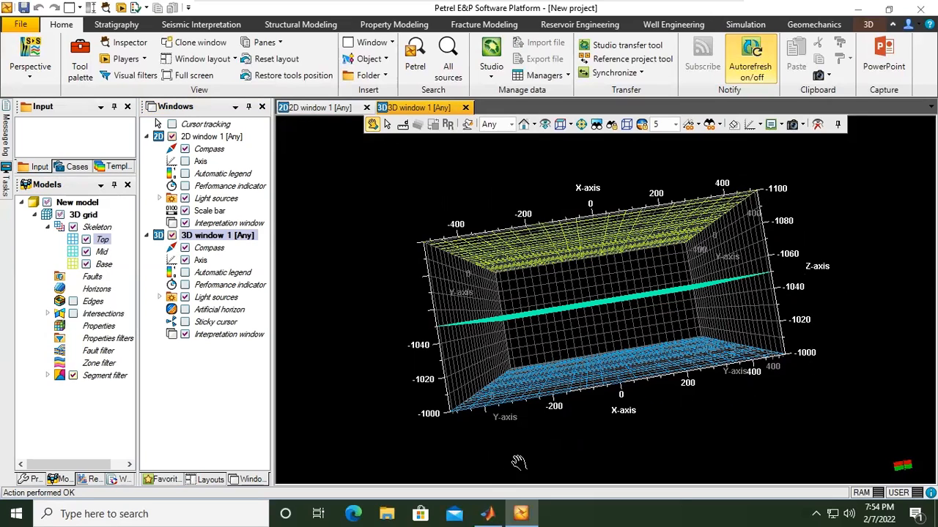
left_click_drag(512, 428, 850, 227)
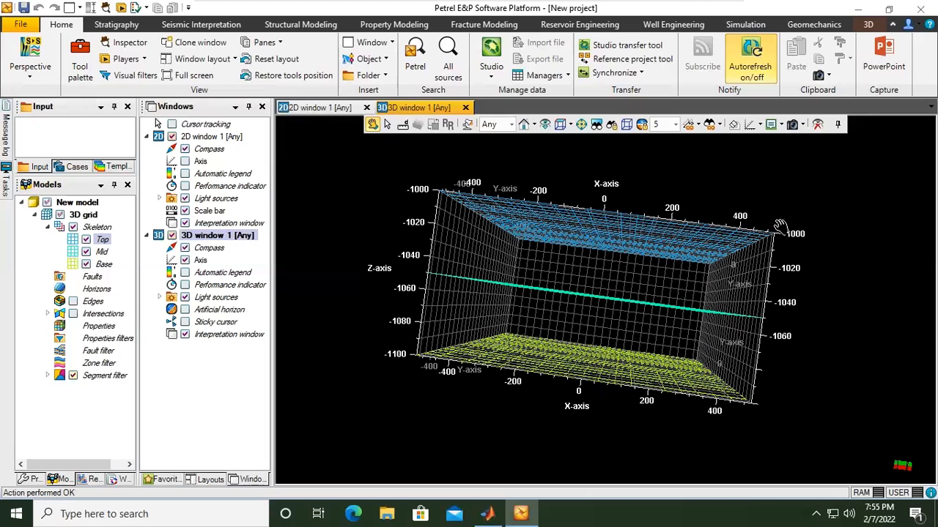
left_click_drag(883, 279, 884, 273)
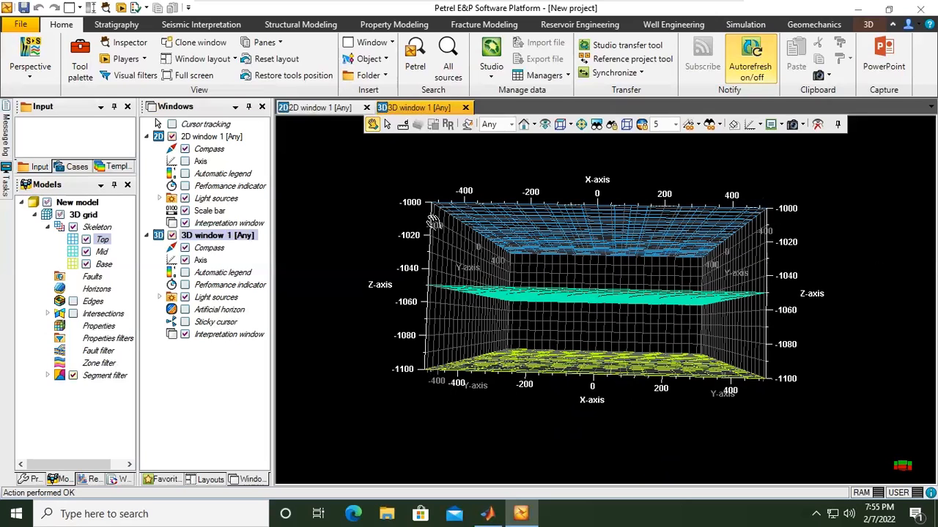
left_click_drag(575, 214, 587, 345)
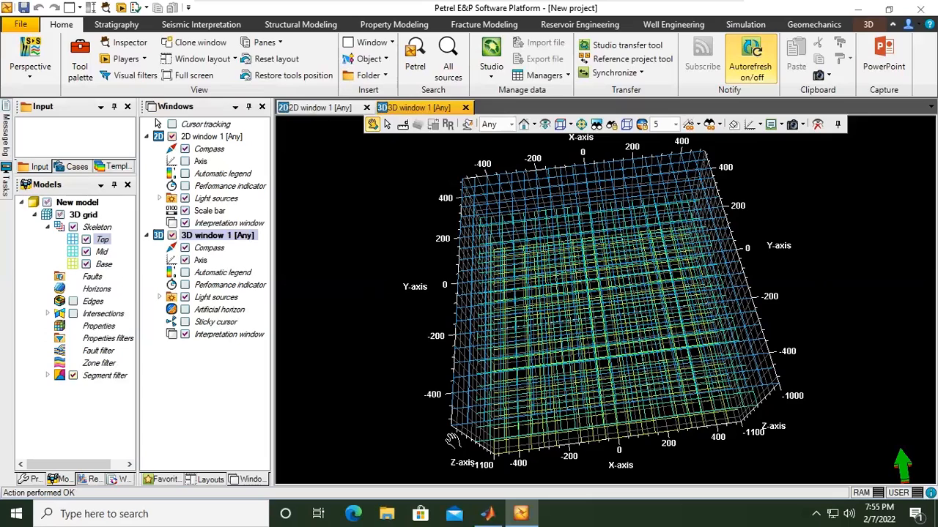
left_click_drag(610, 378, 603, 311)
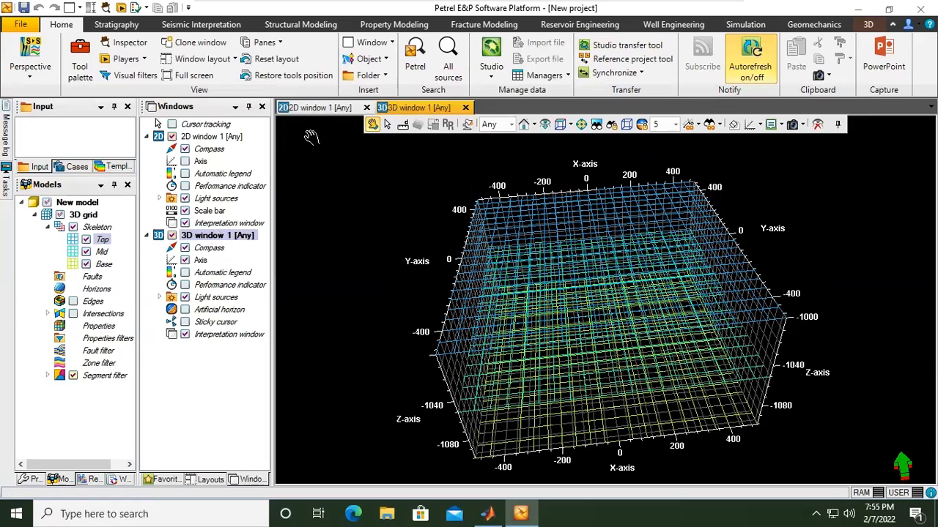
Turn on the axis for the 2D window and check the grid's X and Y extent there.
left_click(303, 110)
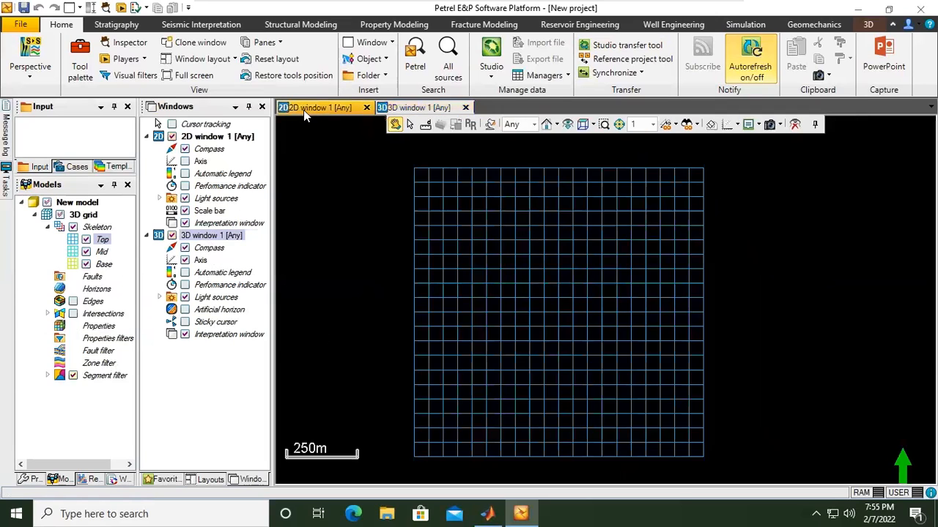
left_click(184, 162)
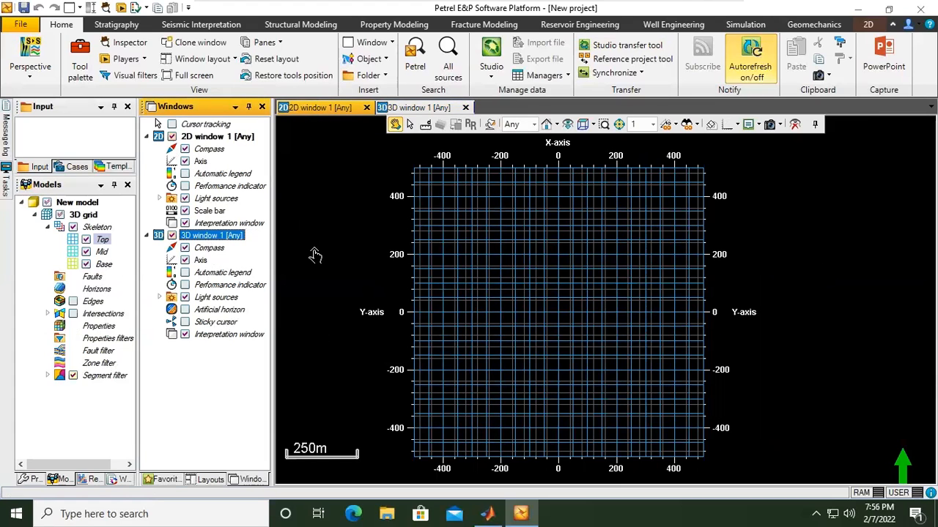
scroll(558, 246, "up", 1)
scroll(558, 246, "up", 1)
scroll(558, 246, "down", 2)
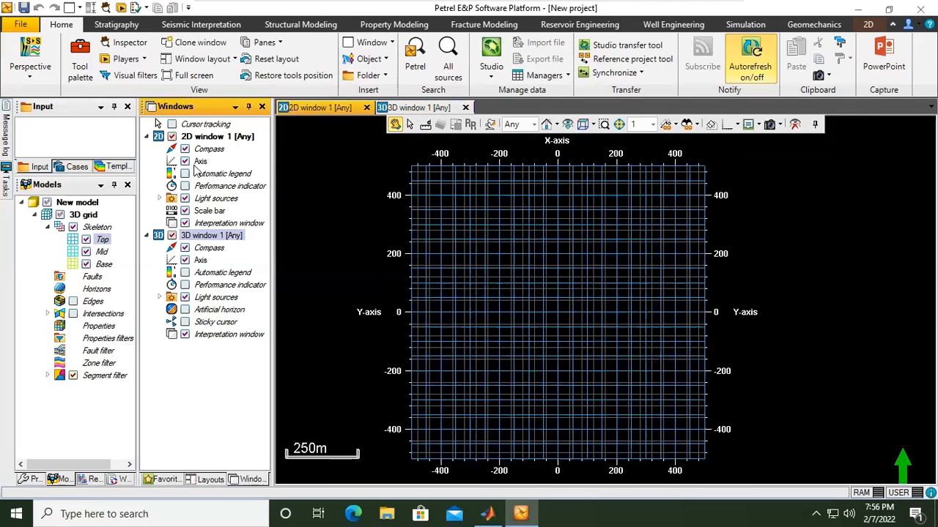
Return to the 3D window and open the Make horizons process from Corner point gridding, placing its dialog clear of the panes.
left_click(414, 108)
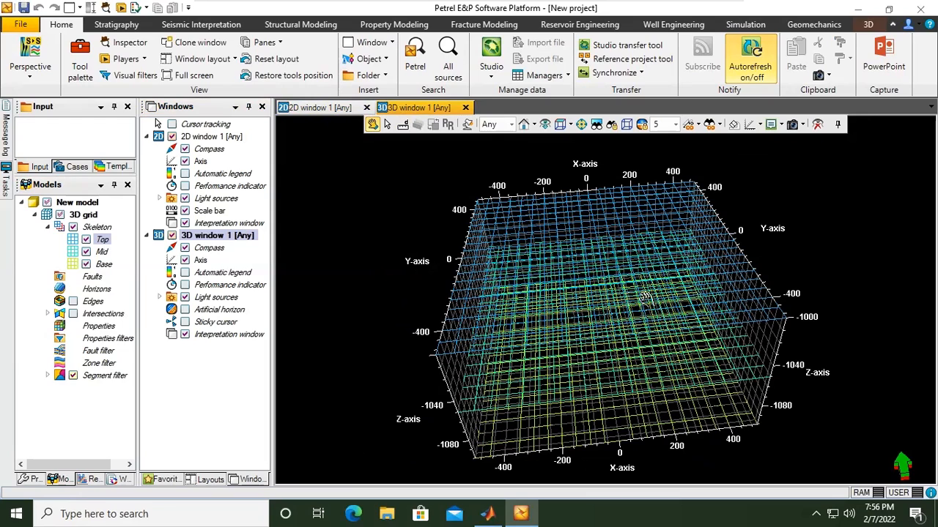
left_click(34, 481)
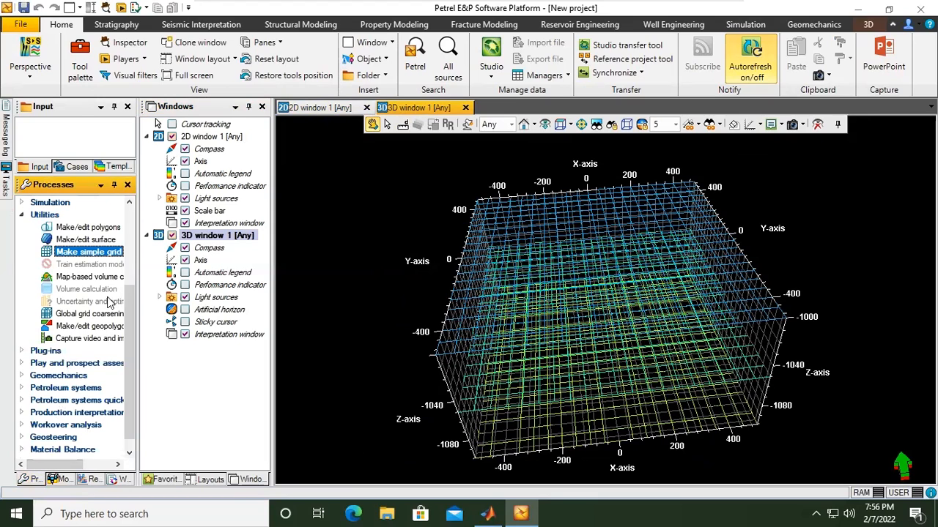
left_click_drag(132, 301, 126, 220)
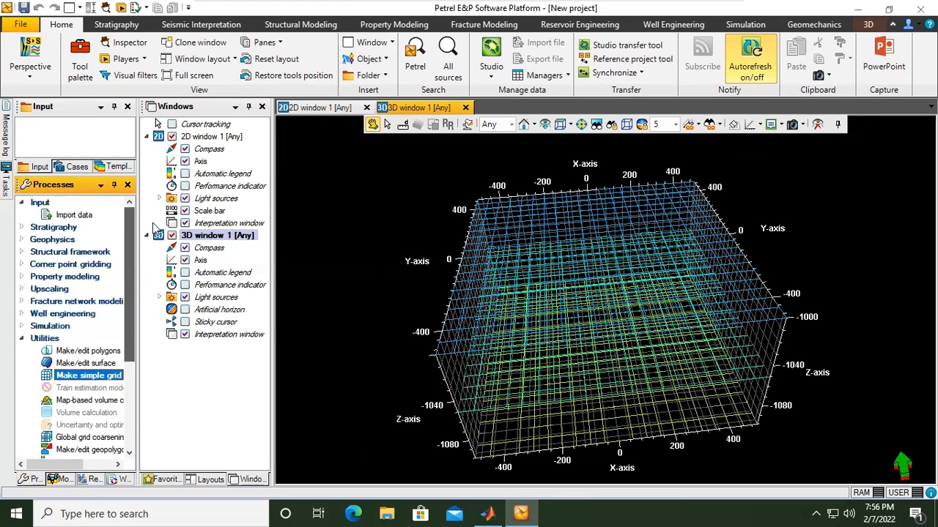
left_click(23, 264)
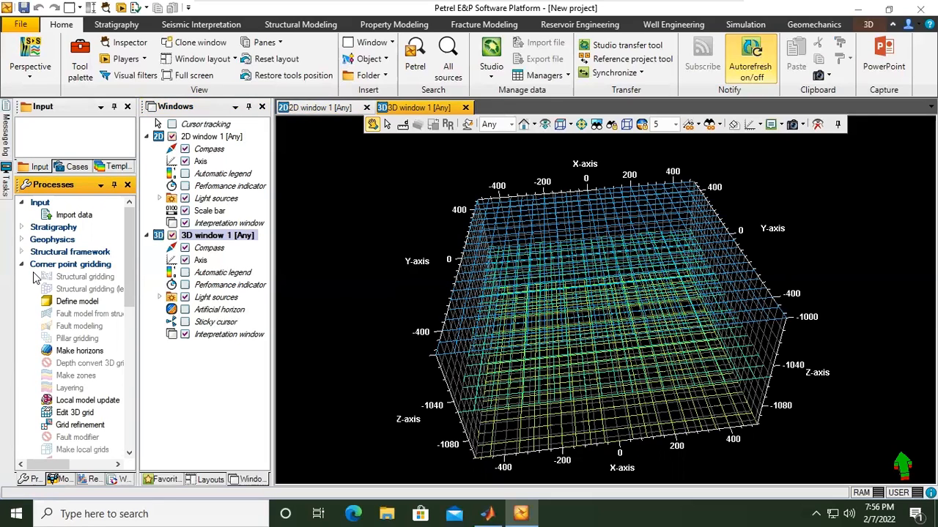
left_click_drag(133, 276, 131, 304)
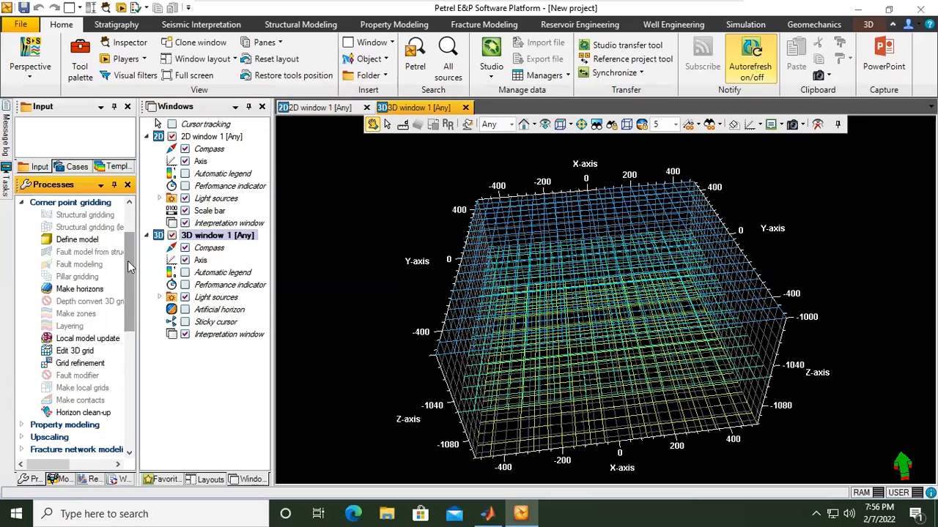
left_click_drag(128, 263, 134, 220)
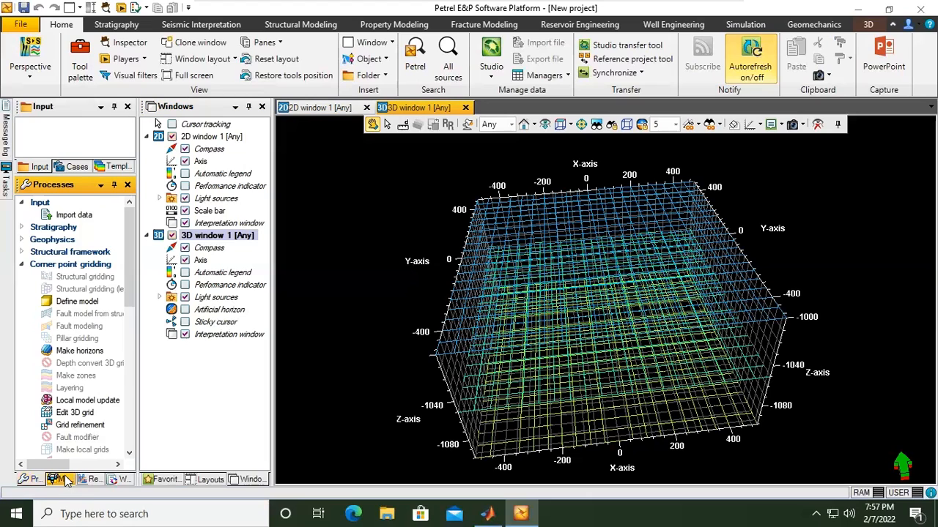
left_click(60, 480)
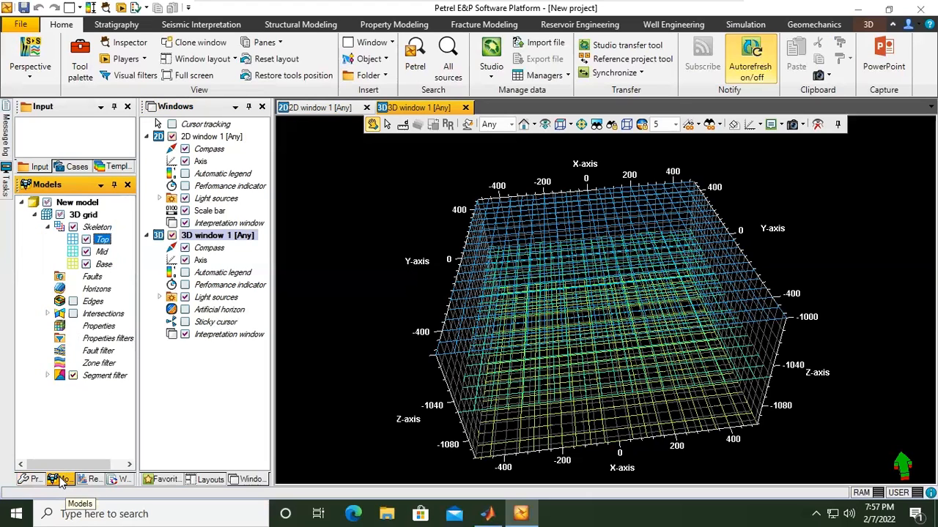
left_click(33, 480)
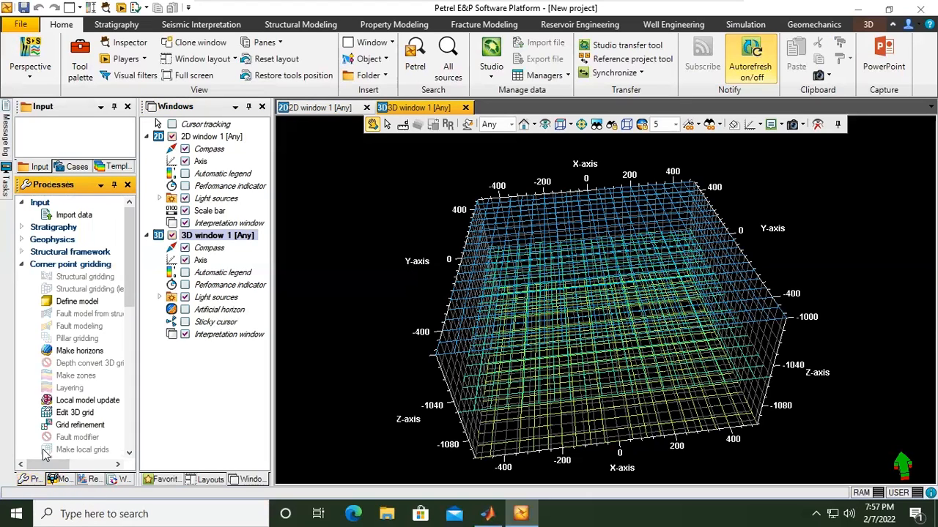
double_click(82, 352)
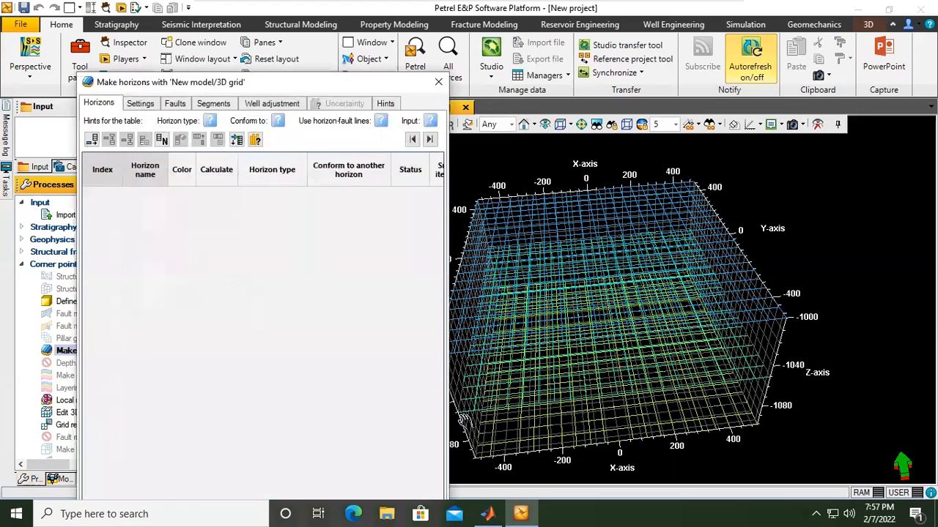
left_click_drag(324, 85, 495, 55)
left_click_drag(353, 54, 394, 43)
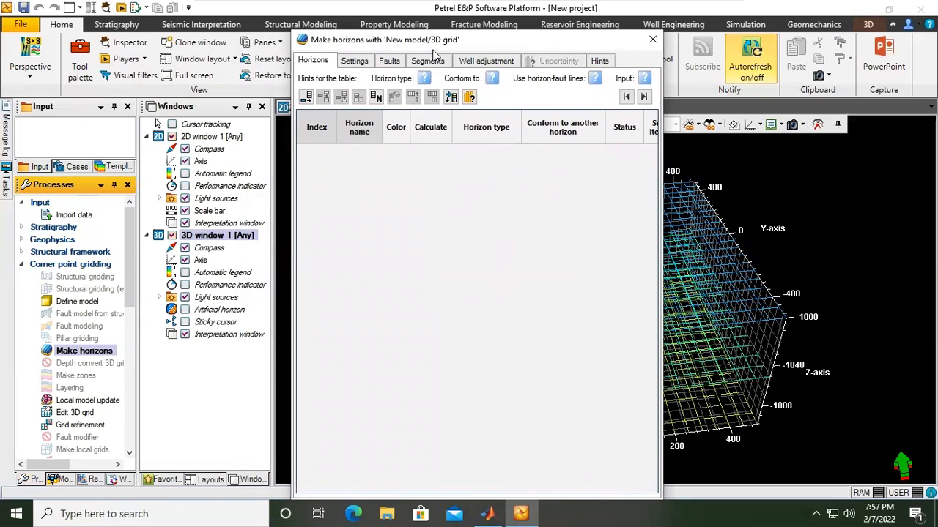
Append two horizons to the Make horizons table and widen the dialog to show all columns through Input #1.
left_click(306, 98)
left_click(307, 99)
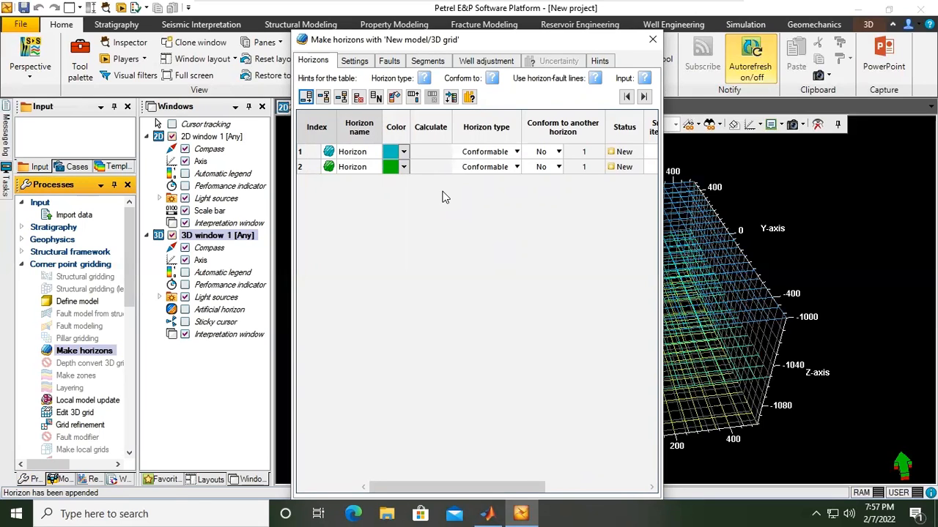
left_click_drag(660, 216, 903, 205)
mouse_move(649, 46)
left_mouse_down()
mouse_move(618, 50)
mouse_move(563, 32)
mouse_move(609, 64)
mouse_move(636, 35)
left_mouse_up()
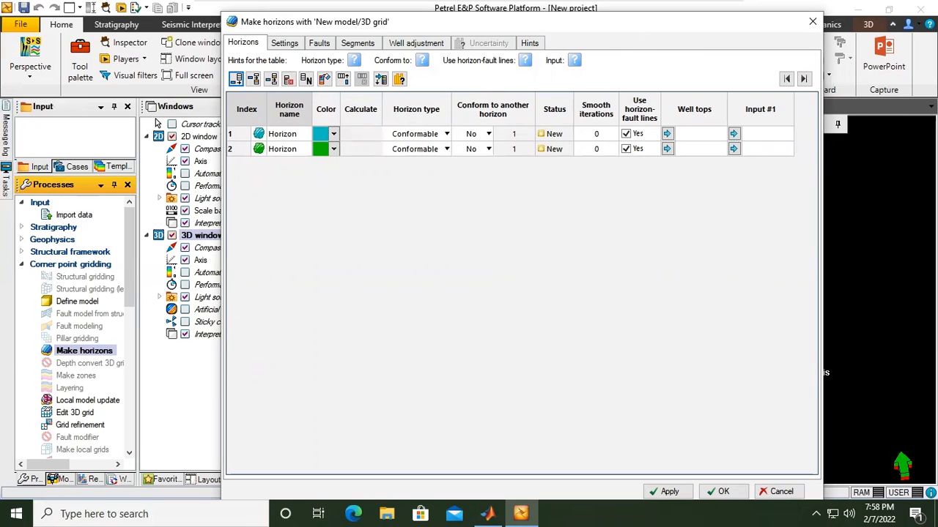
left_click_drag(764, 26, 845, 36)
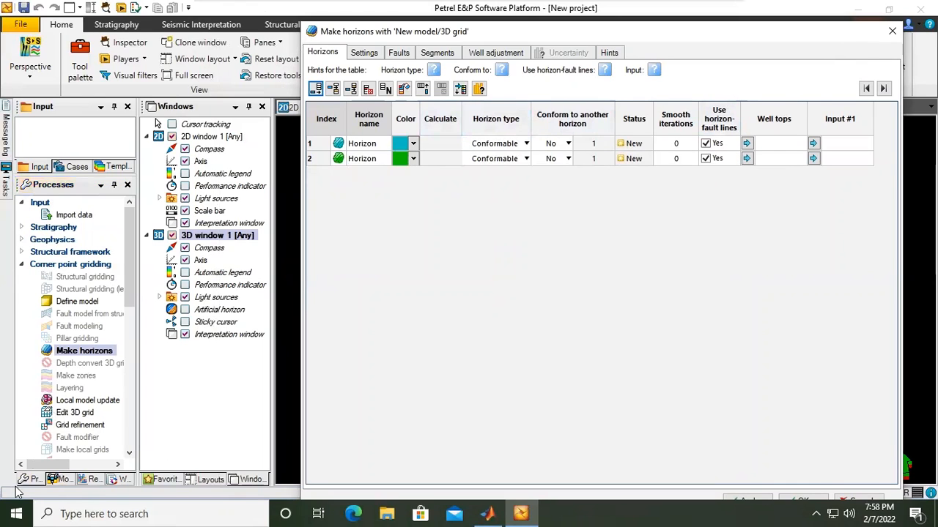
Convert the 3D grid's Top skeleton layer to a surface for use as horizon input.
left_click(63, 482)
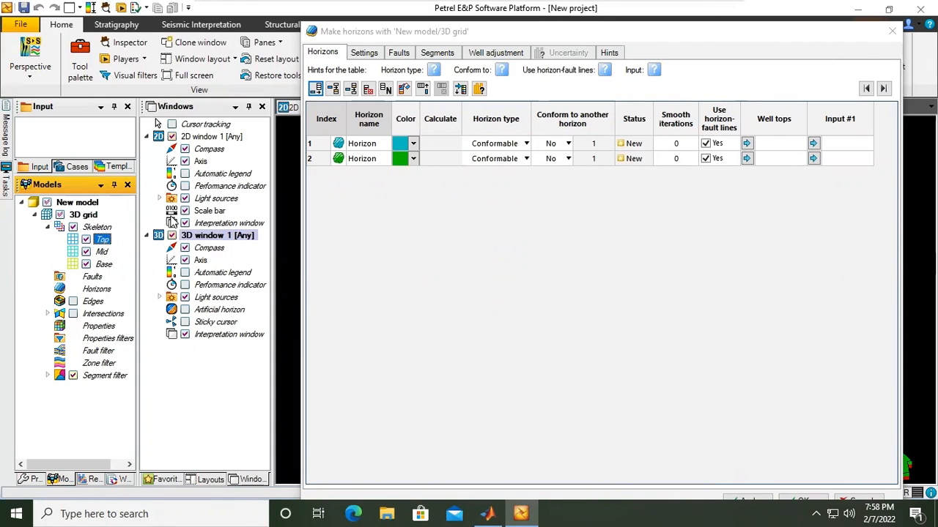
right_click(106, 243)
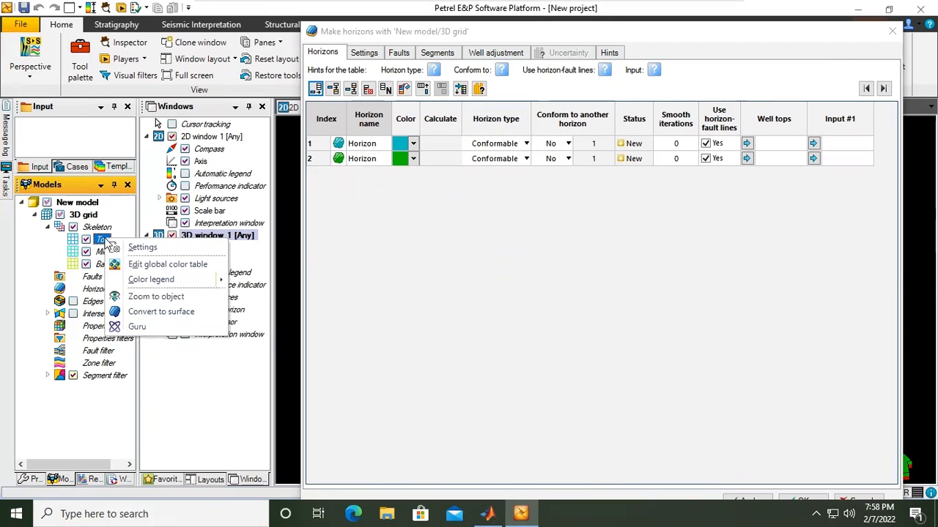
left_click(766, 206)
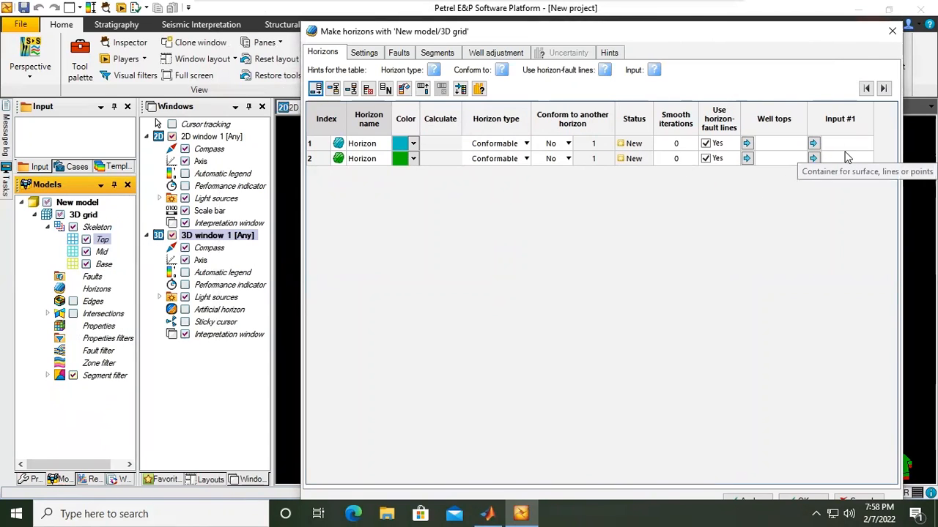
left_click(839, 145)
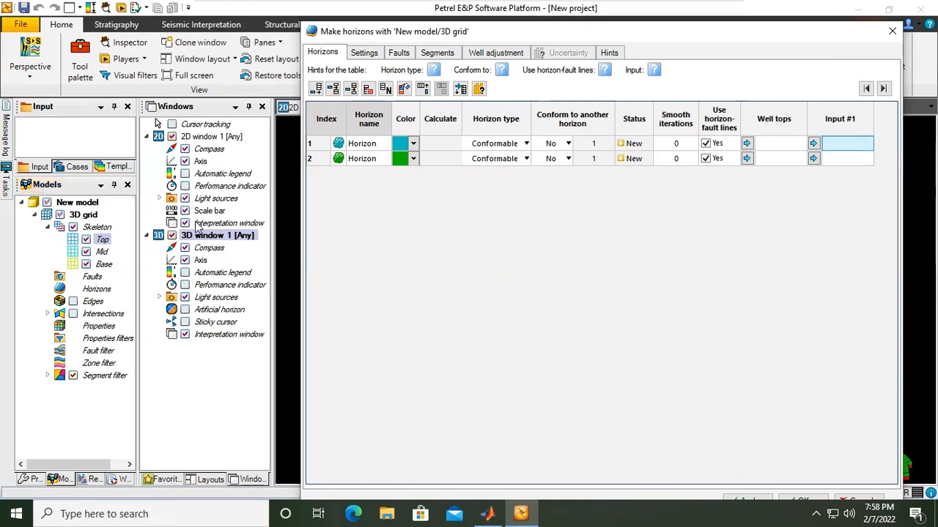
right_click(103, 240)
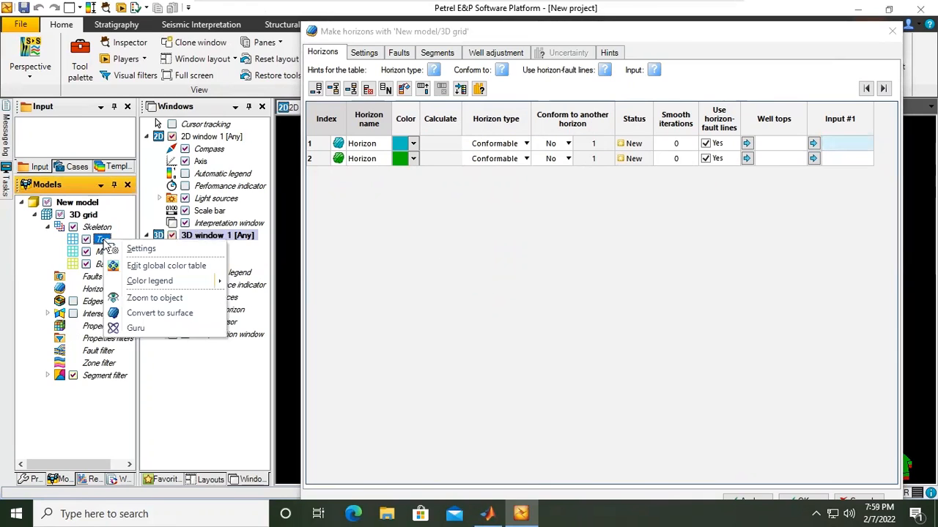
left_click(158, 314)
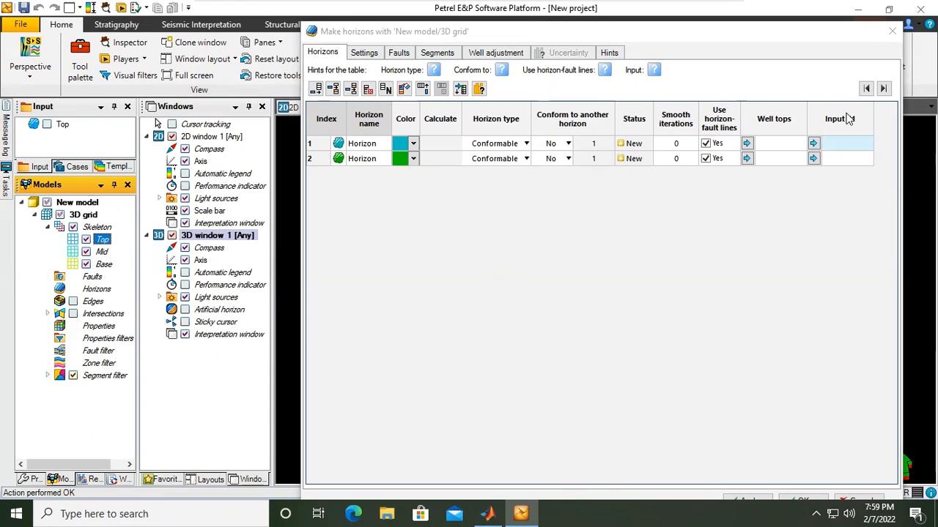
Try to use the skeleton's Top layer directly as Input #1 of the first horizon.
left_click(814, 144)
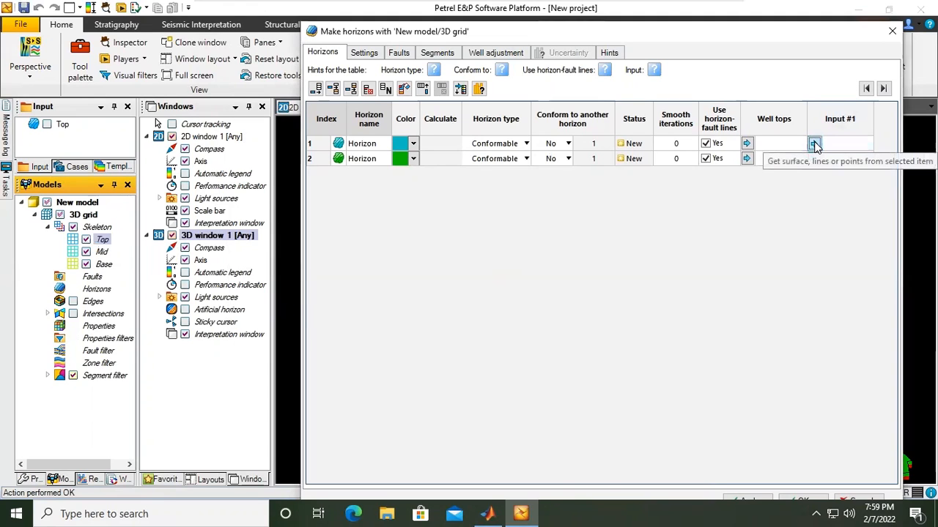
left_click(814, 144)
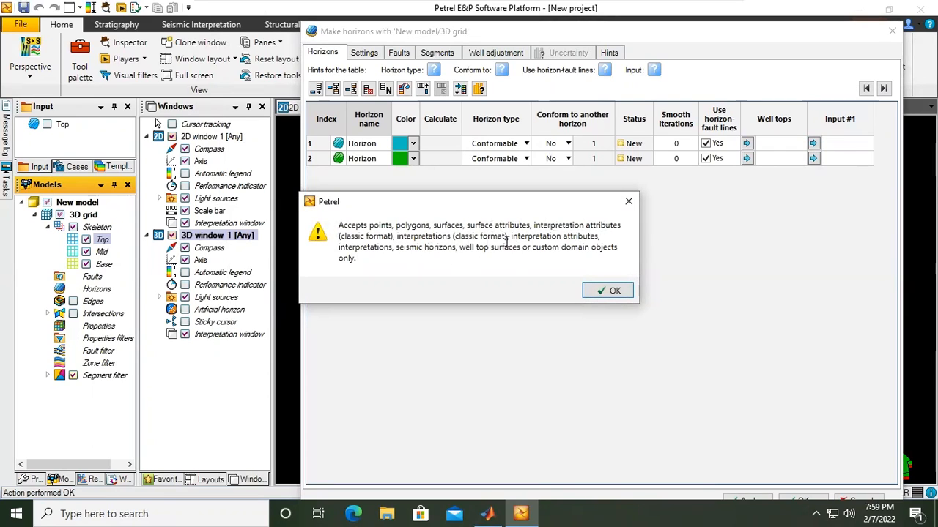
left_click(619, 294)
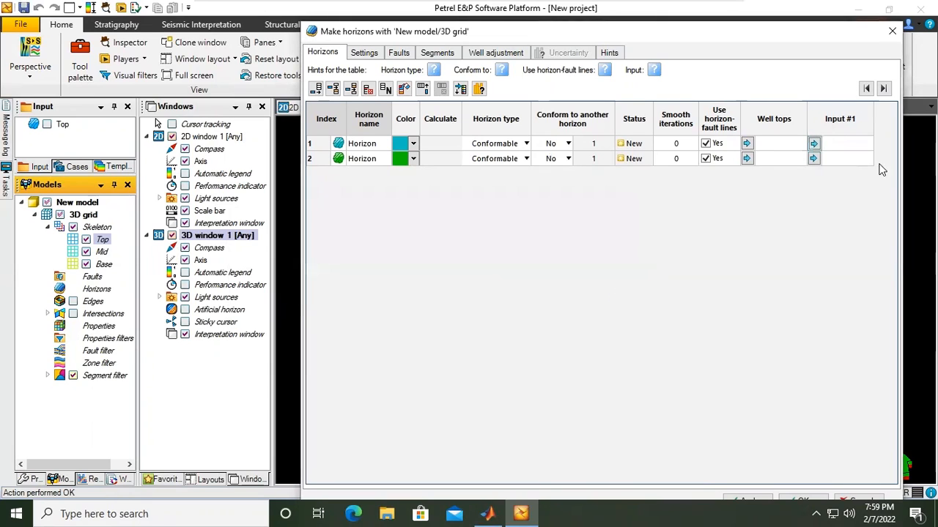
Convert the Top skeleton layer to a surface again and retry filling Input #1 of the first horizon.
left_click(839, 145)
left_click(102, 242)
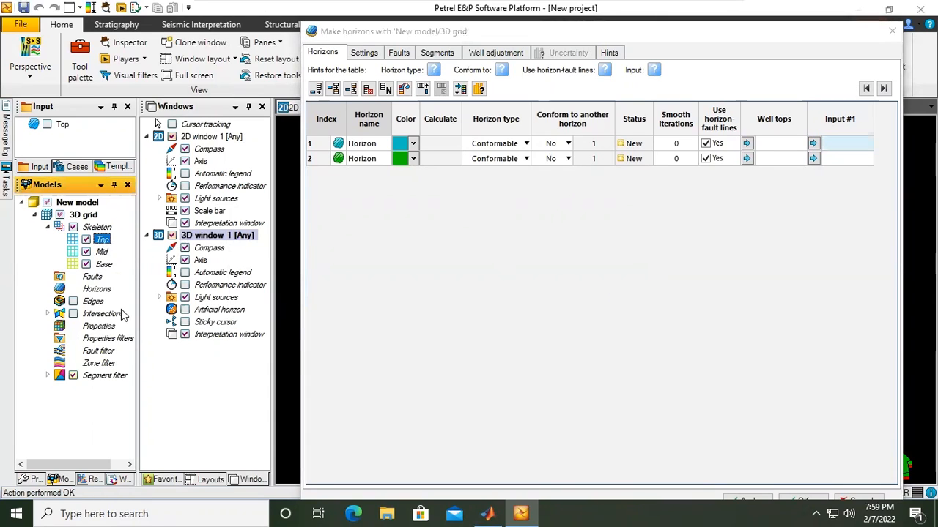
right_click(102, 240)
left_click(147, 315)
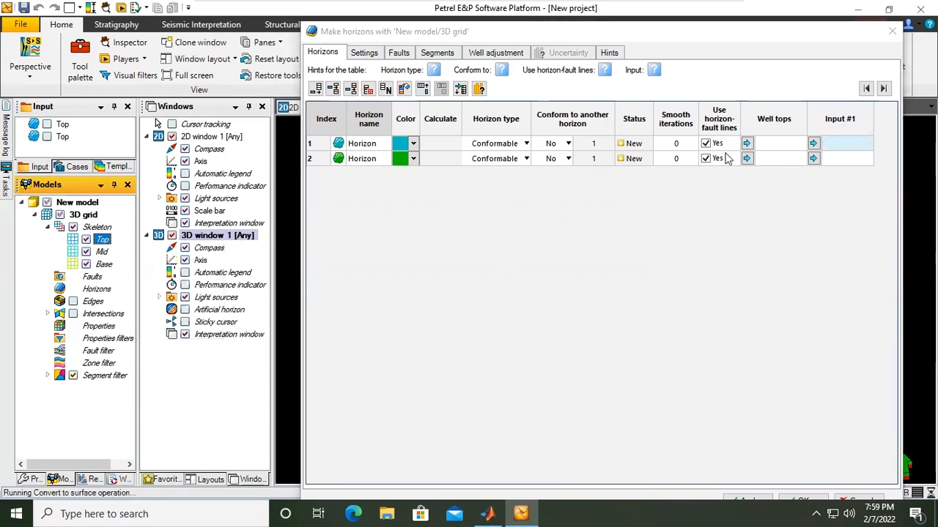
left_click(815, 144)
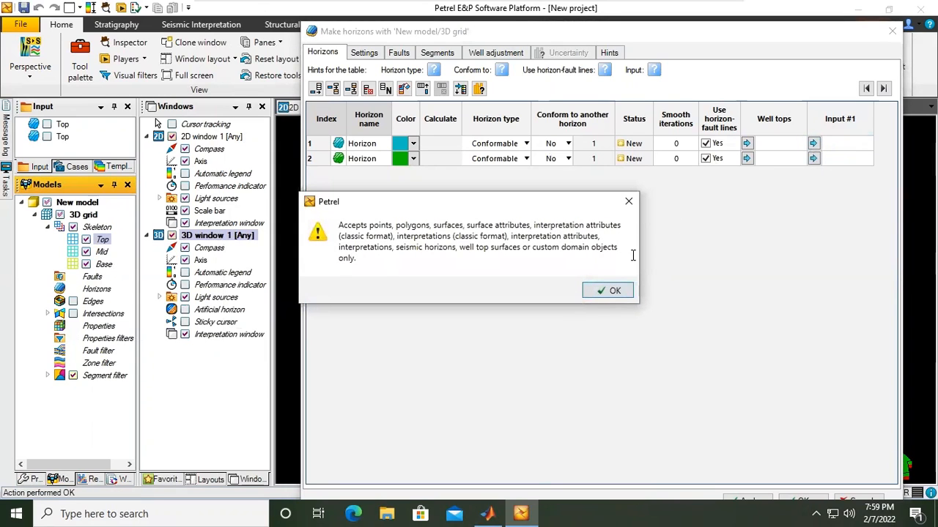
left_click(599, 291)
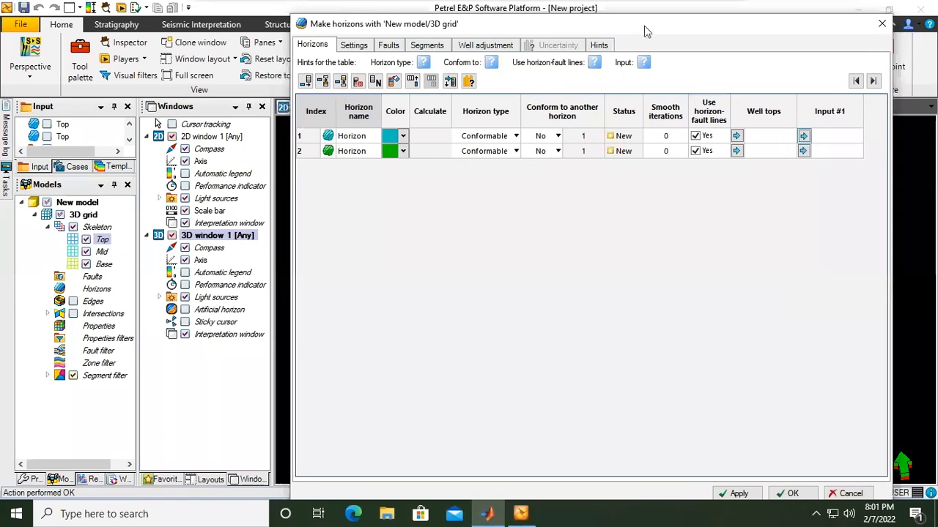
Reposition the Make horizons dialog and enlarge the Input pane to show its full list of converted surfaces.
left_click_drag(643, 25, 701, 30)
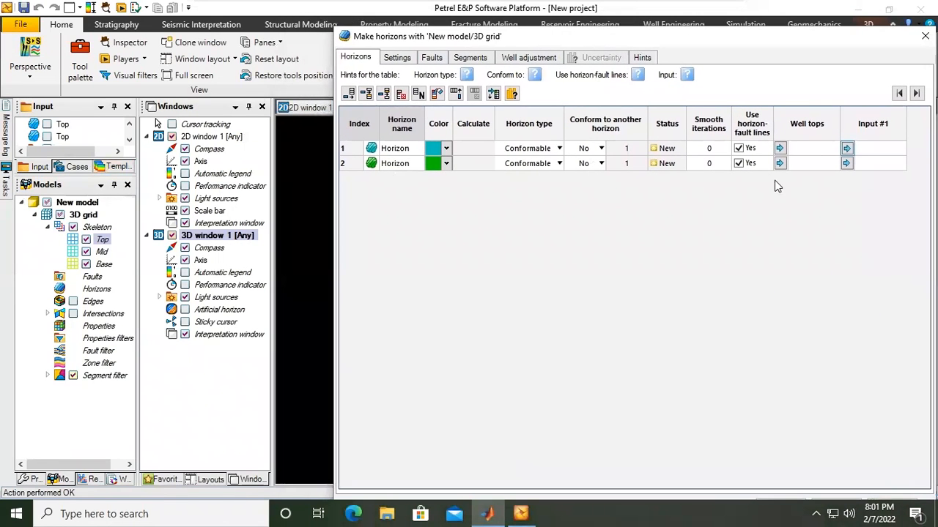
left_click_drag(662, 44, 645, 39)
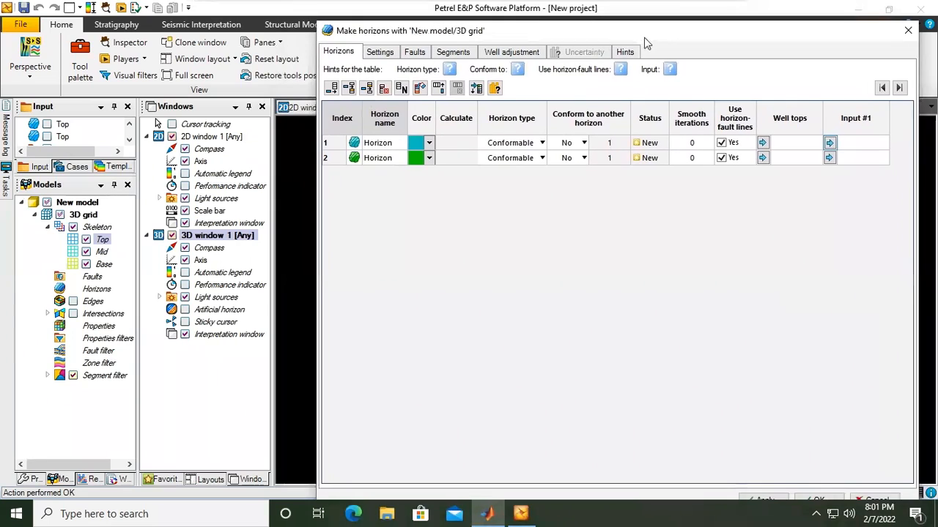
left_click(91, 146)
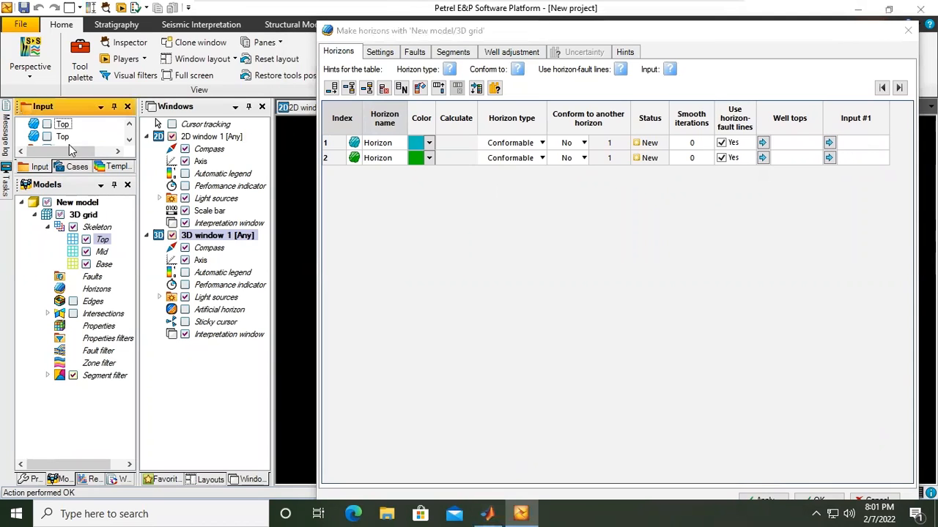
left_click_drag(273, 186, 315, 188)
left_click_drag(139, 172, 191, 173)
left_click(40, 168)
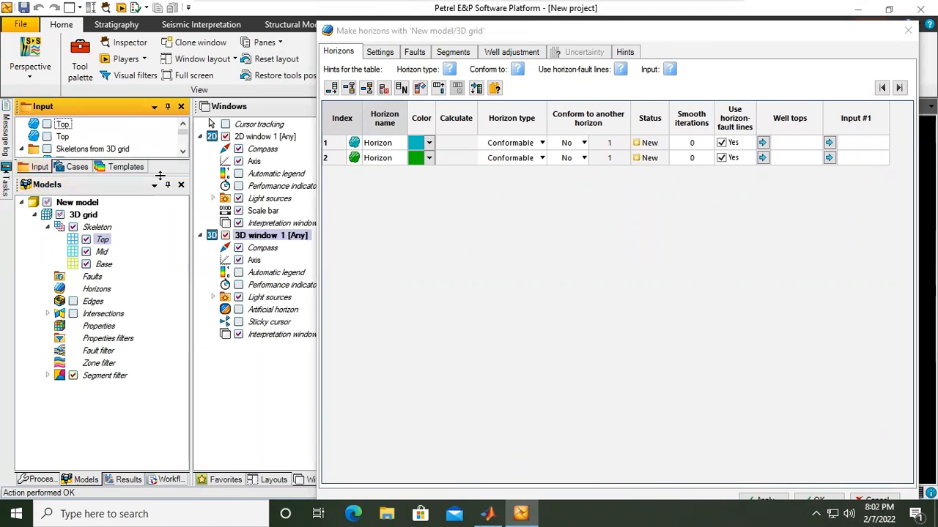
left_click_drag(158, 175, 150, 317)
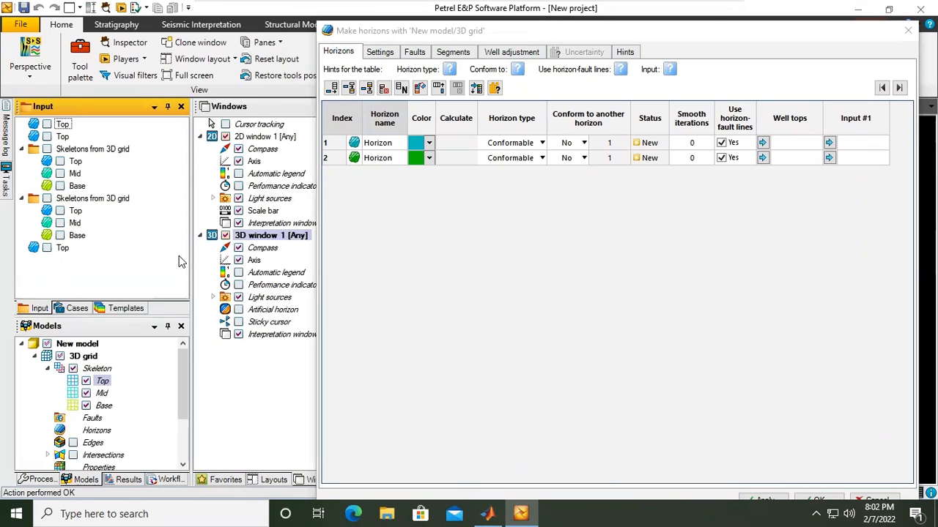
Delete the first two standalone Top surfaces from the Input pane.
right_click(63, 126)
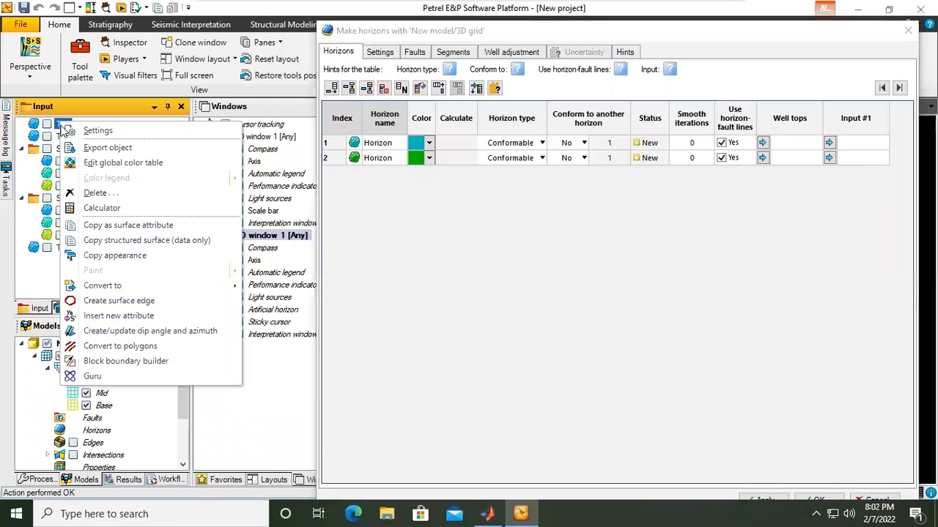
left_click(103, 197)
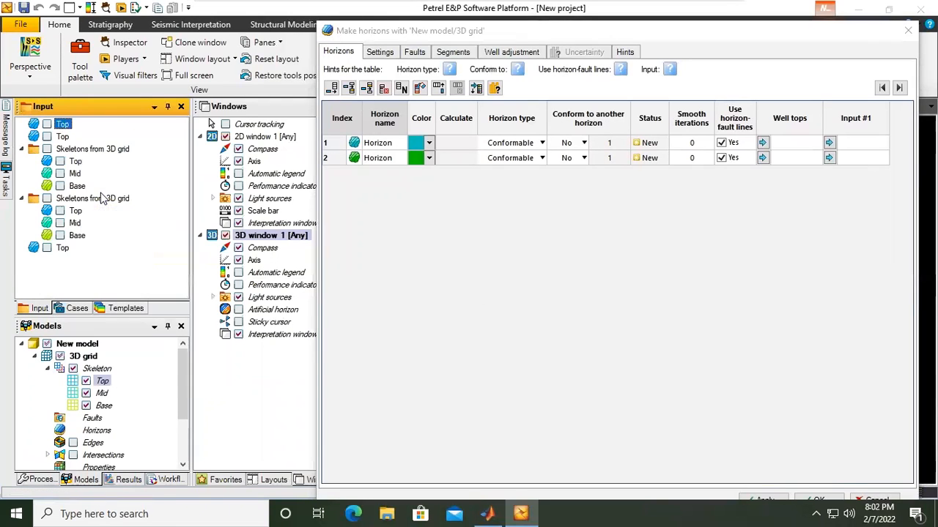
left_click(479, 281)
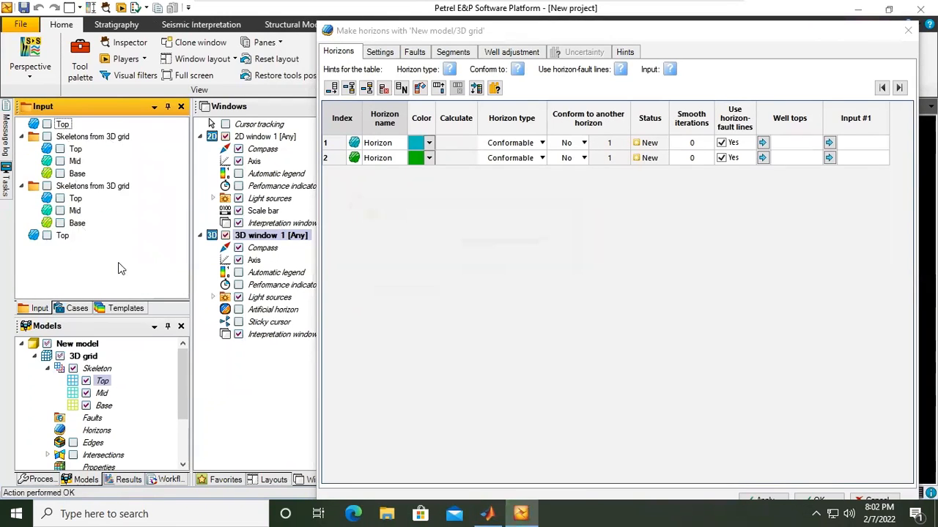
right_click(63, 126)
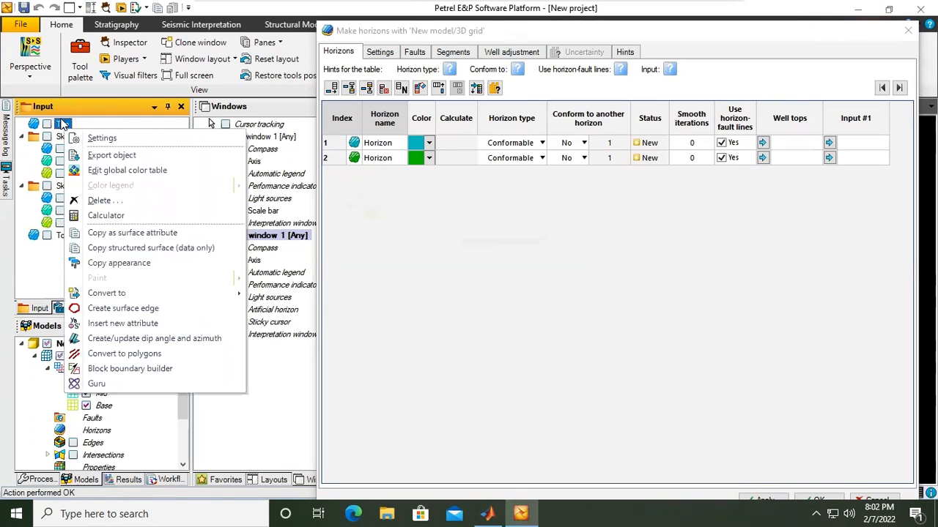
left_click(115, 202)
left_click(467, 283)
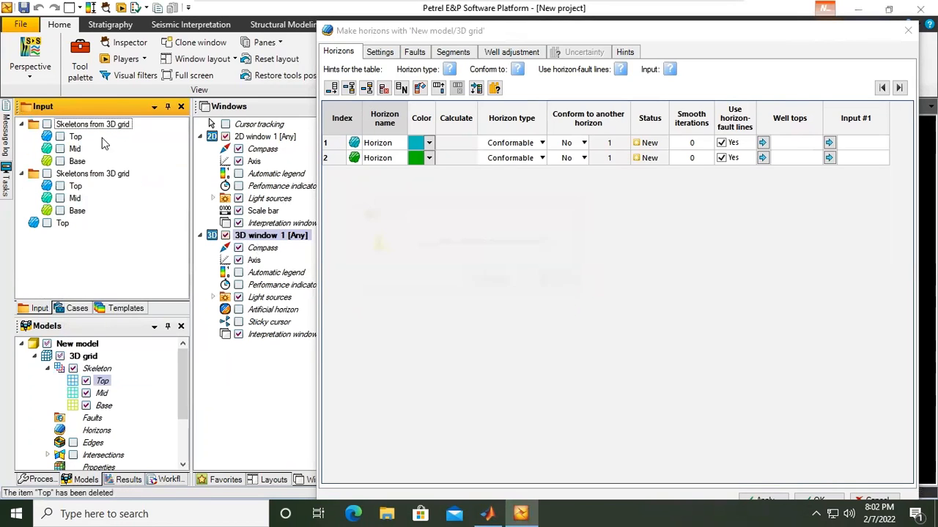
Delete the contents of the first Skeletons from 3D grid folder, then the folder itself.
right_click(95, 125)
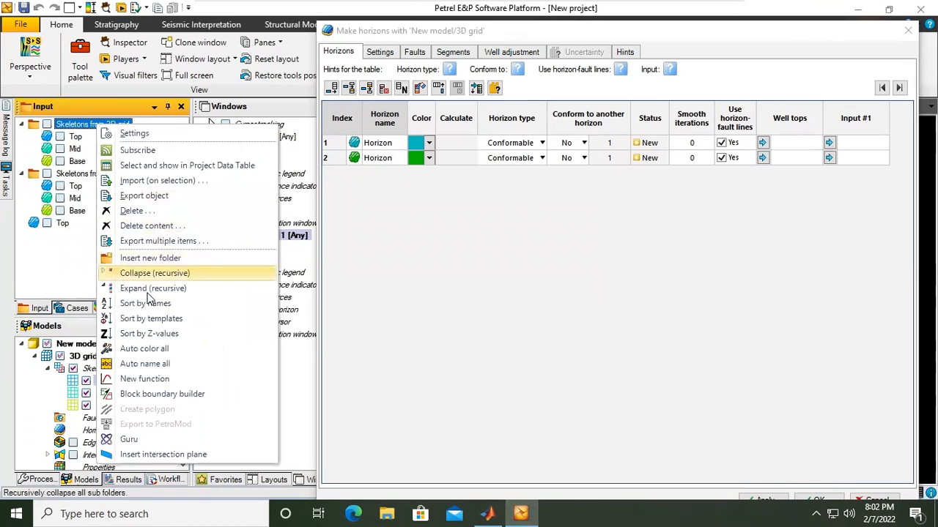
left_click(143, 225)
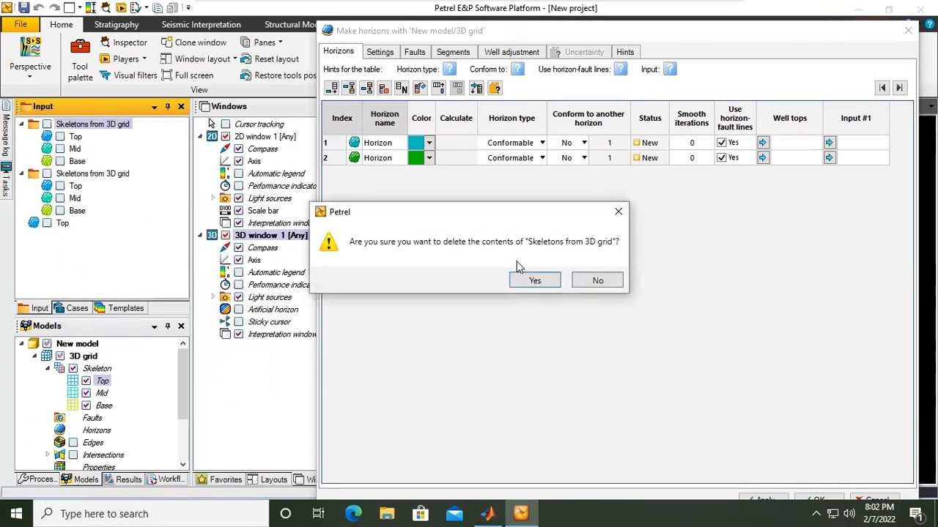
left_click(534, 281)
right_click(108, 125)
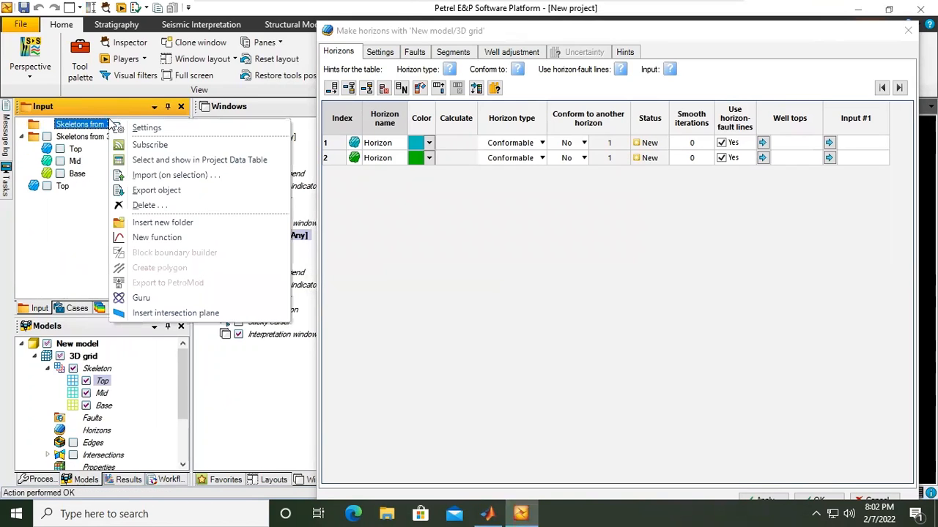
left_click(144, 205)
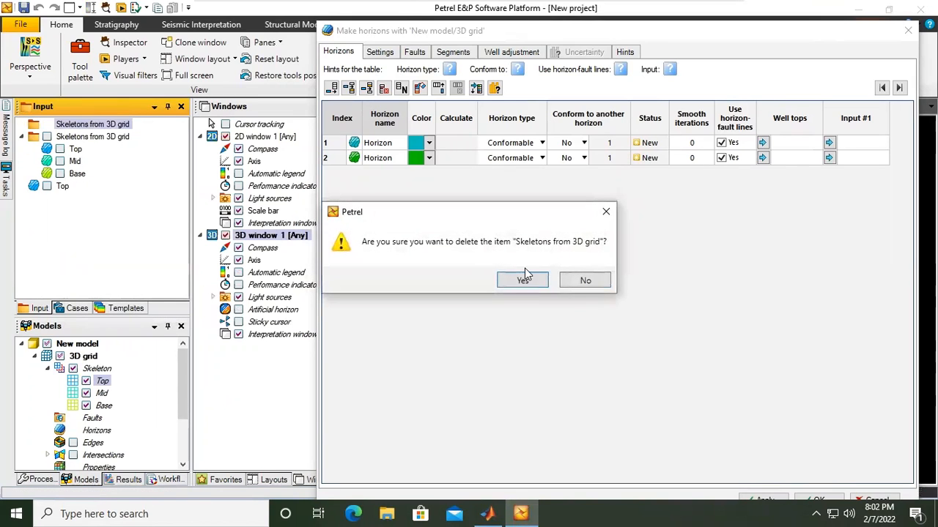
left_click(502, 275)
Delete the remaining Skeletons from 3D grid folder and the last standalone Top surface to empty the Input pane.
right_click(89, 125)
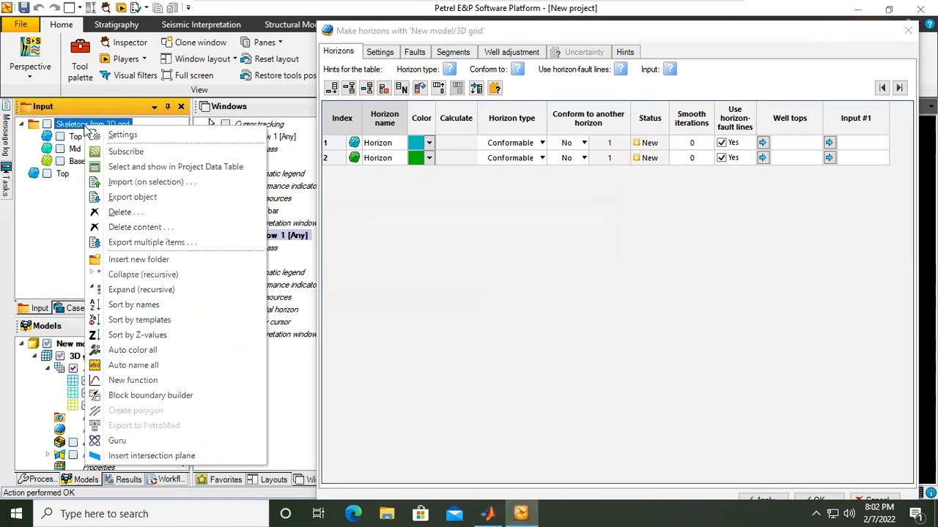
left_click(143, 212)
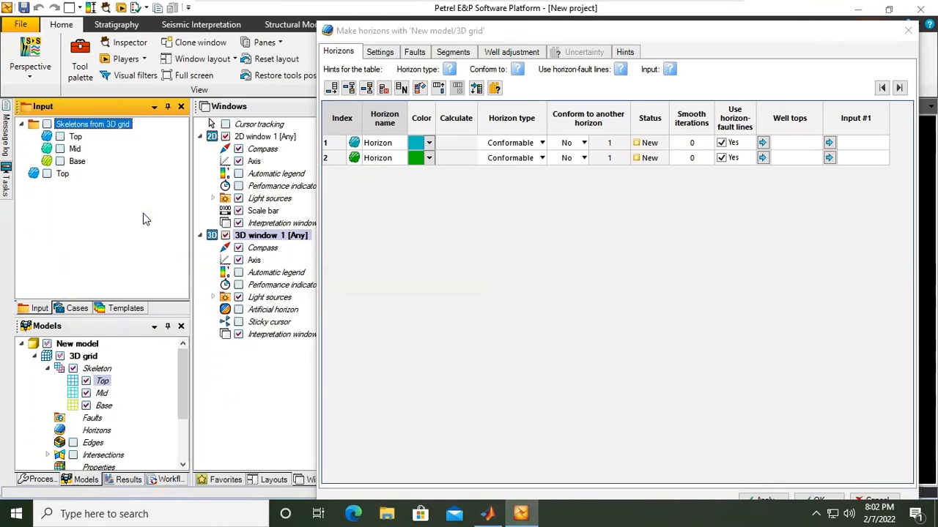
left_click(521, 282)
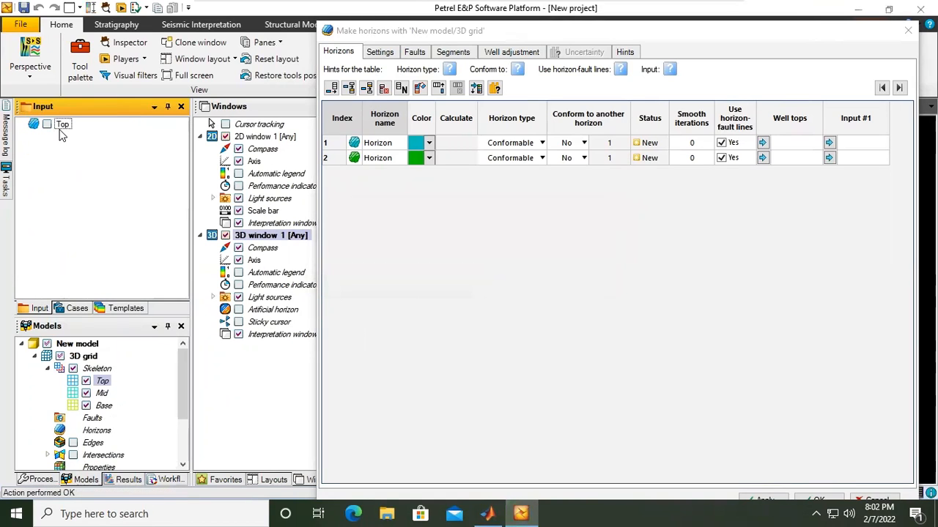
right_click(63, 129)
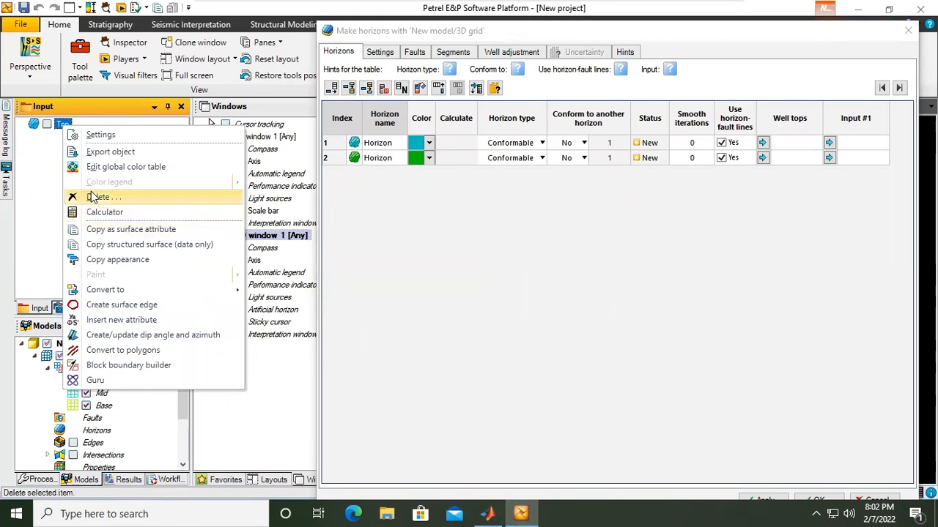
left_click(91, 191)
left_click(490, 281)
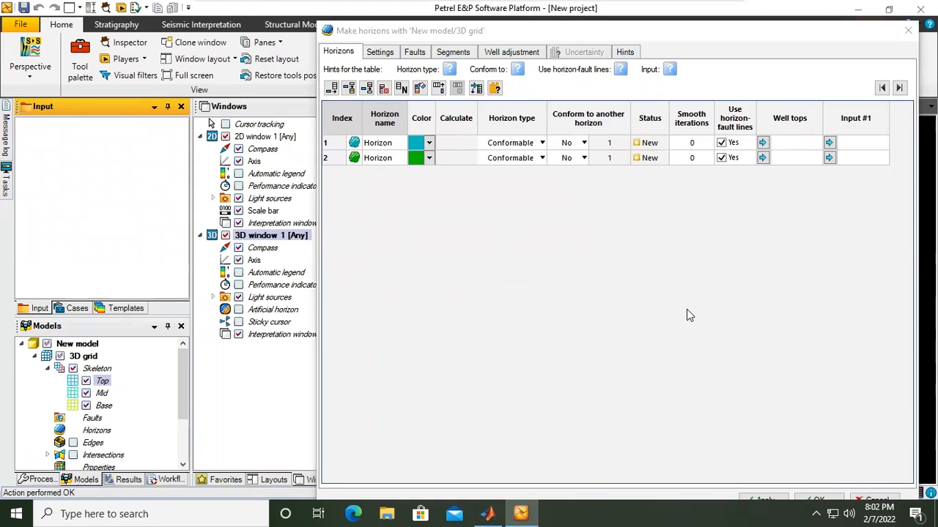
Name the two horizons Top and Base in the Make horizons table.
left_click_drag(597, 30, 615, 36)
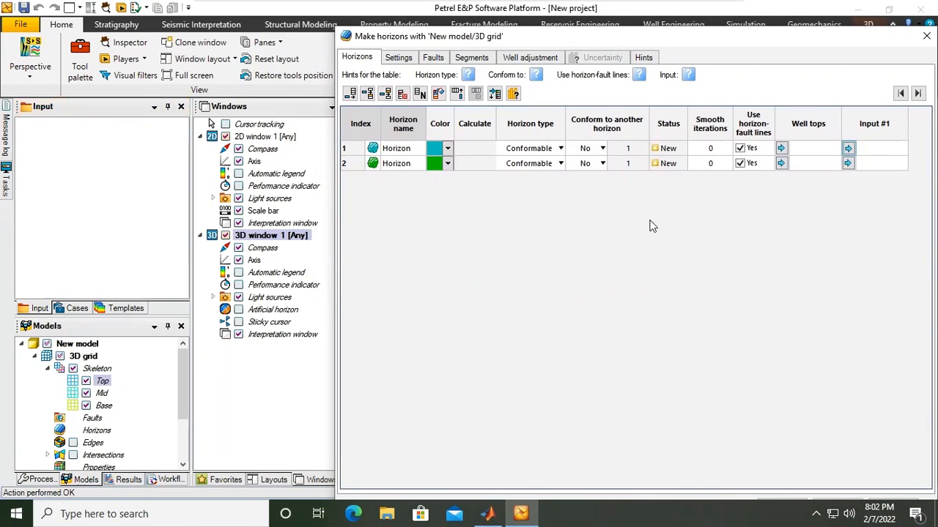
double_click(401, 150)
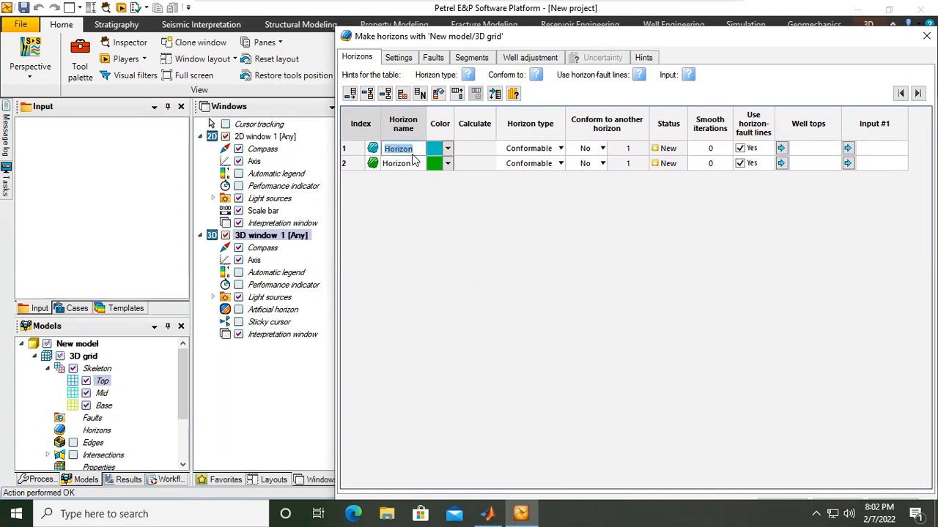
type("Top")
double_click(412, 164)
type("Base")
key("Up")
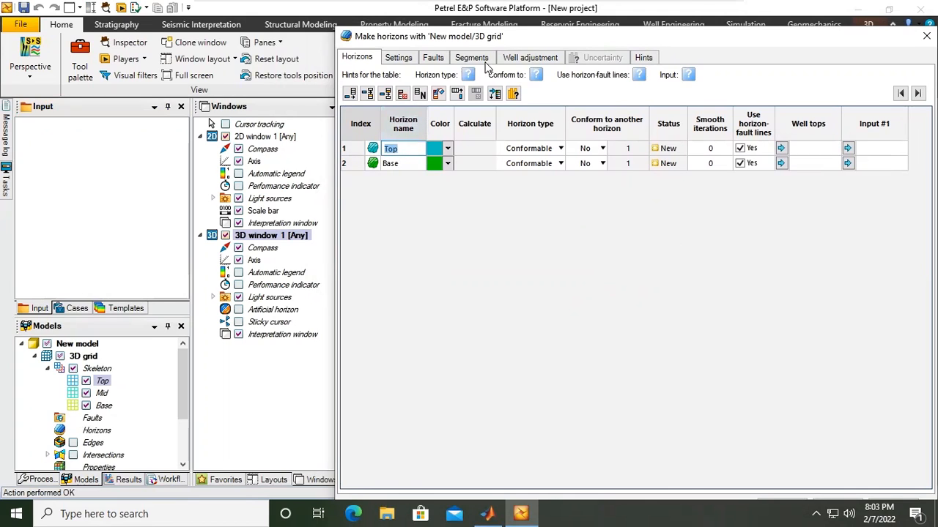
Convert the 3D grid's whole Skeleton to surfaces and move the Make horizons dialog clear of the Input pane.
left_click(102, 371)
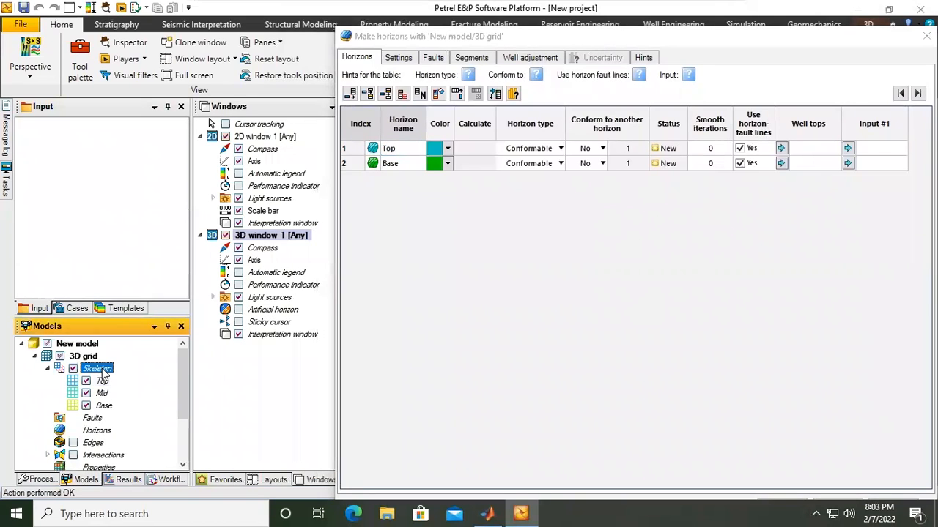
right_click(103, 373)
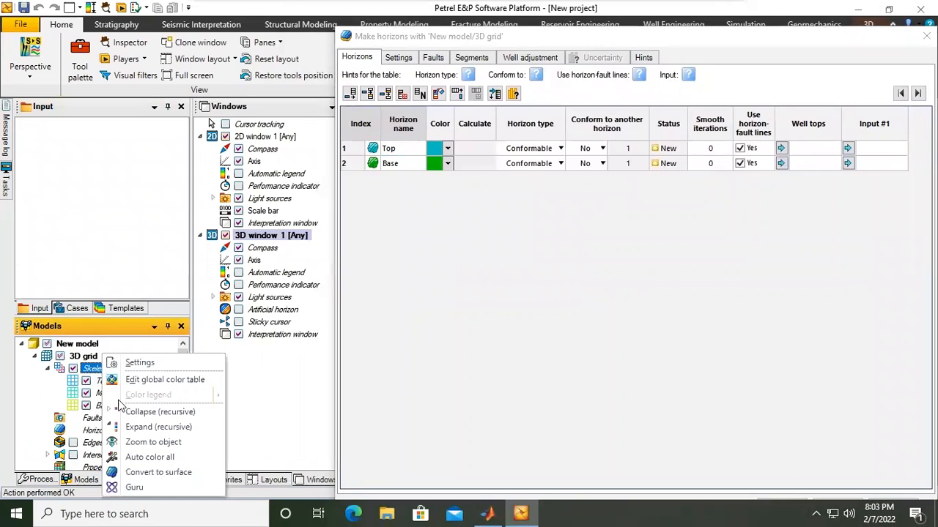
left_click(156, 471)
left_click_drag(696, 39, 620, 33)
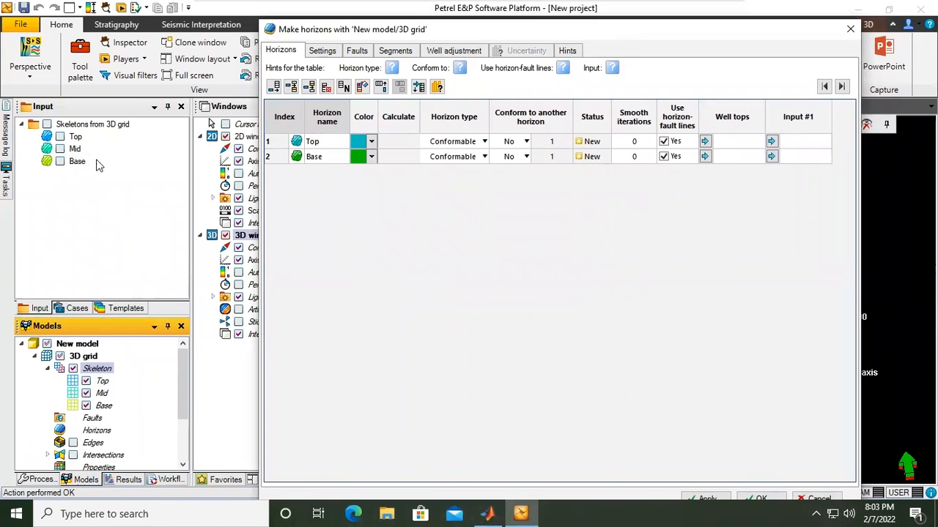
Show the Top surface from the Skeletons folder and assign it as Input #1 of the Top horizon.
left_click(772, 143)
left_click(631, 203)
left_click(790, 139)
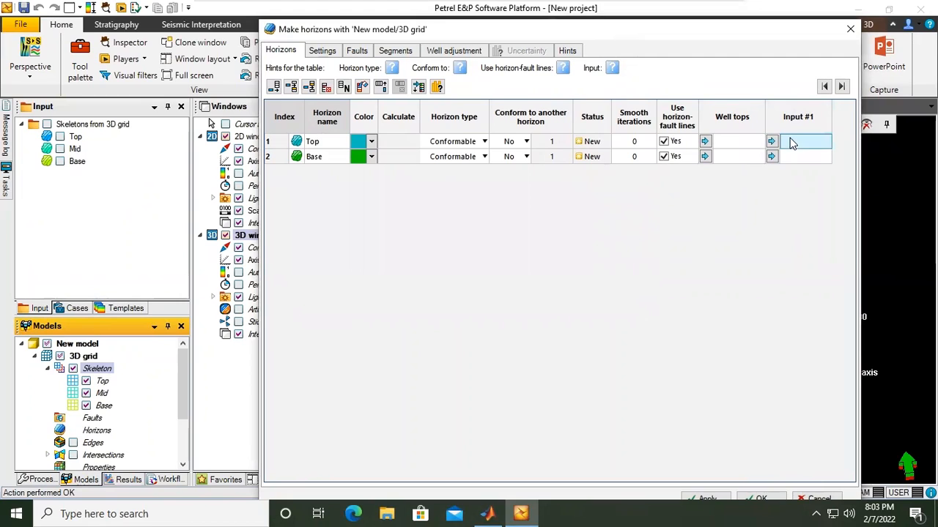
left_click(60, 137)
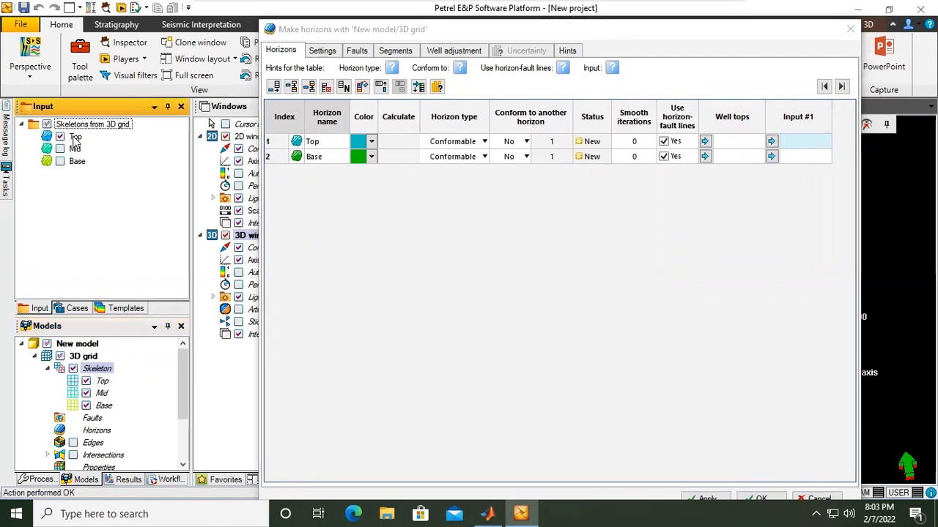
left_click(78, 139)
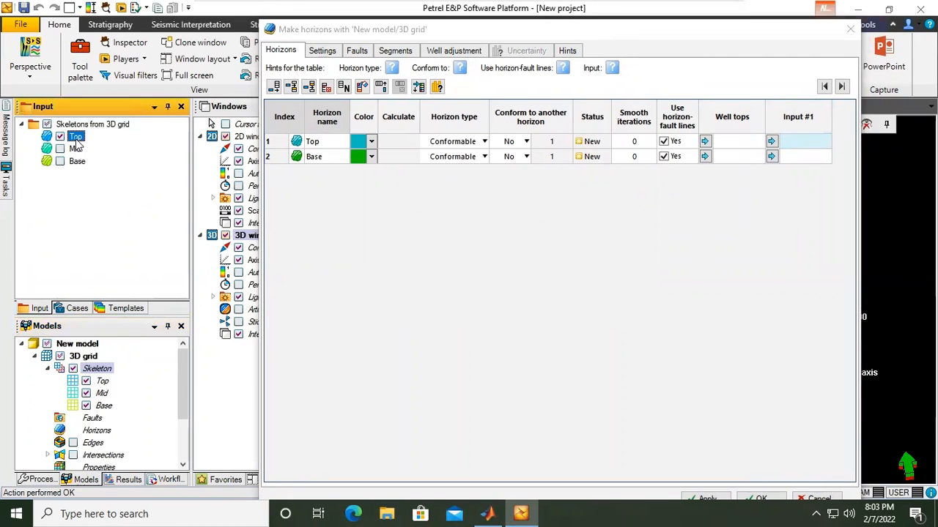
left_click(773, 142)
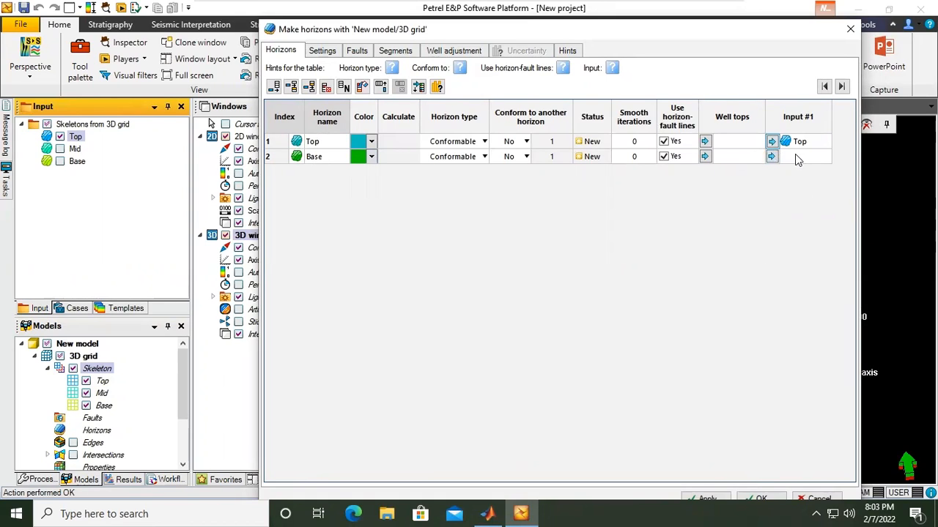
Show the Base surface from the Skeletons folder and assign it as Input #1 of the Base horizon.
left_click(73, 163)
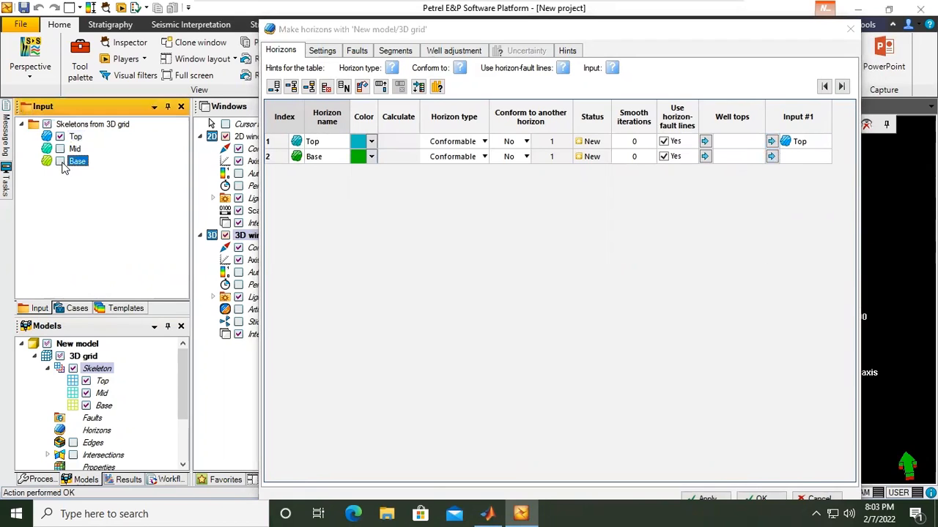
left_click(60, 161)
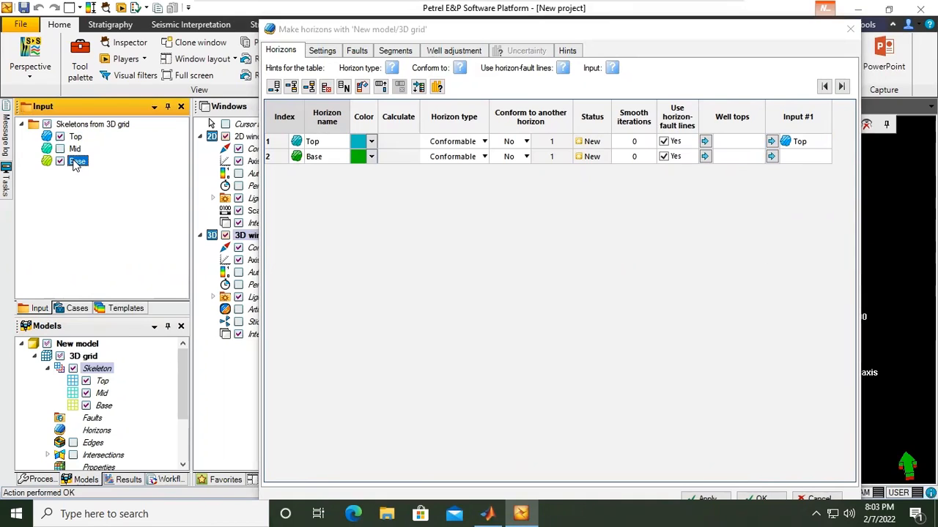
right_click(76, 163)
left_click(99, 152)
left_click(771, 157)
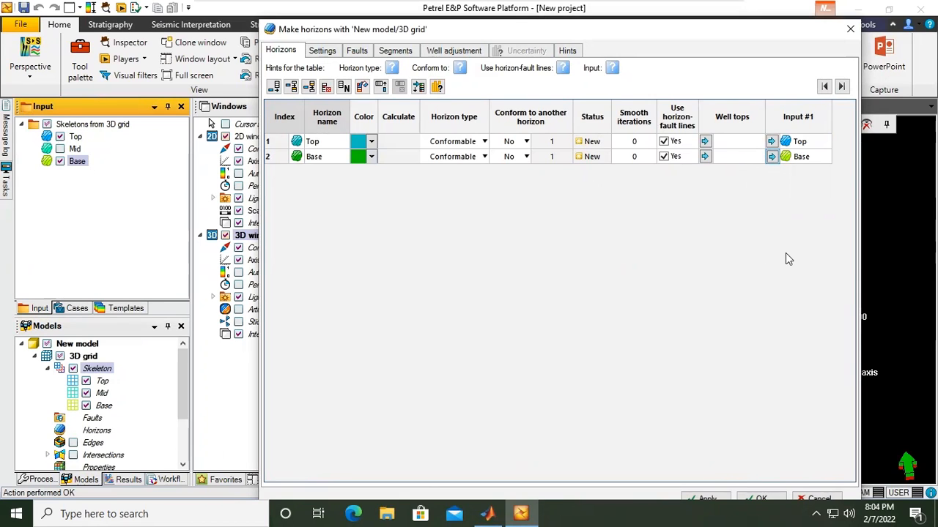
Run Make horizons to build the Top and Base horizons in the 3D grid, and close the dialog.
left_click_drag(676, 38, 661, 27)
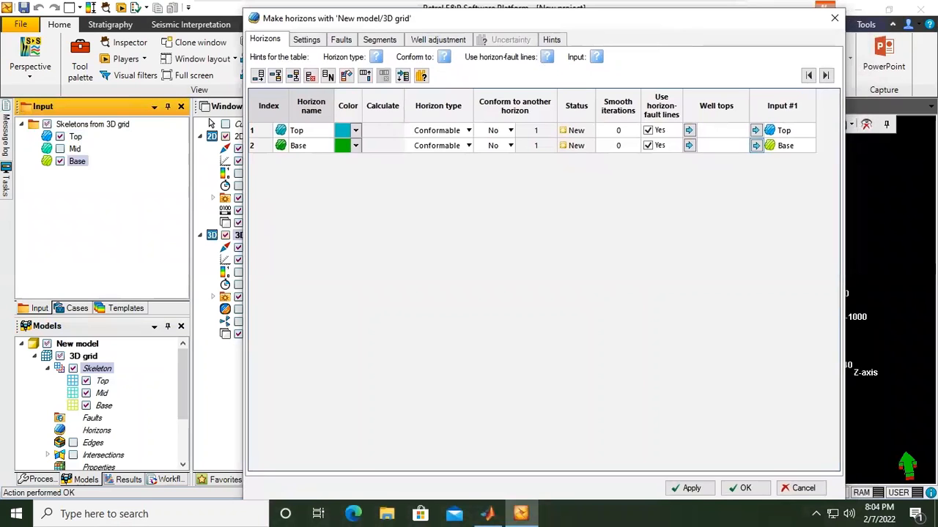
left_click(708, 489)
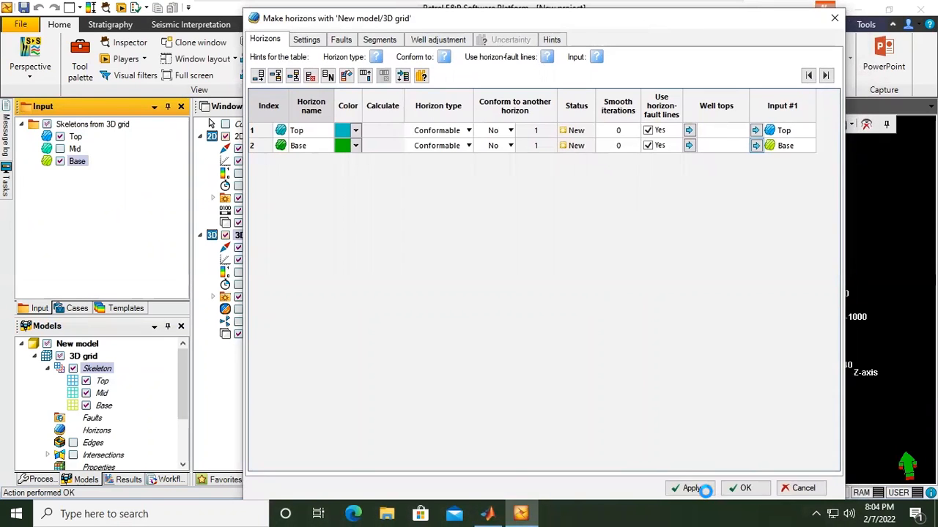
left_click(742, 488)
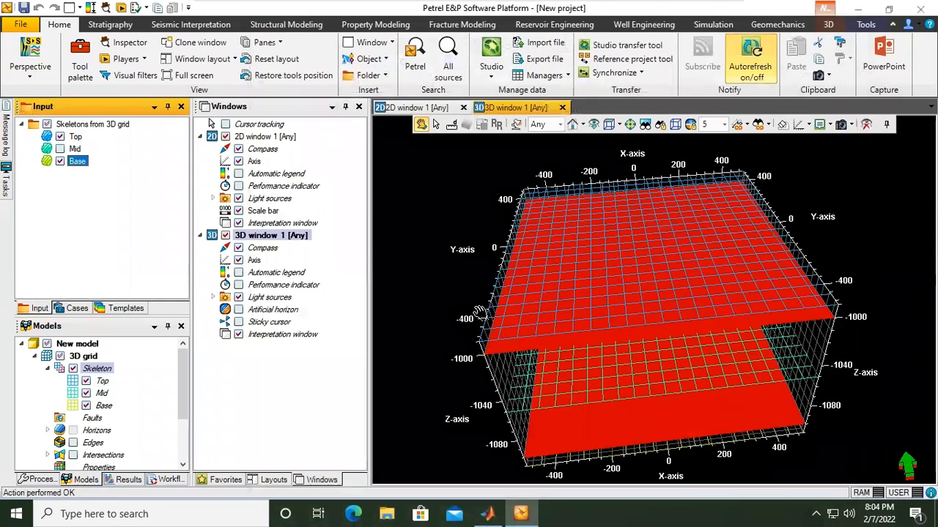
Enlarge the Models pane, expand the 3D grid's Horizons folder and display its Top and Base horizons in the 3D window.
left_click_drag(464, 352, 470, 331)
left_click_drag(694, 383, 694, 244)
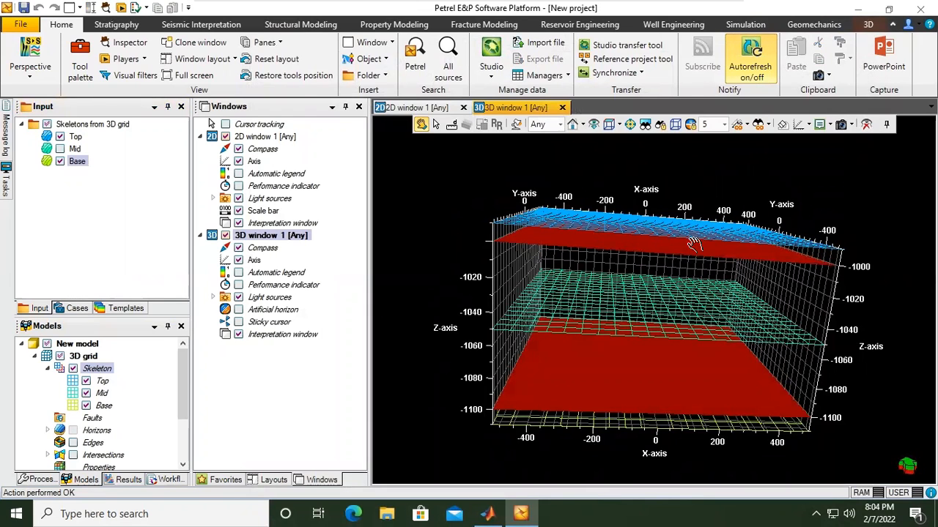
left_click_drag(694, 245, 777, 412)
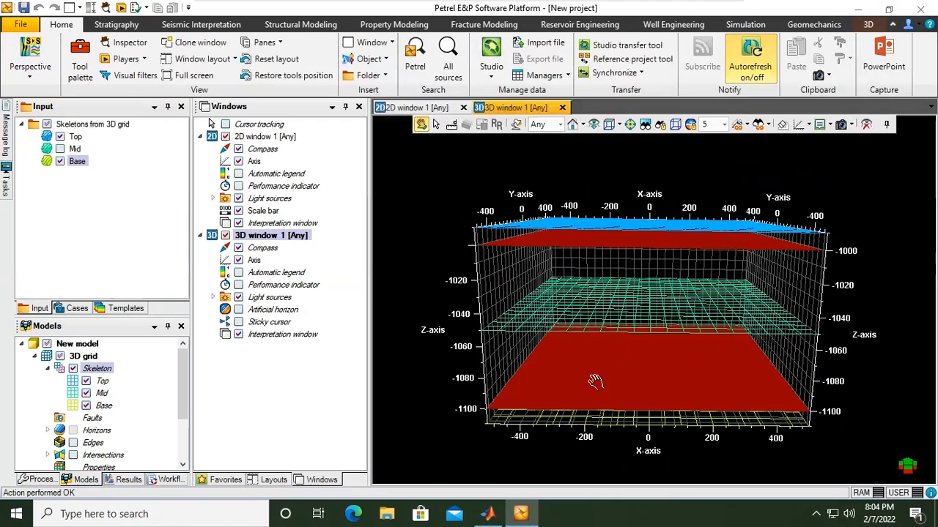
left_click_drag(597, 364, 578, 316)
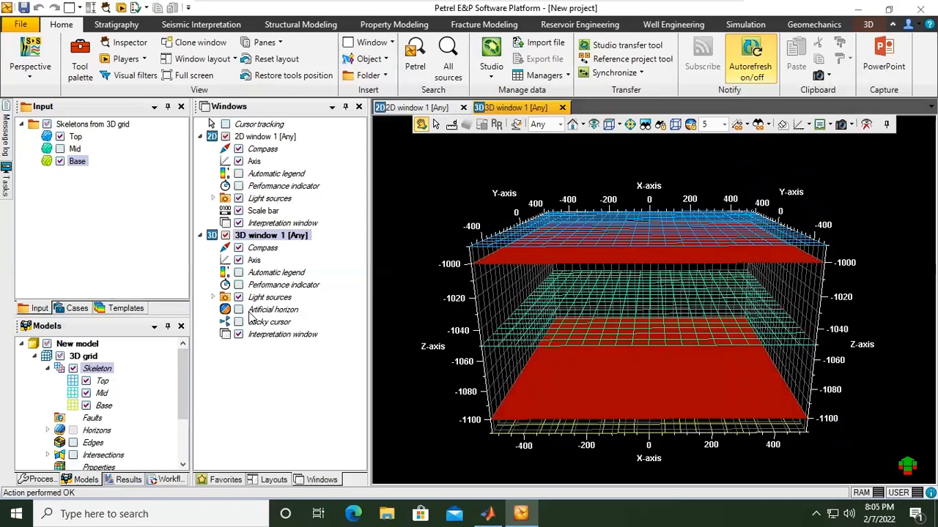
left_click_drag(181, 376, 182, 363)
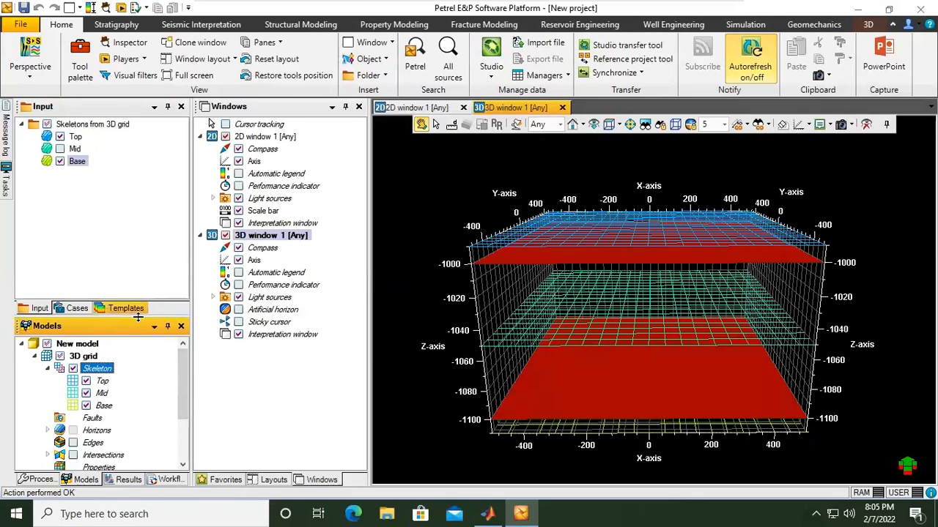
left_click_drag(140, 299, 144, 200)
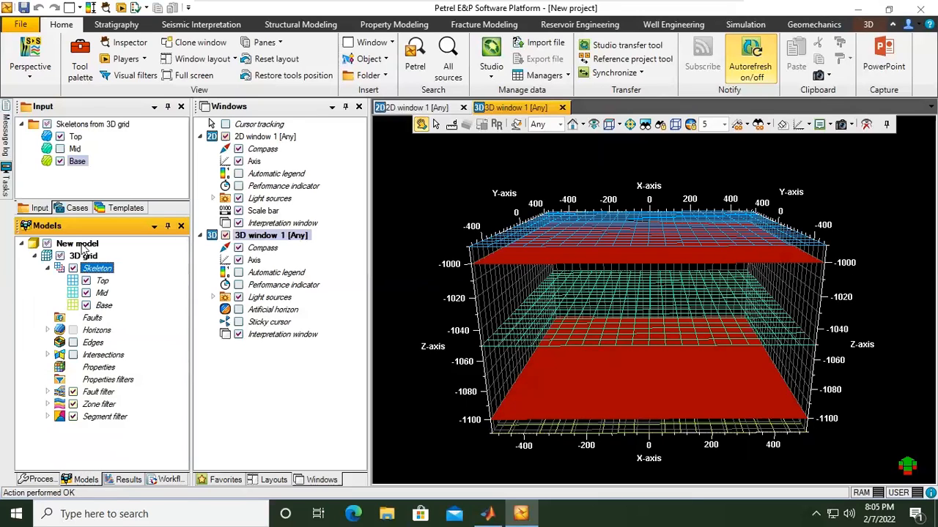
left_click(48, 330)
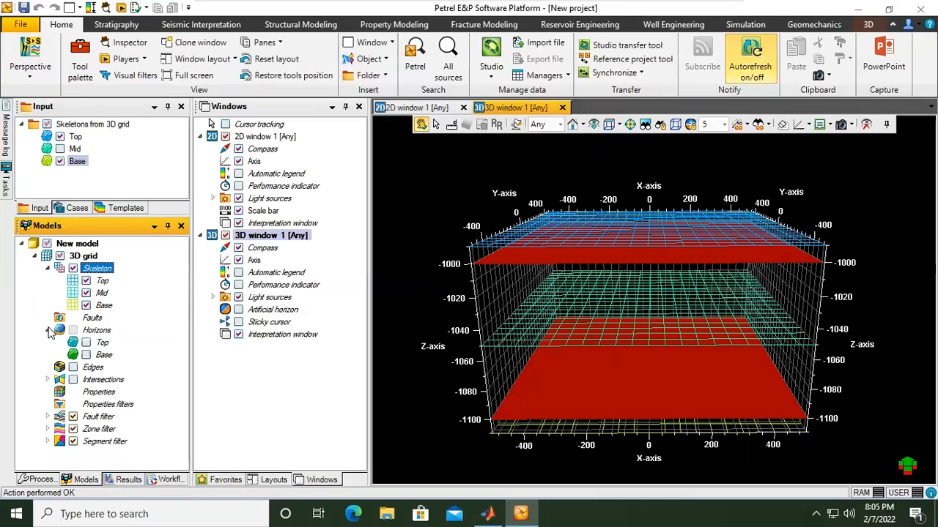
left_click(86, 355)
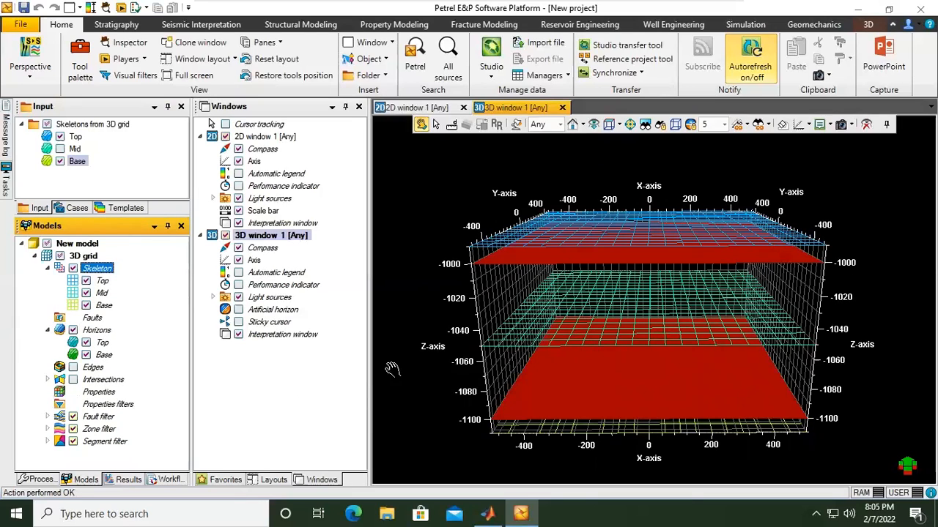
Open the Layering process from Corner point gridding and widen its dialog so all zone columns fit.
left_click(38, 479)
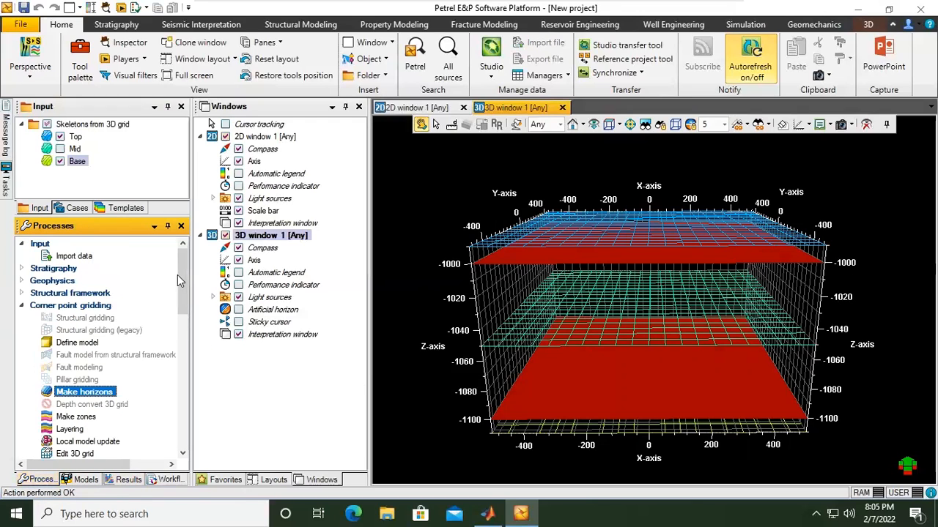
left_click(23, 306)
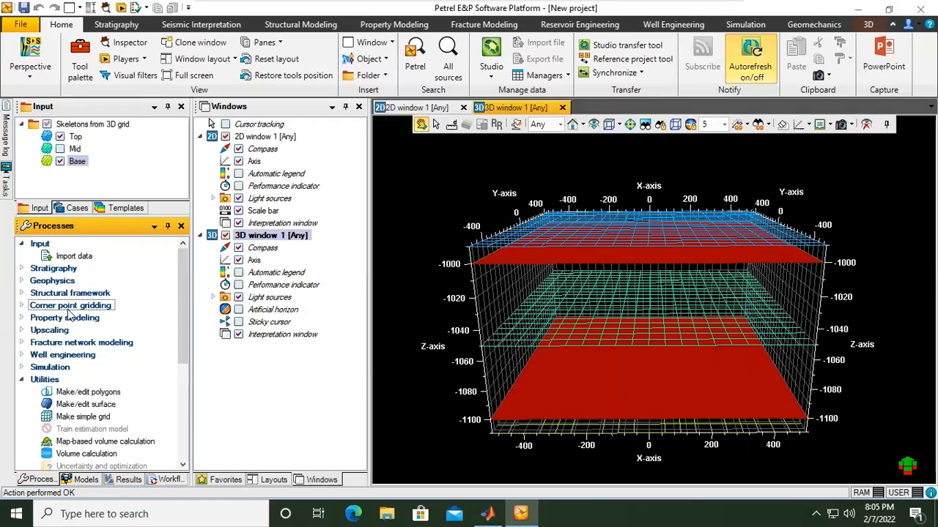
left_click(21, 379)
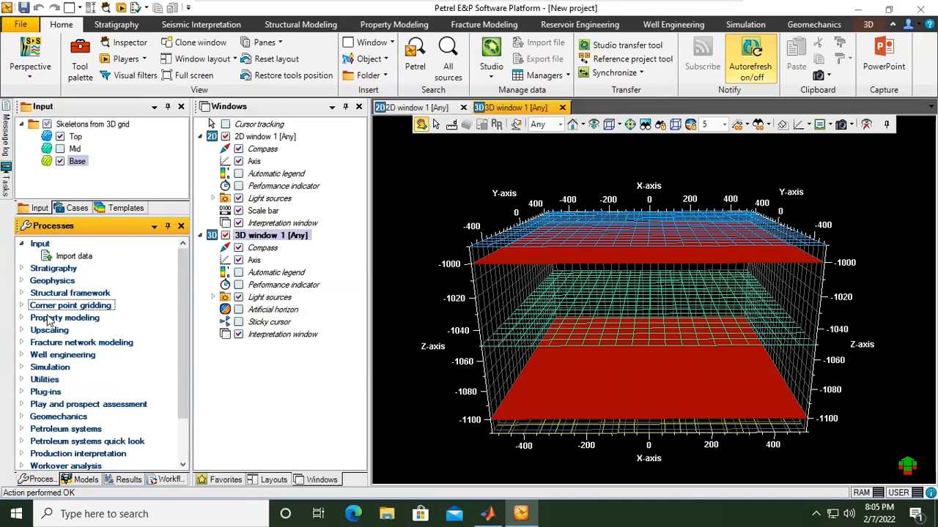
left_click(21, 306)
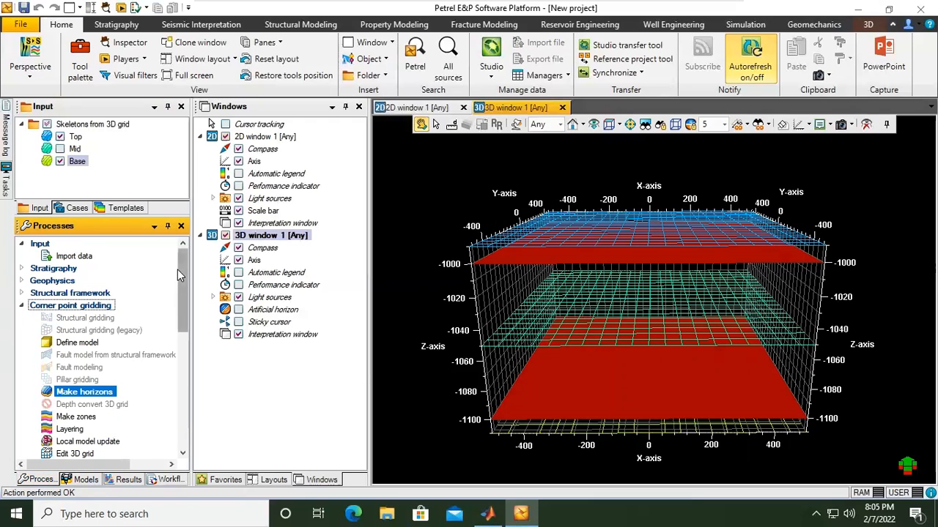
left_click_drag(181, 284, 183, 315)
left_click(64, 357)
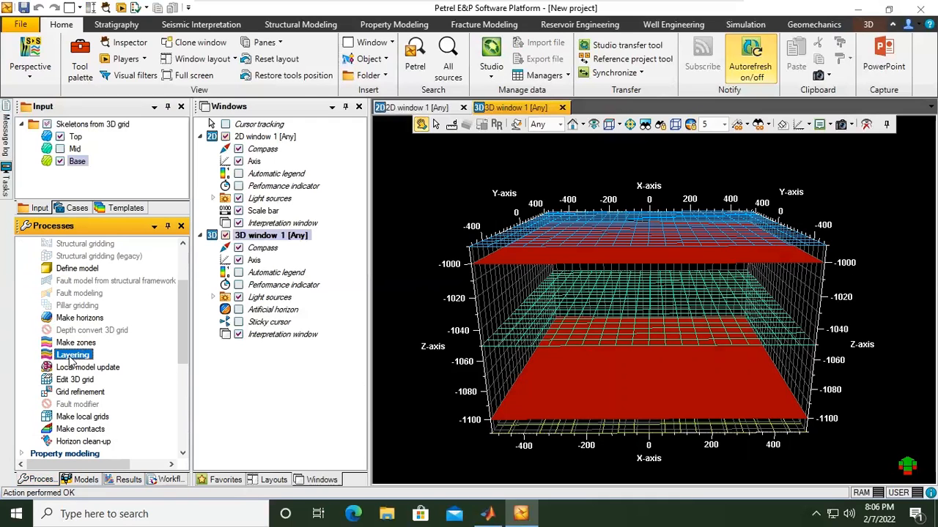
double_click(71, 355)
left_click_drag(290, 64, 539, 150)
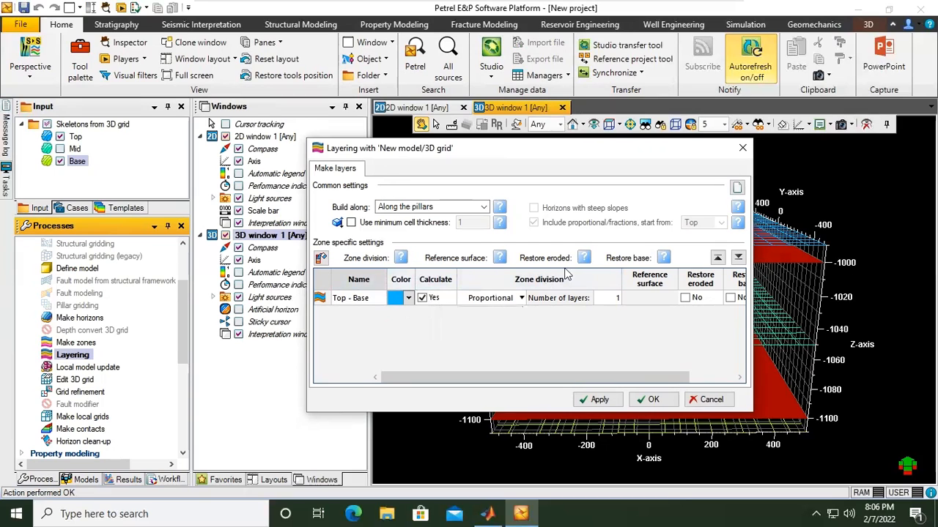
left_click_drag(746, 247, 894, 237)
left_click_drag(567, 151, 437, 165)
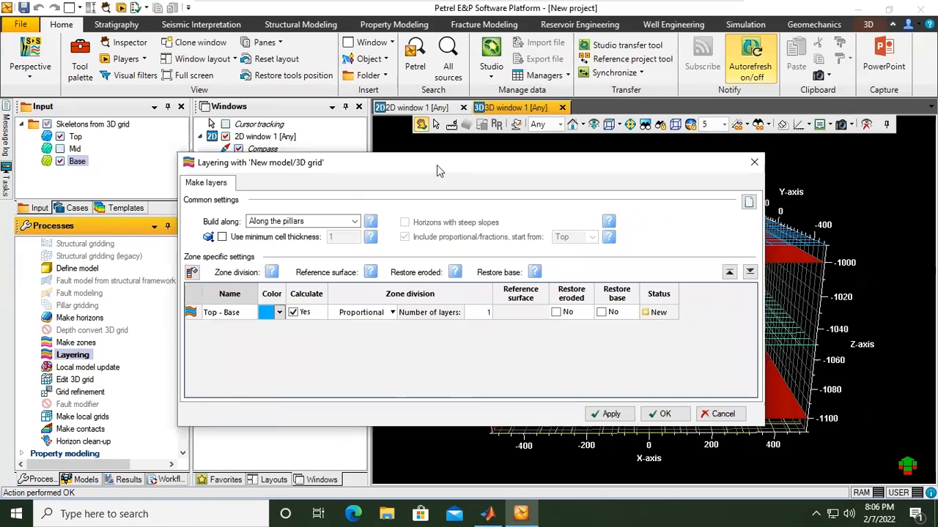
Divide the Top - Base zone with Proportional division into 10 layers, and run the layering.
left_click(392, 313)
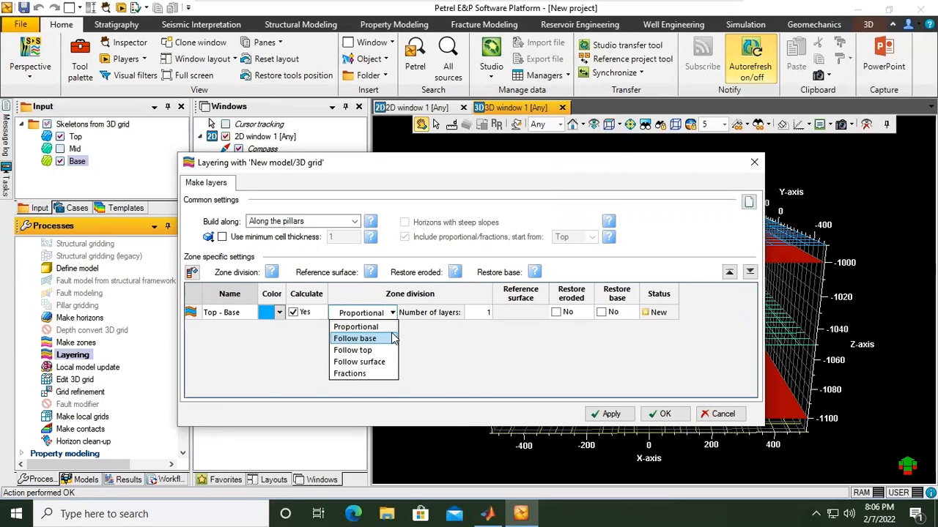
left_click(387, 326)
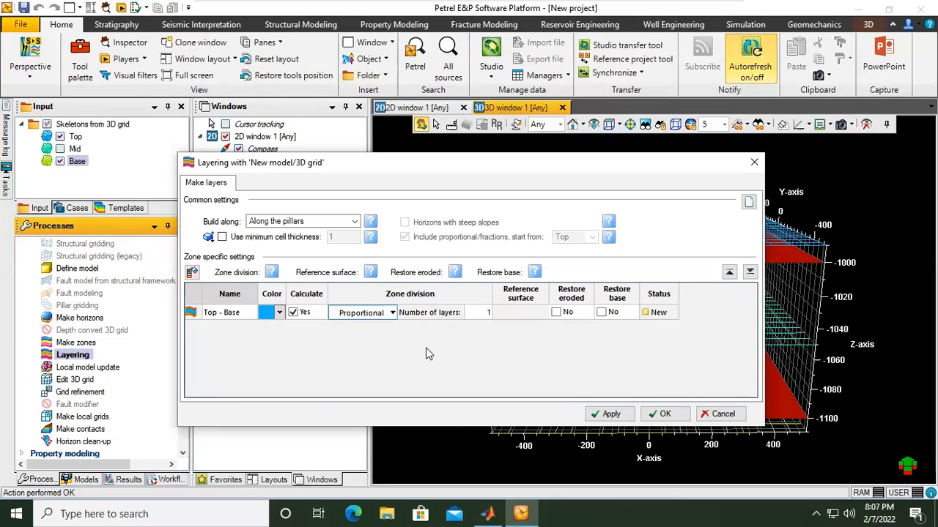
left_click(488, 312)
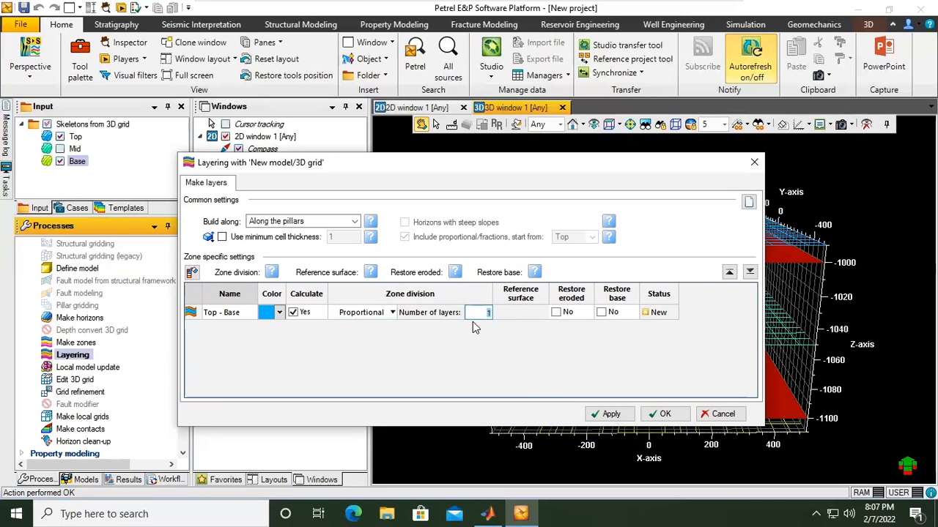
type("10")
left_click(423, 315)
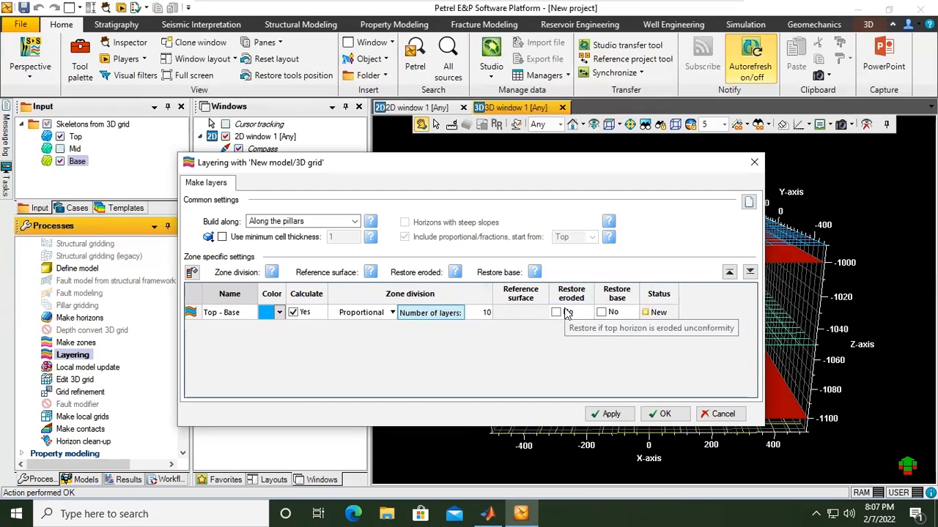
left_click(599, 414)
left_click(659, 415)
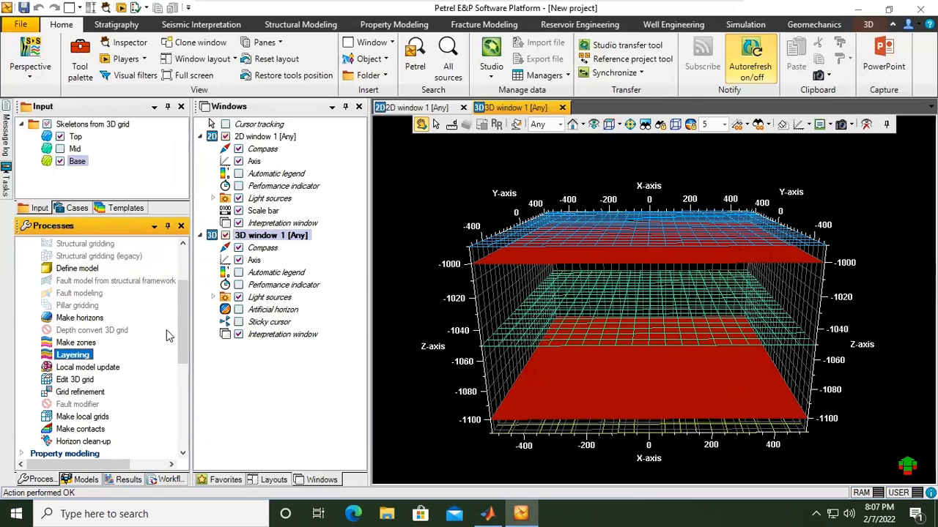
Collapse Corner point gridding, open the Geometrical modeling process under Property modeling, and move its dialog clear of the process list.
left_click_drag(181, 305, 188, 273)
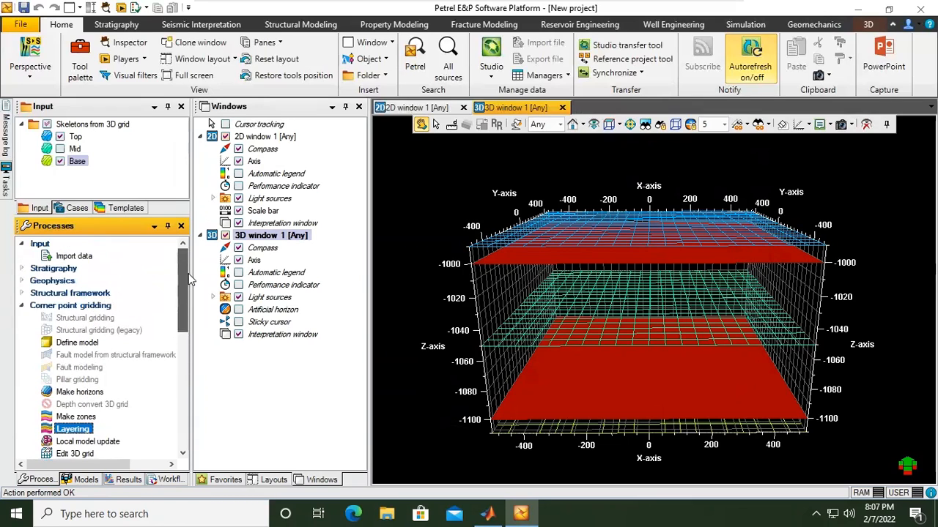
left_click(22, 306)
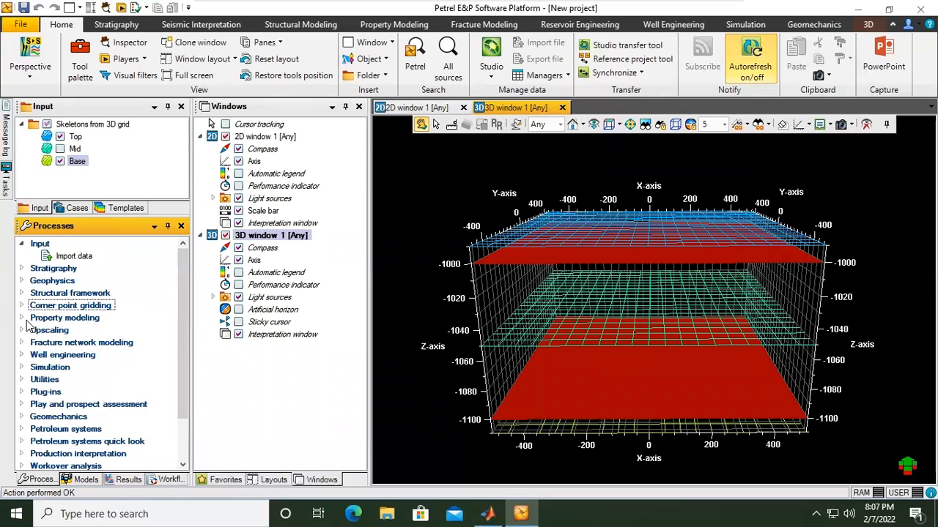
left_click(22, 319)
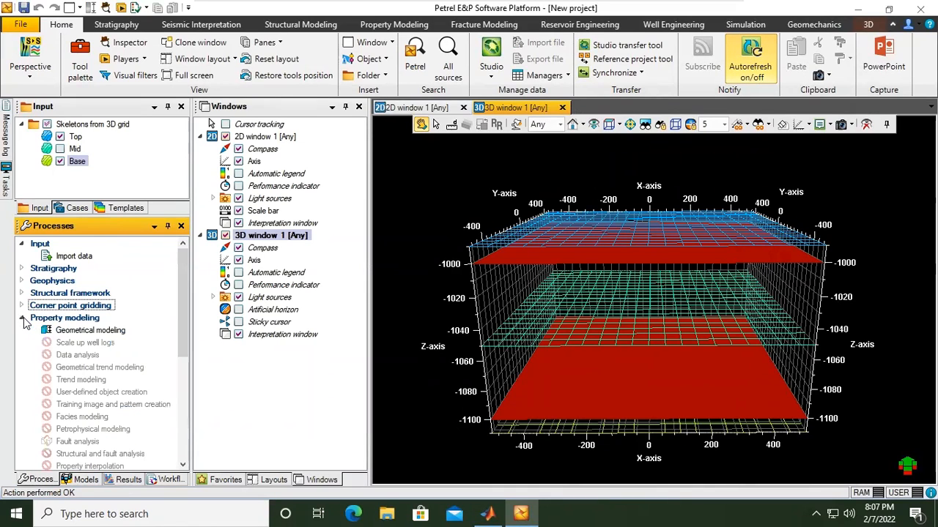
left_click(71, 332)
double_click(70, 332)
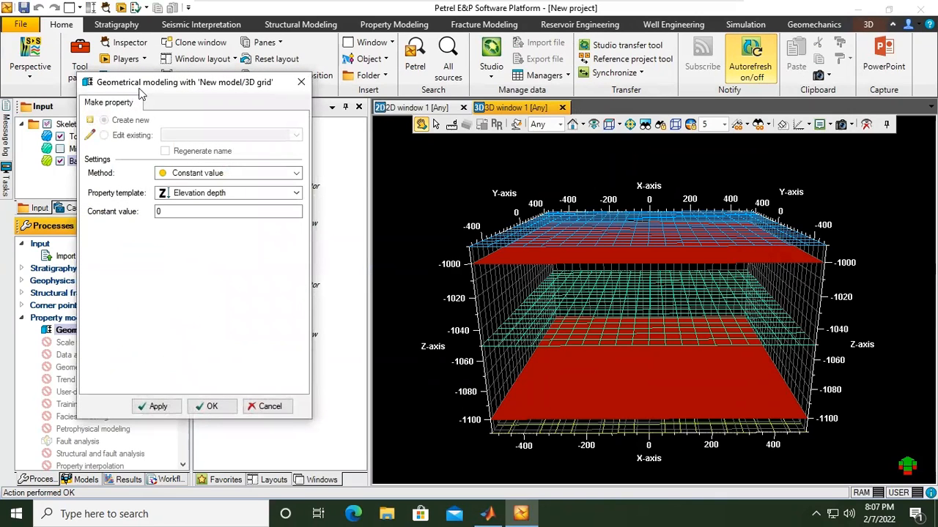
left_click_drag(149, 84, 338, 120)
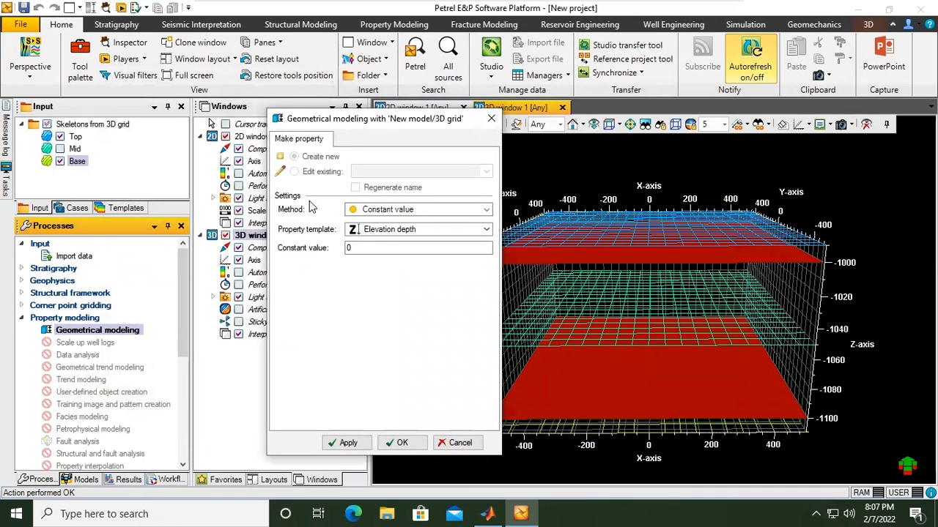
Create a geometrical property with the Absolute or relative depth method, using Absolute depth, Real coordinates and Negative depth.
left_click(486, 210)
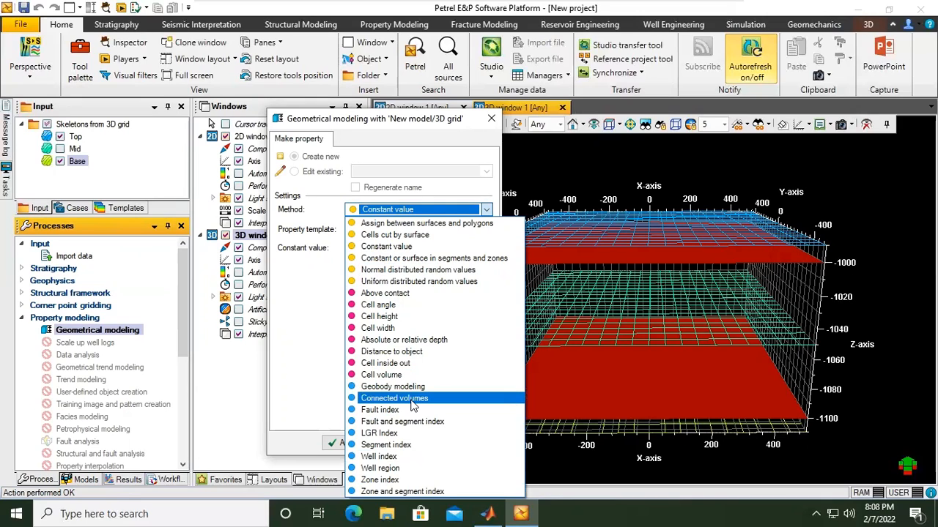
left_click(429, 347)
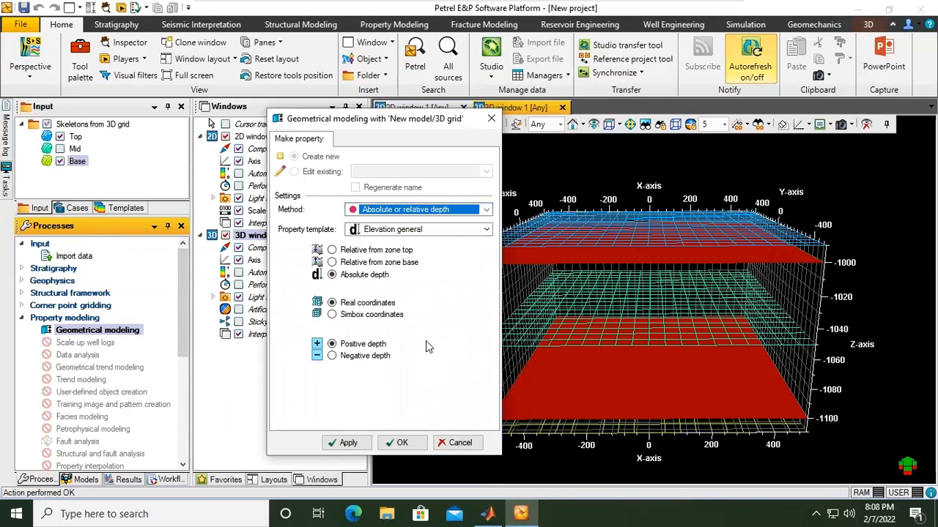
left_click(354, 357)
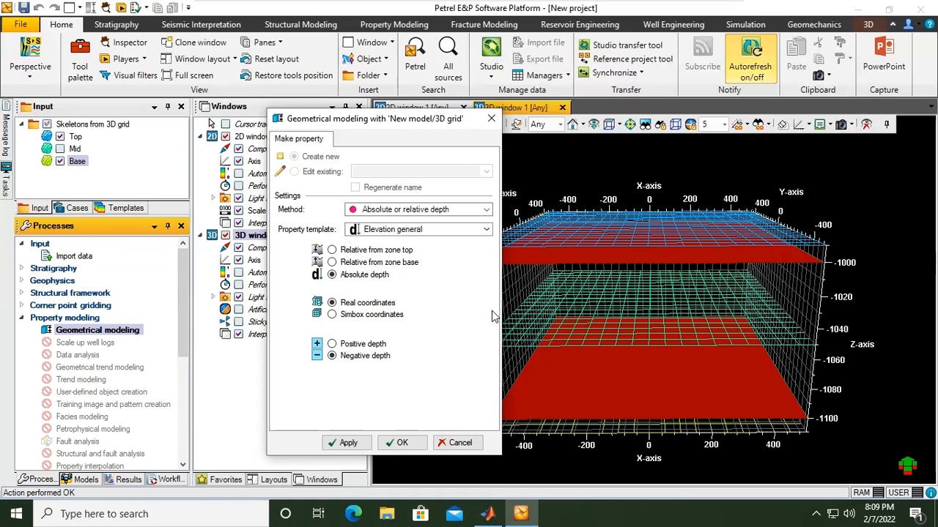
left_click(361, 445)
left_click(397, 444)
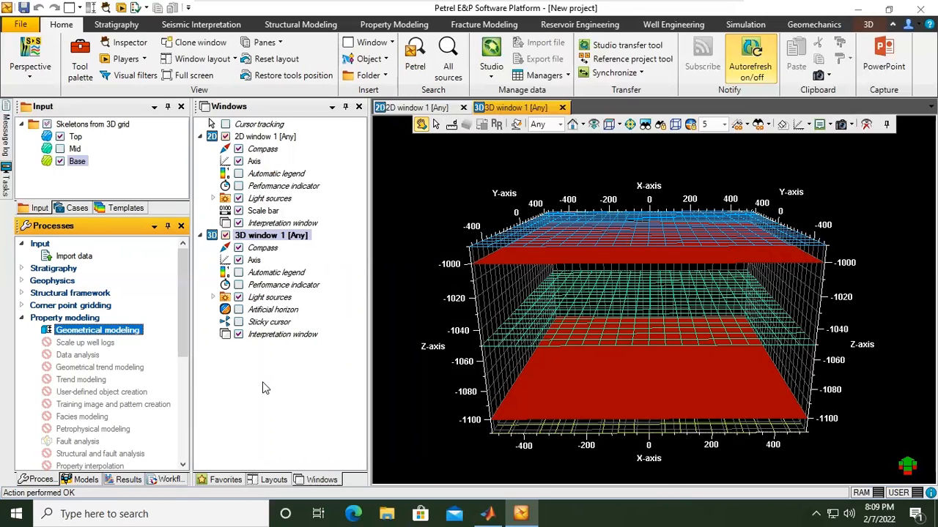
Display the grid's Elevation general property in the 3D window and view the model from its sides.
left_click(86, 480)
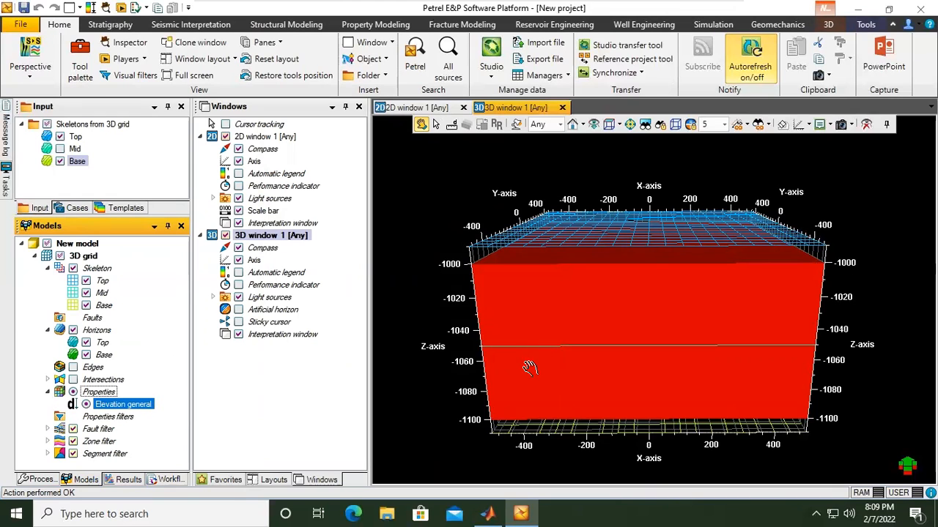
left_click_drag(527, 328, 797, 325)
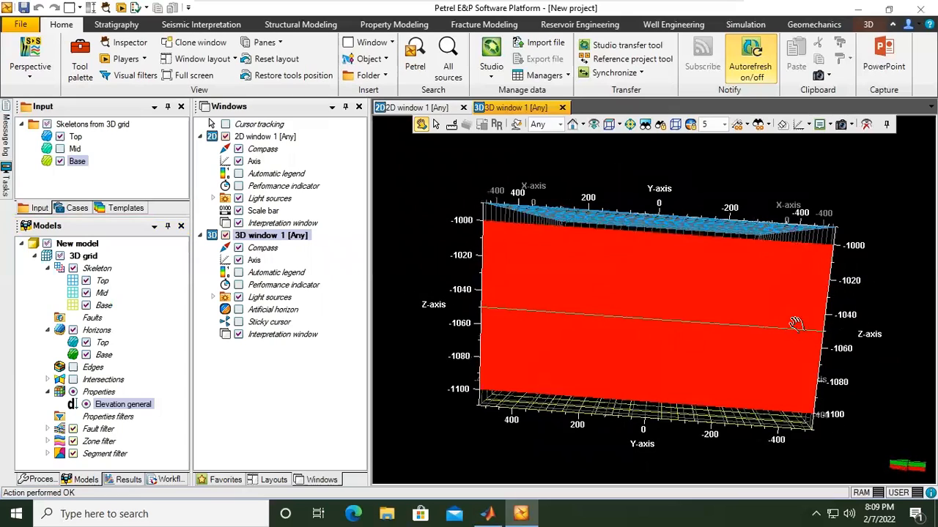
left_click_drag(746, 345, 761, 273)
left_click_drag(456, 286, 724, 320)
Turn on the cell grid lines for the Elevation general property in the 3D window.
right_click(868, 268)
left_click(736, 284)
right_click(735, 284)
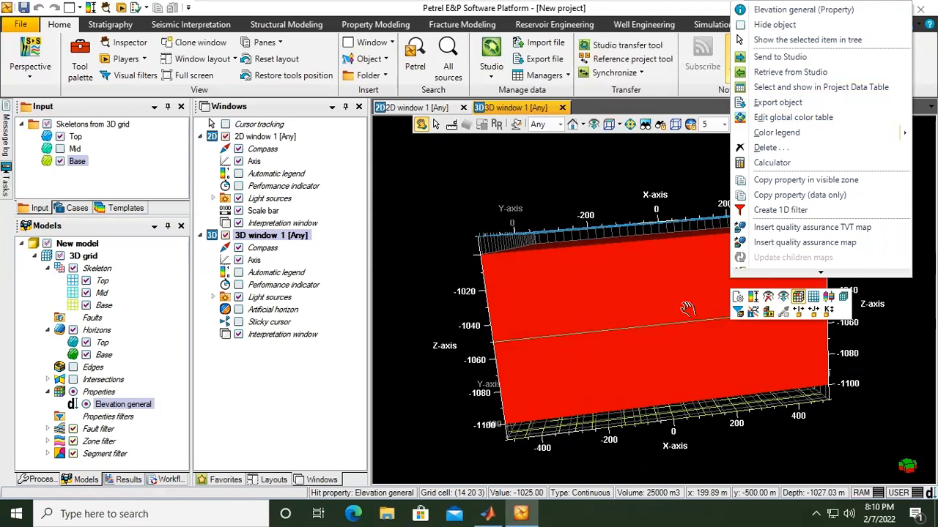
left_click(814, 302)
left_click_drag(586, 302, 712, 310)
right_click(709, 313)
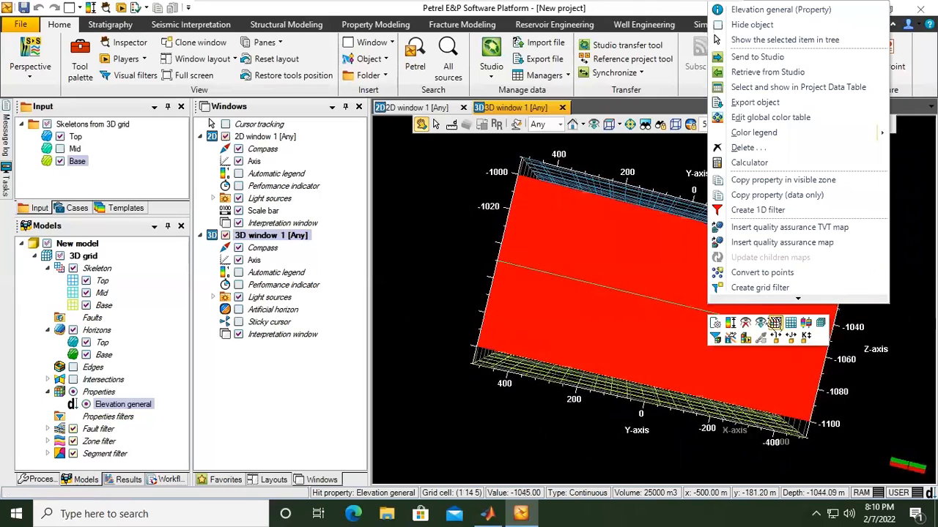
left_click(649, 308)
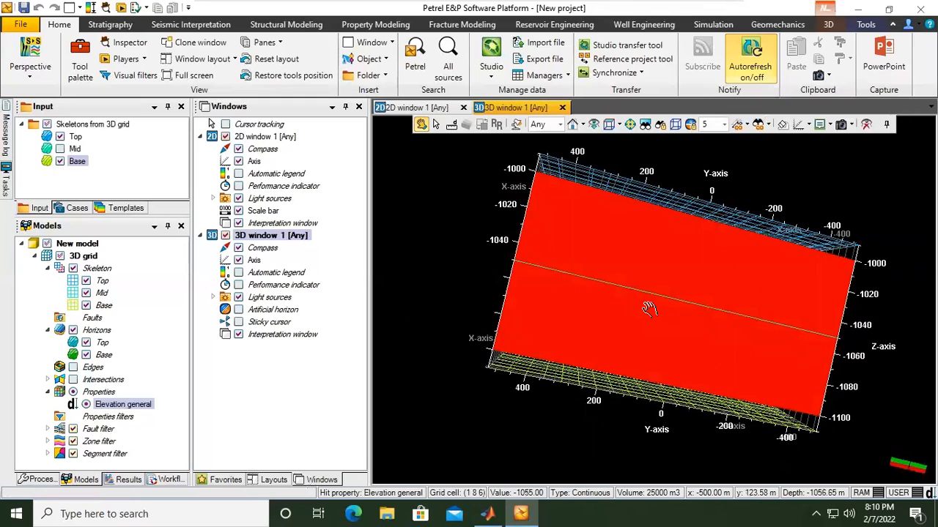
right_click(649, 309)
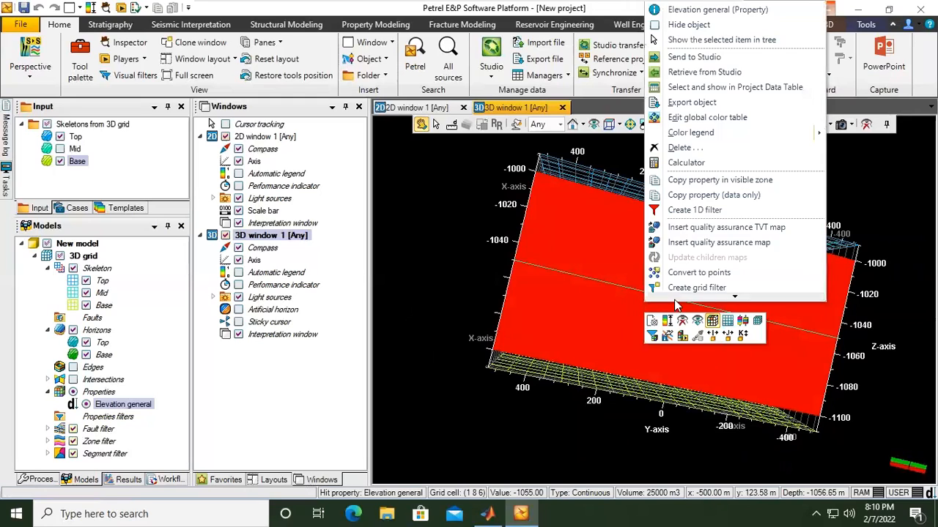
left_click(728, 328)
Examine the gridded side faces of the model to check the layers between the Top and Base horizons.
mouse_move(821, 294)
left_mouse_down()
mouse_move(803, 297)
mouse_move(804, 287)
left_mouse_up()
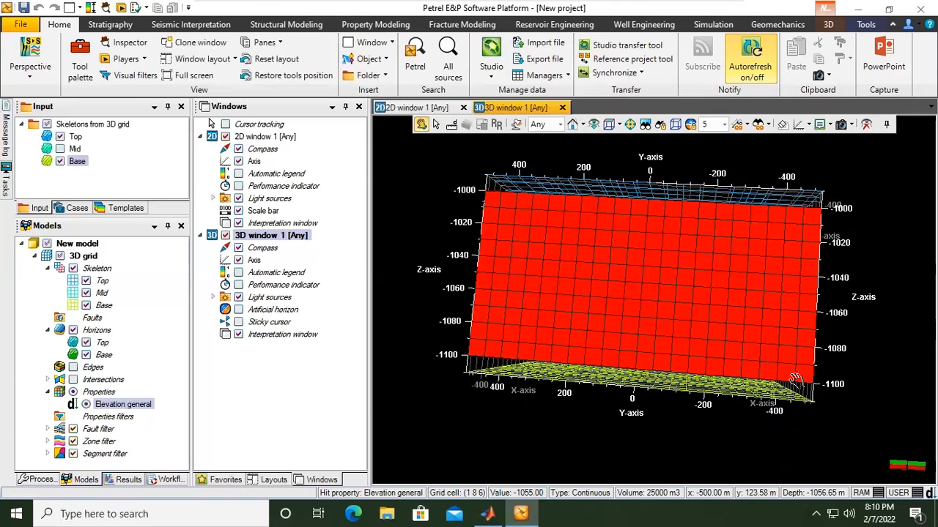
left_click_drag(854, 377, 876, 374)
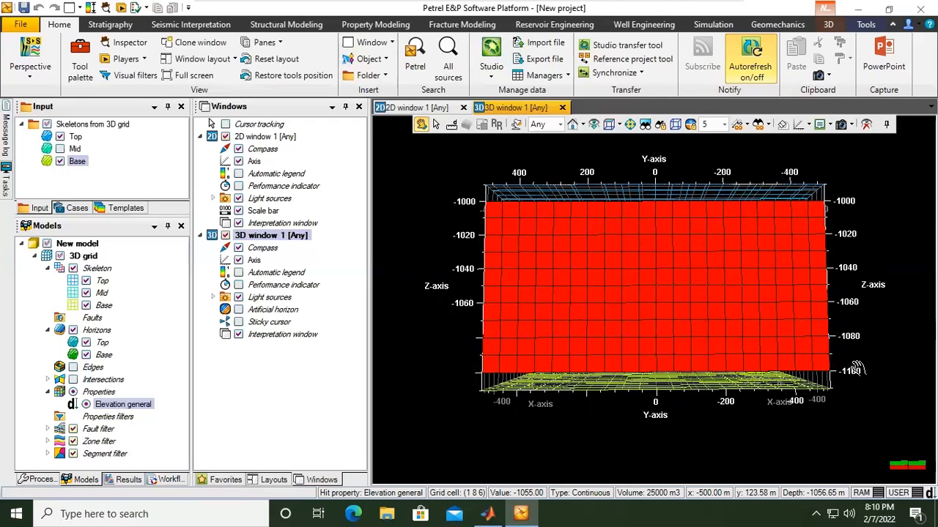
left_click_drag(678, 289, 473, 363)
left_click_drag(656, 340, 697, 311)
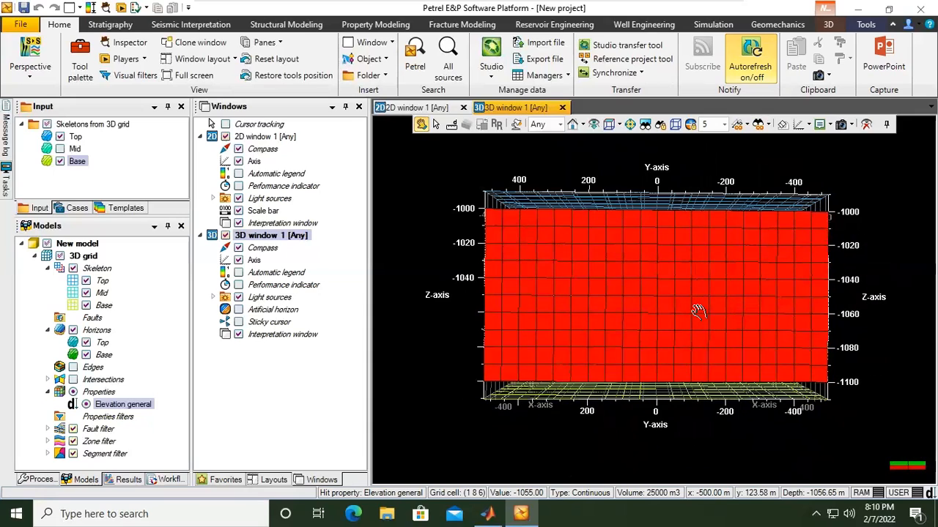
left_click_drag(866, 375, 866, 376)
mouse_move(678, 338)
left_mouse_down()
mouse_move(676, 318)
mouse_move(679, 339)
left_mouse_up()
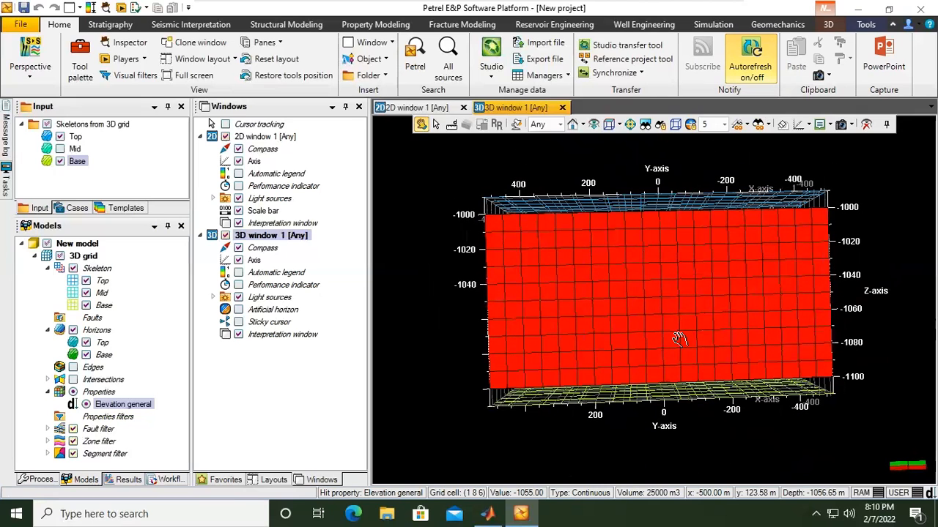
left_click_drag(689, 291, 783, 288)
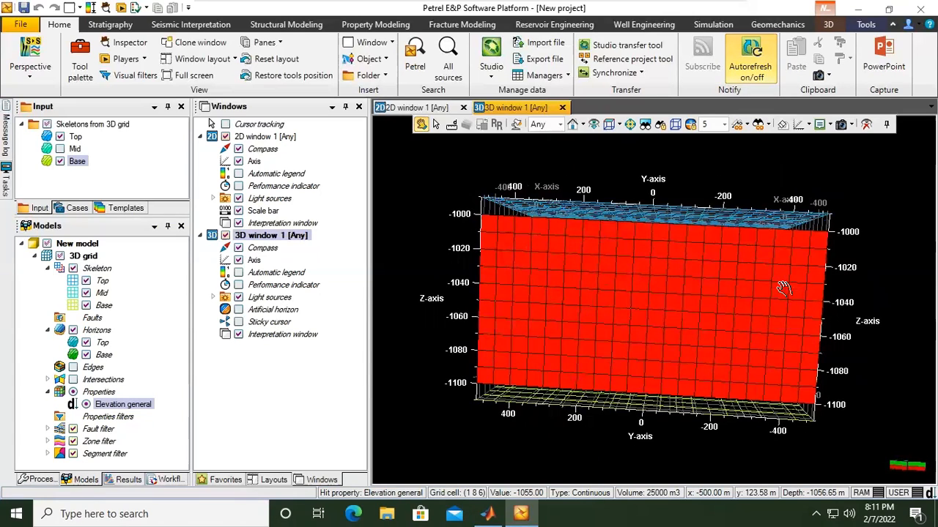
mouse_move(673, 276)
left_mouse_down()
mouse_move(676, 318)
mouse_move(693, 297)
mouse_move(676, 275)
left_mouse_up()
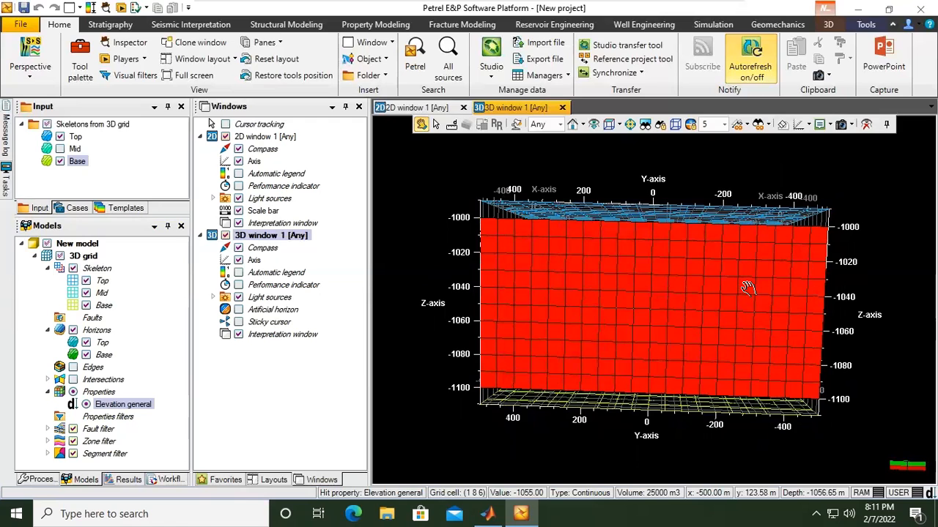
left_click_drag(769, 288, 779, 279)
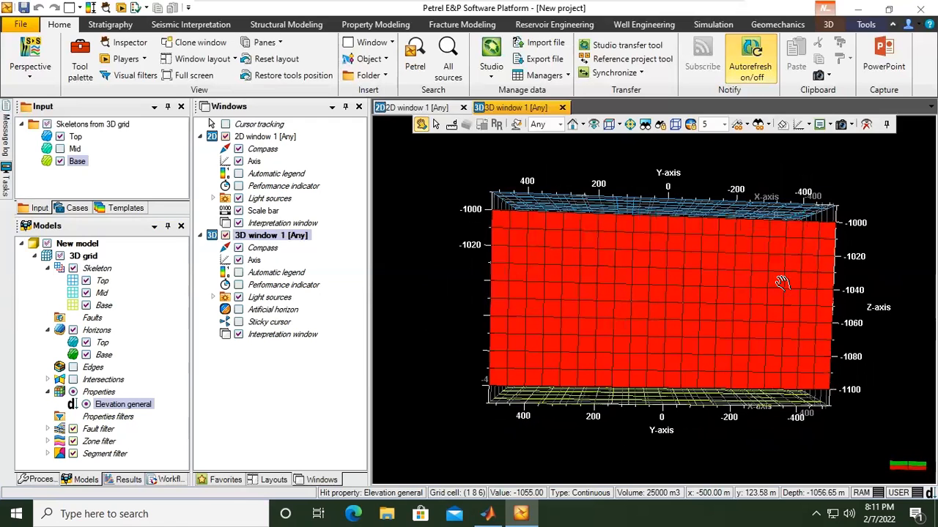